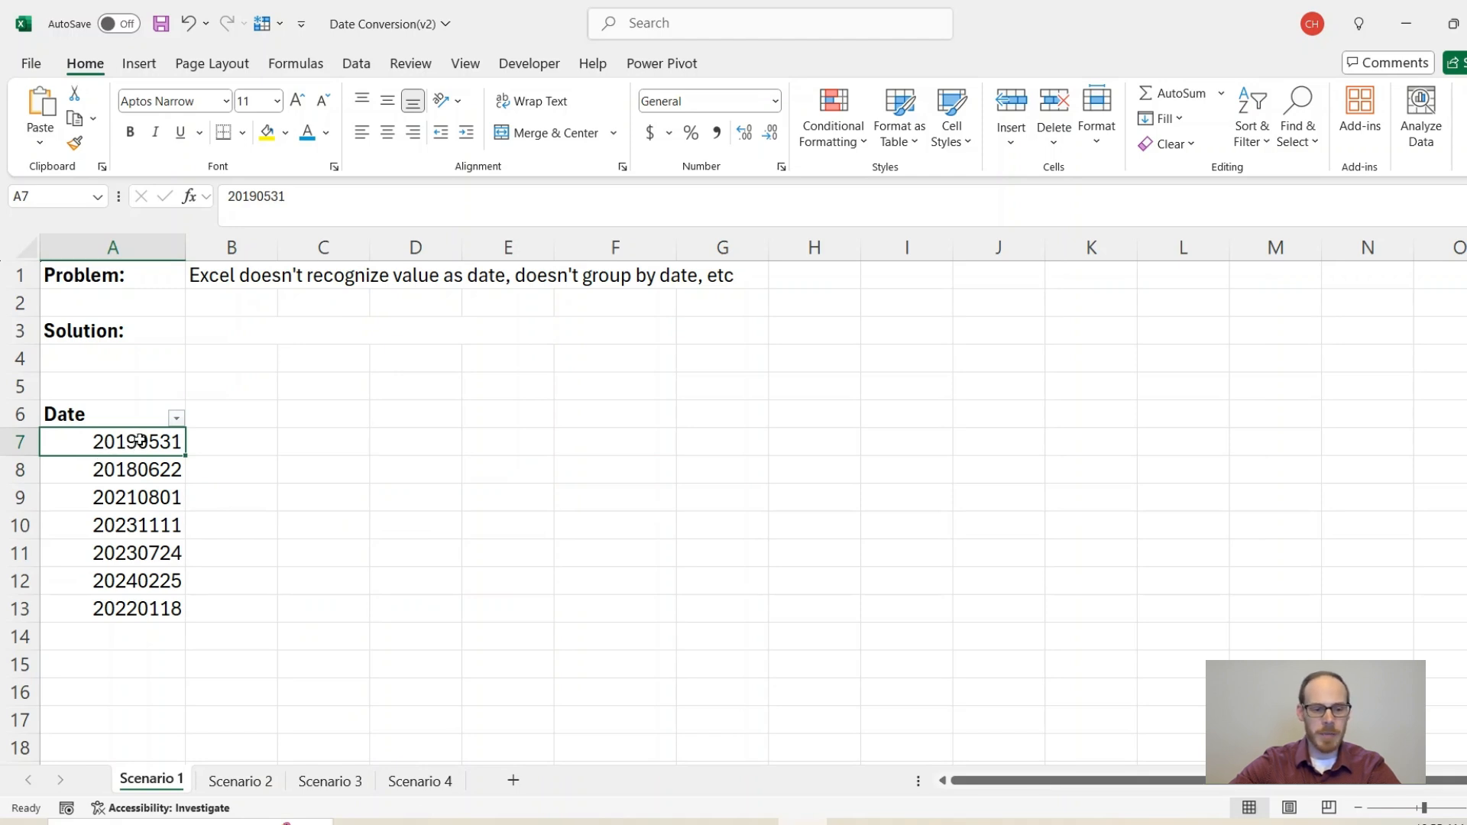
# Step: Convert the numbers in A7:A13 to real dates with Text to Columns using YMD order
pyautogui.moveTo(143, 447); pyautogui.dragTo(143, 598)
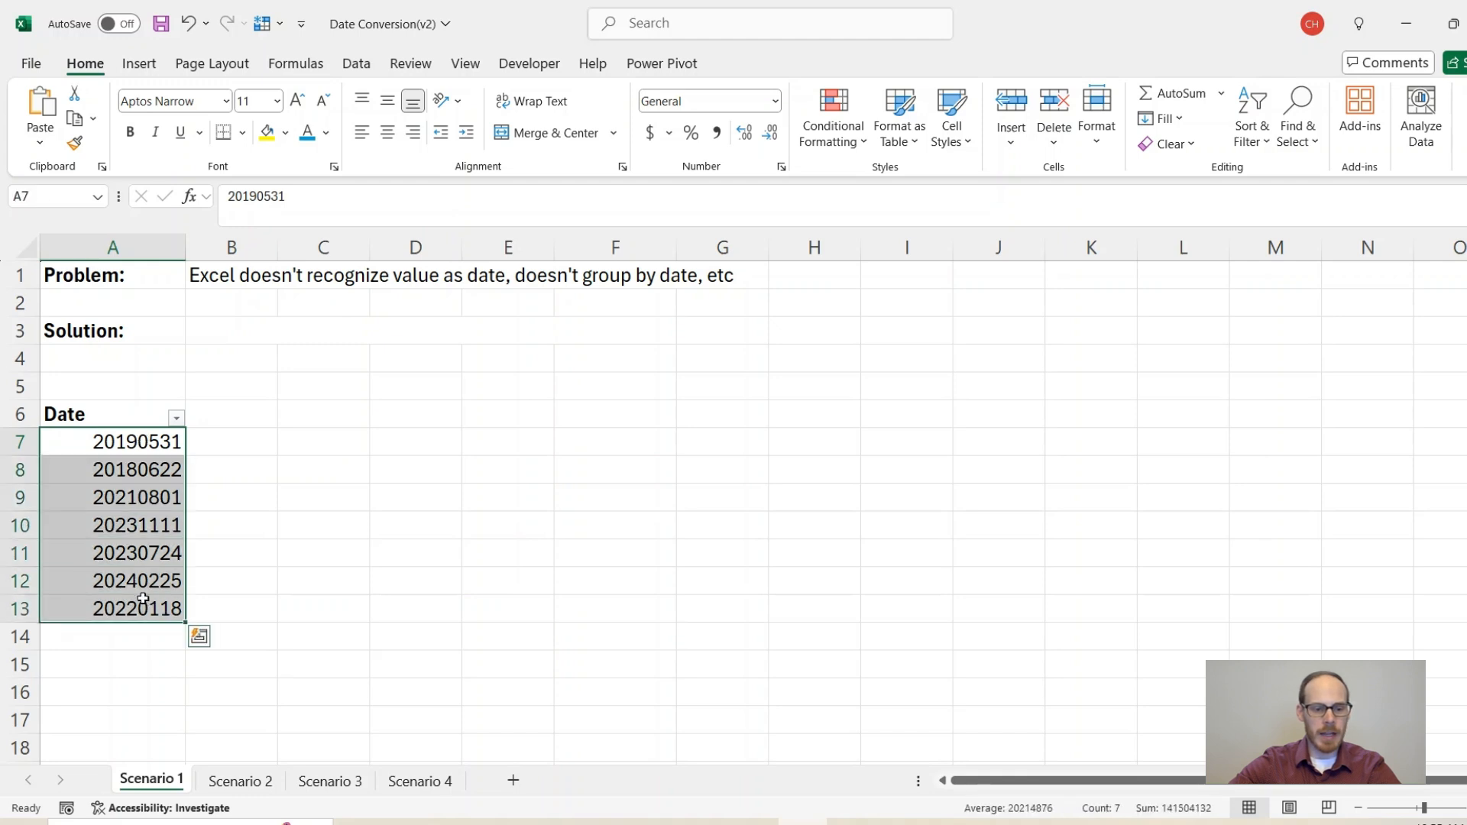
pyautogui.click(356, 63)
pyautogui.click(1013, 132)
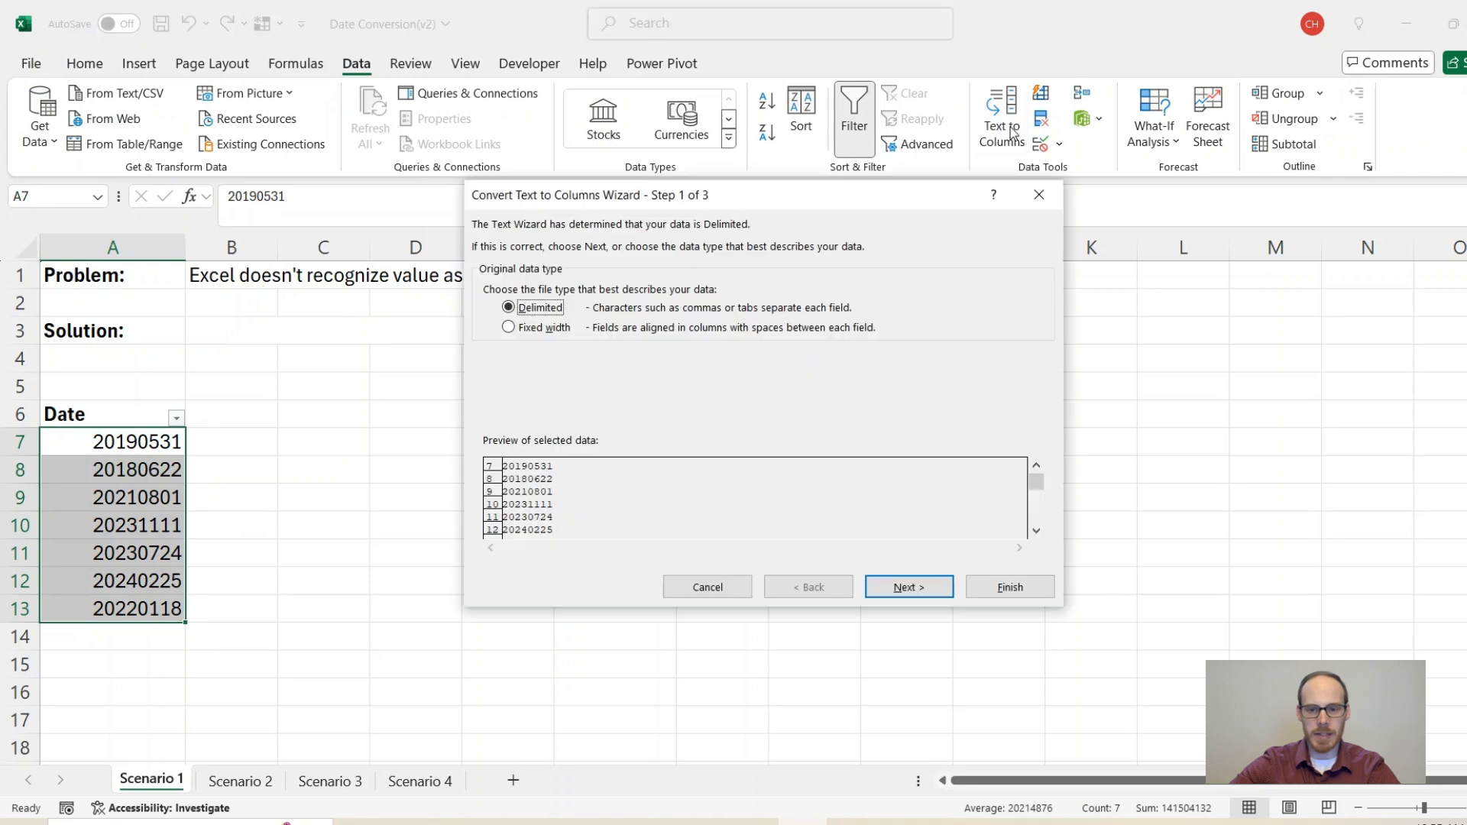
pyautogui.click(909, 588)
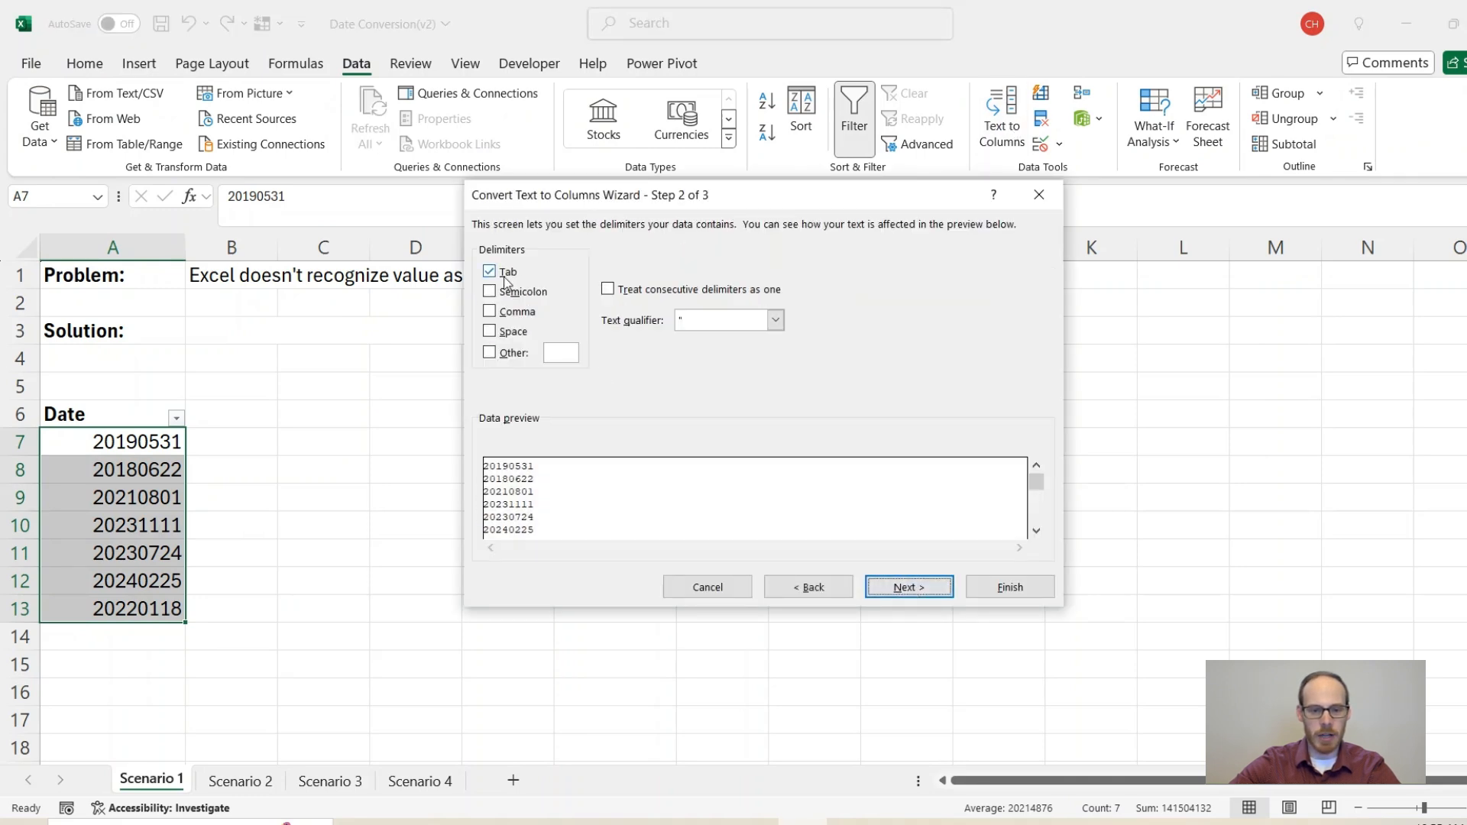
pyautogui.click(903, 588)
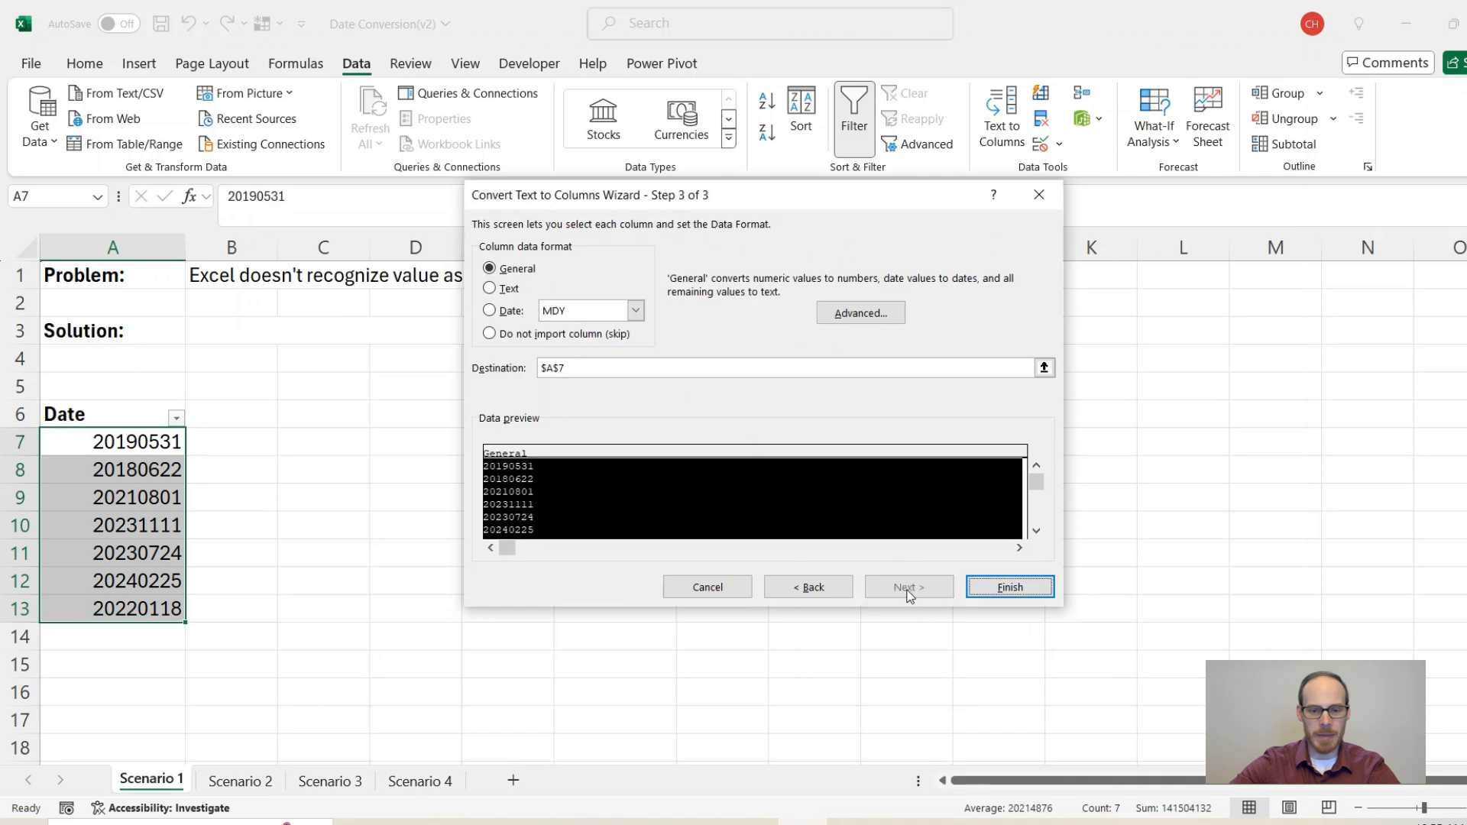
pyautogui.click(490, 312)
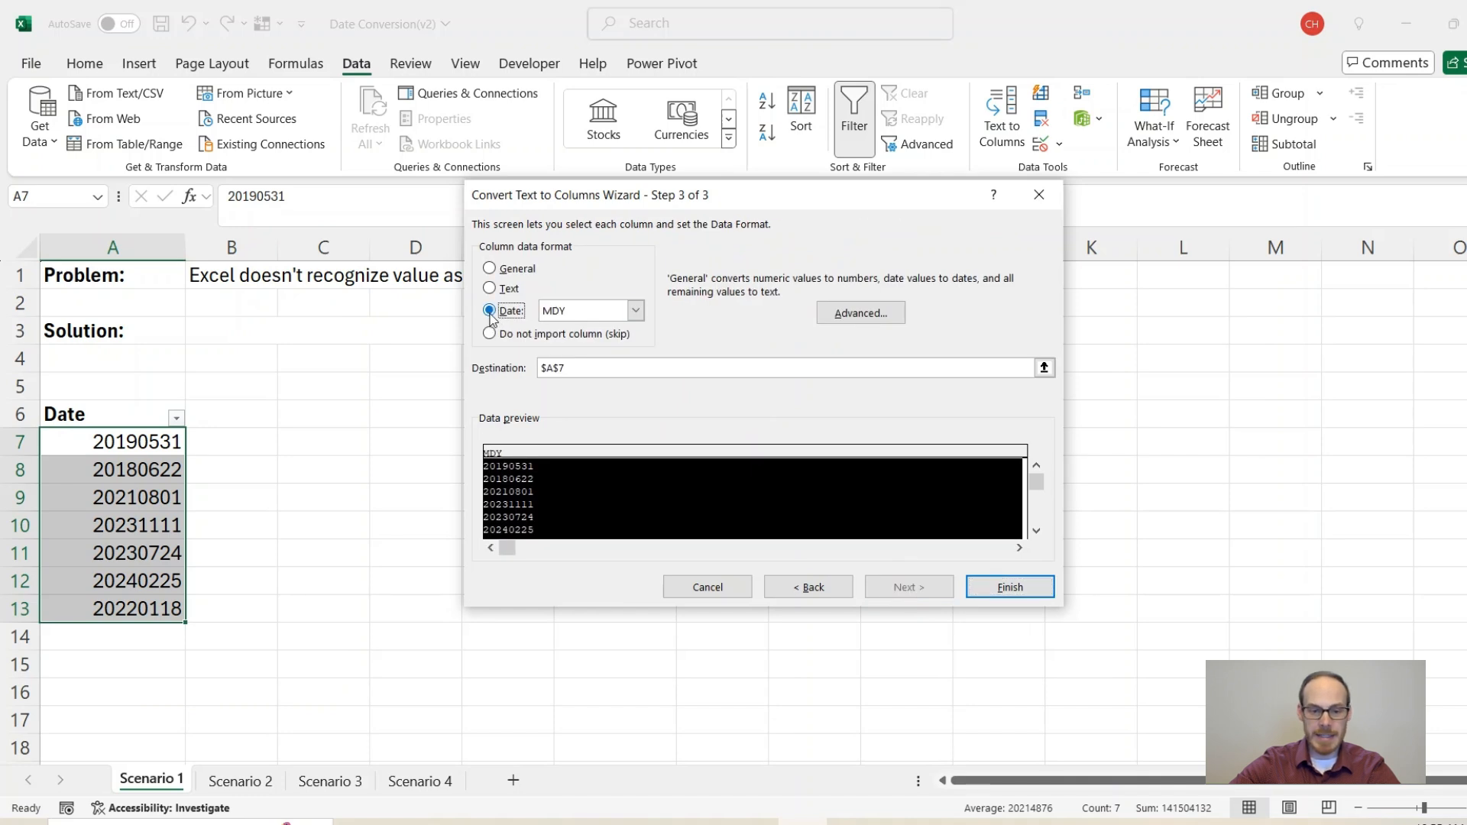
pyautogui.click(617, 313)
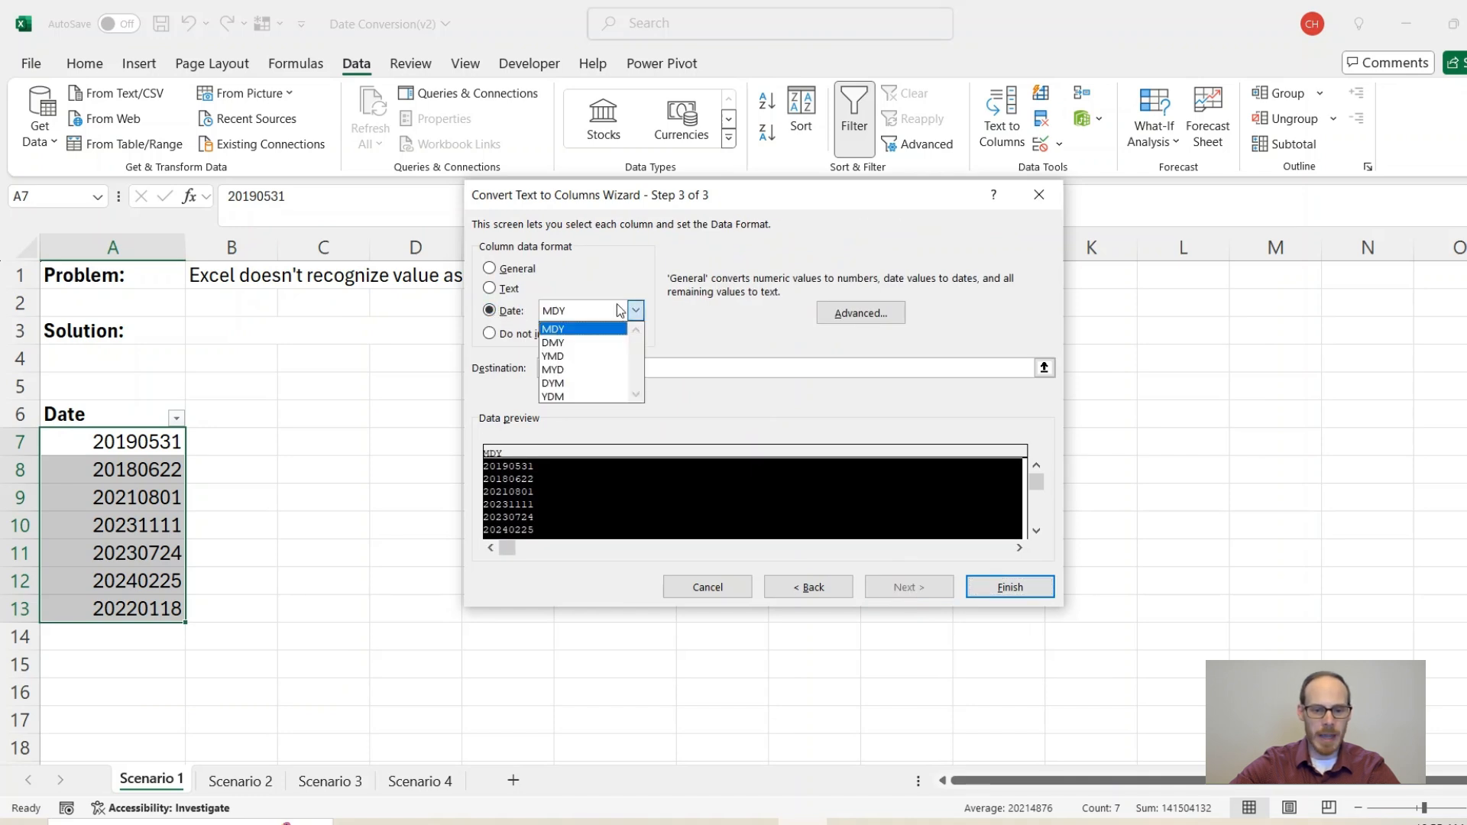
pyautogui.click(565, 356)
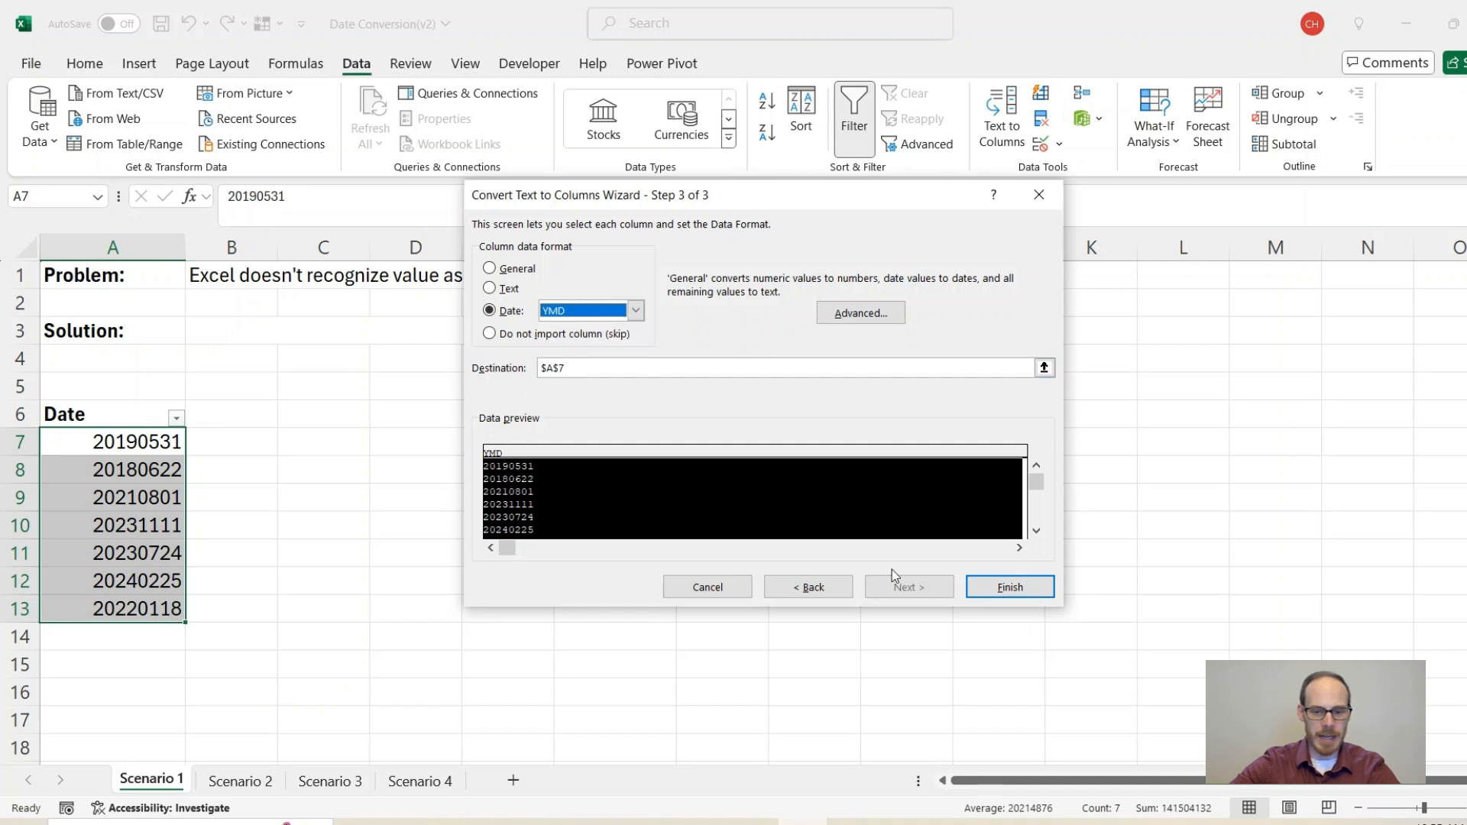
pyautogui.click(995, 588)
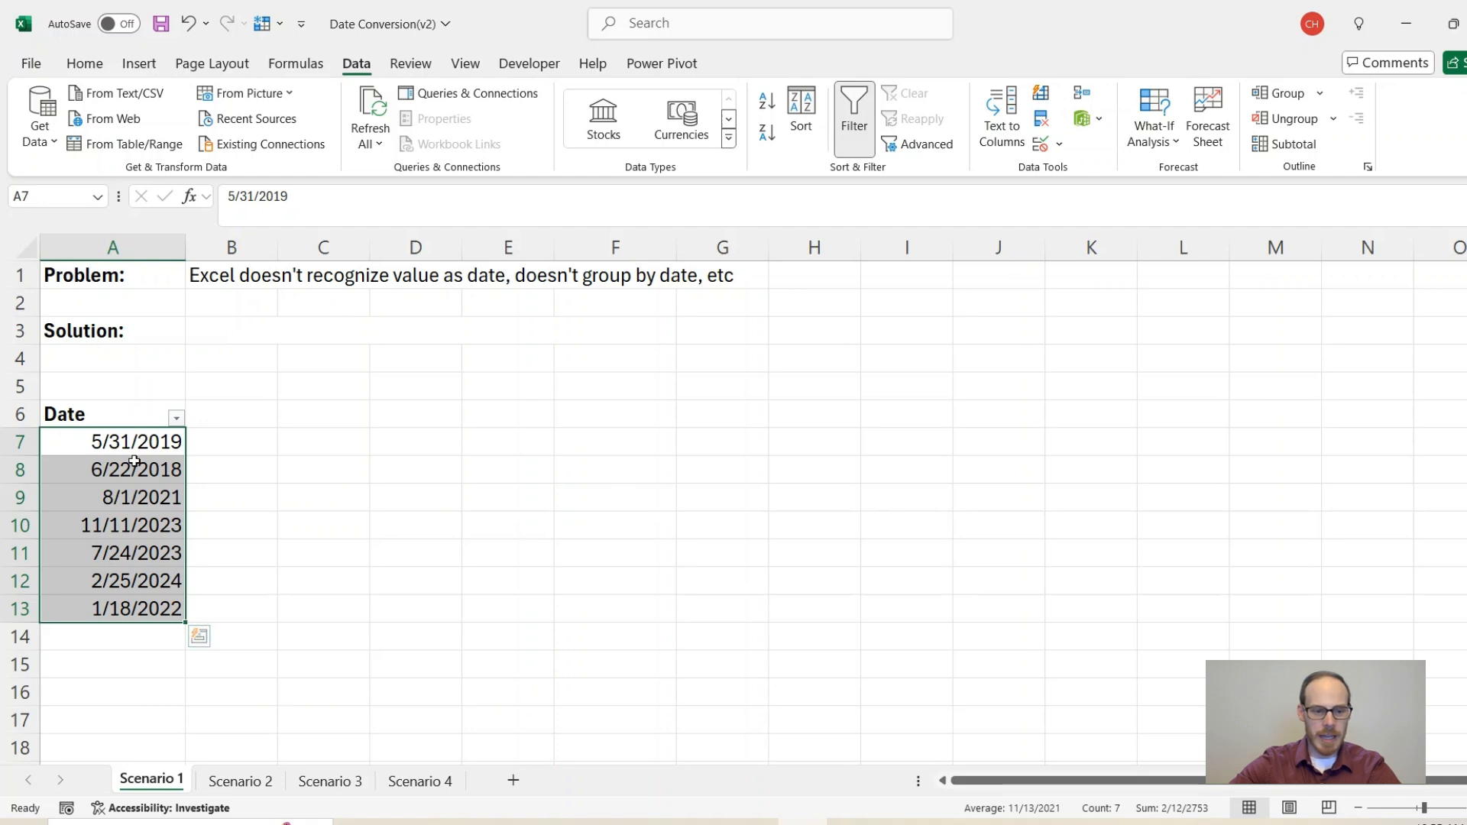
# Step: Color the B3 solution note blue and switch to the Scenario 2 sheet
pyautogui.click(207, 332)
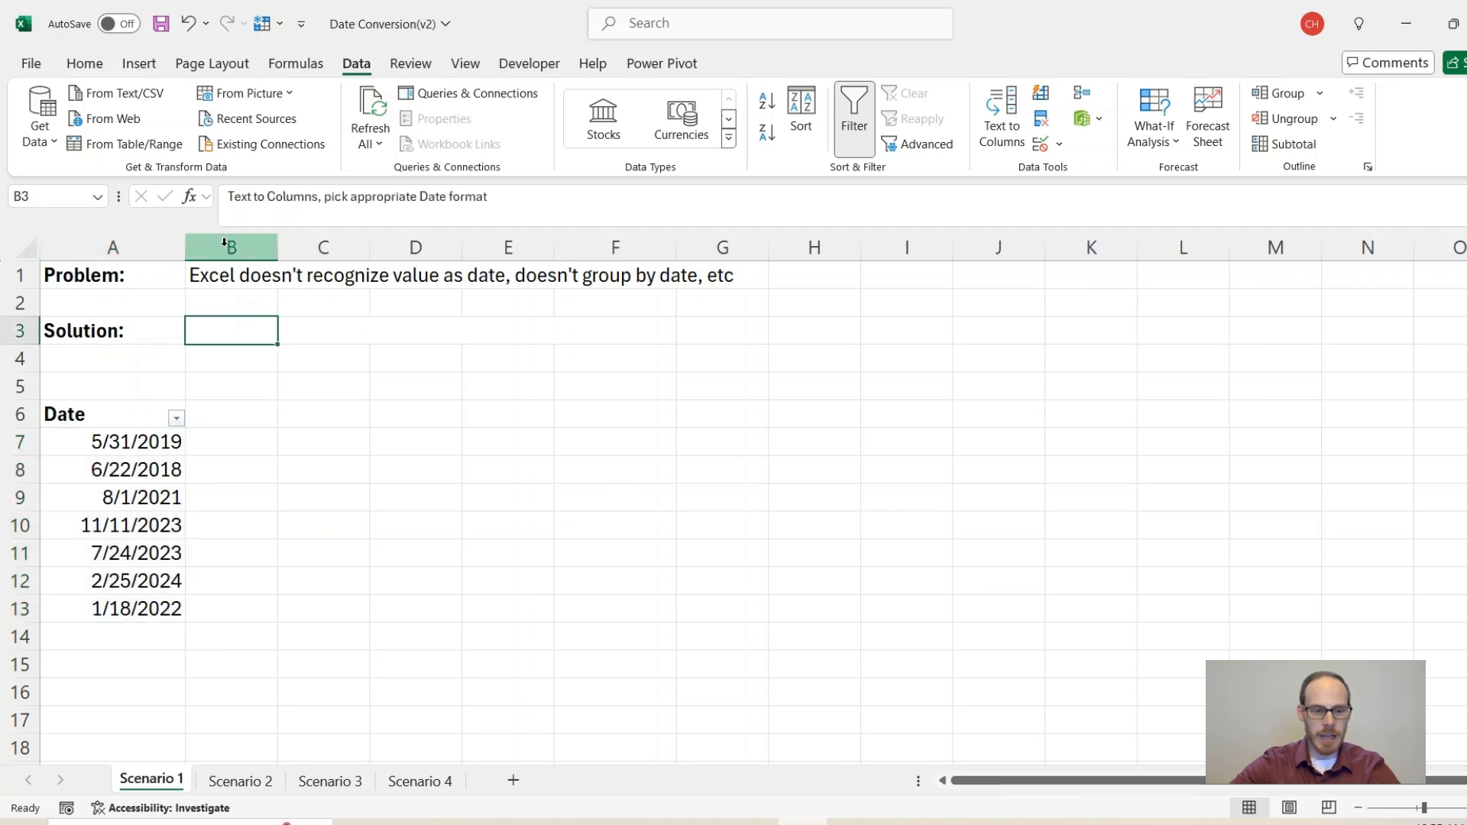
pyautogui.click(85, 63)
pyautogui.click(307, 135)
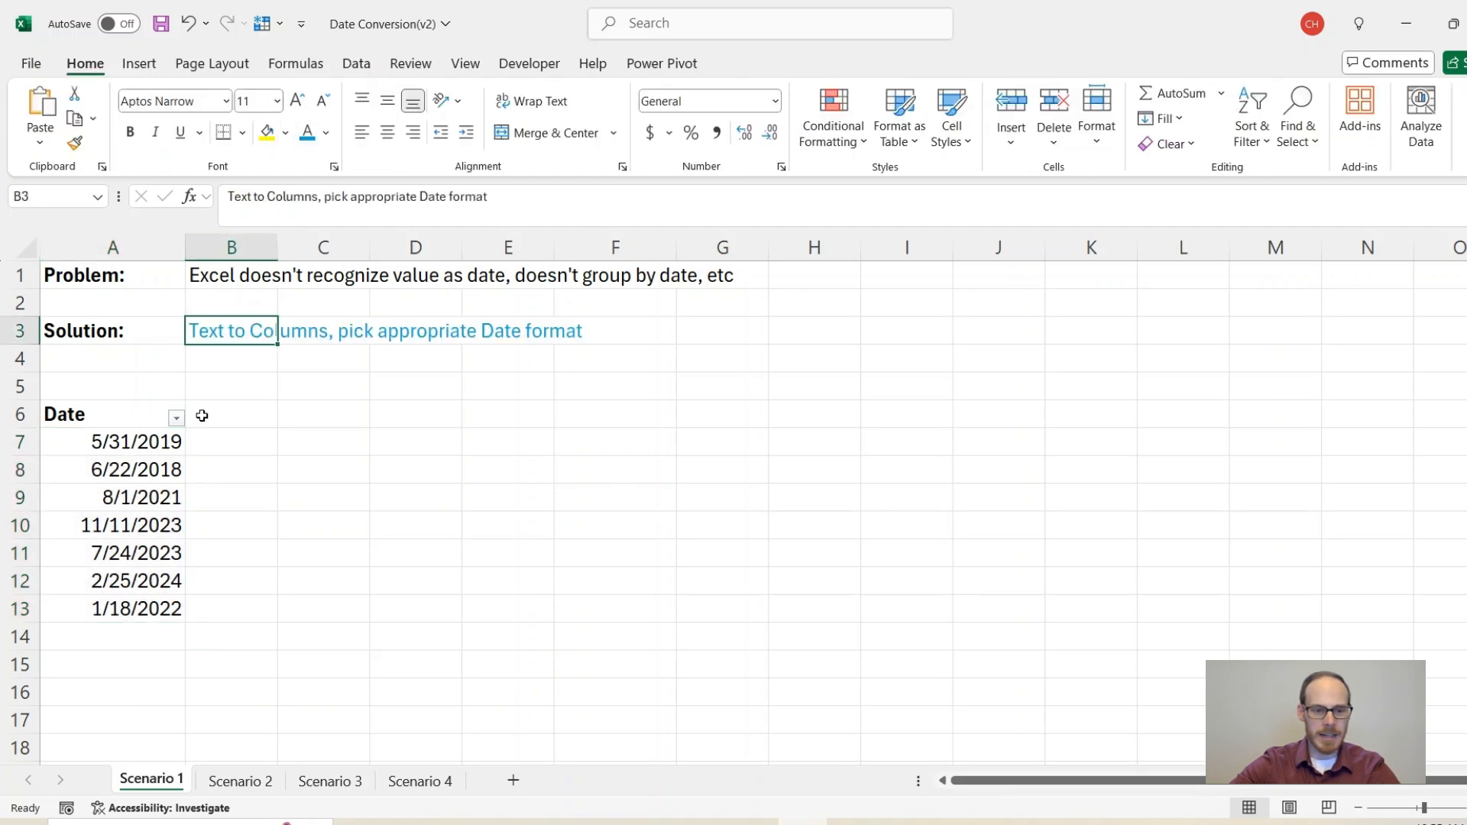
pyautogui.click(237, 363)
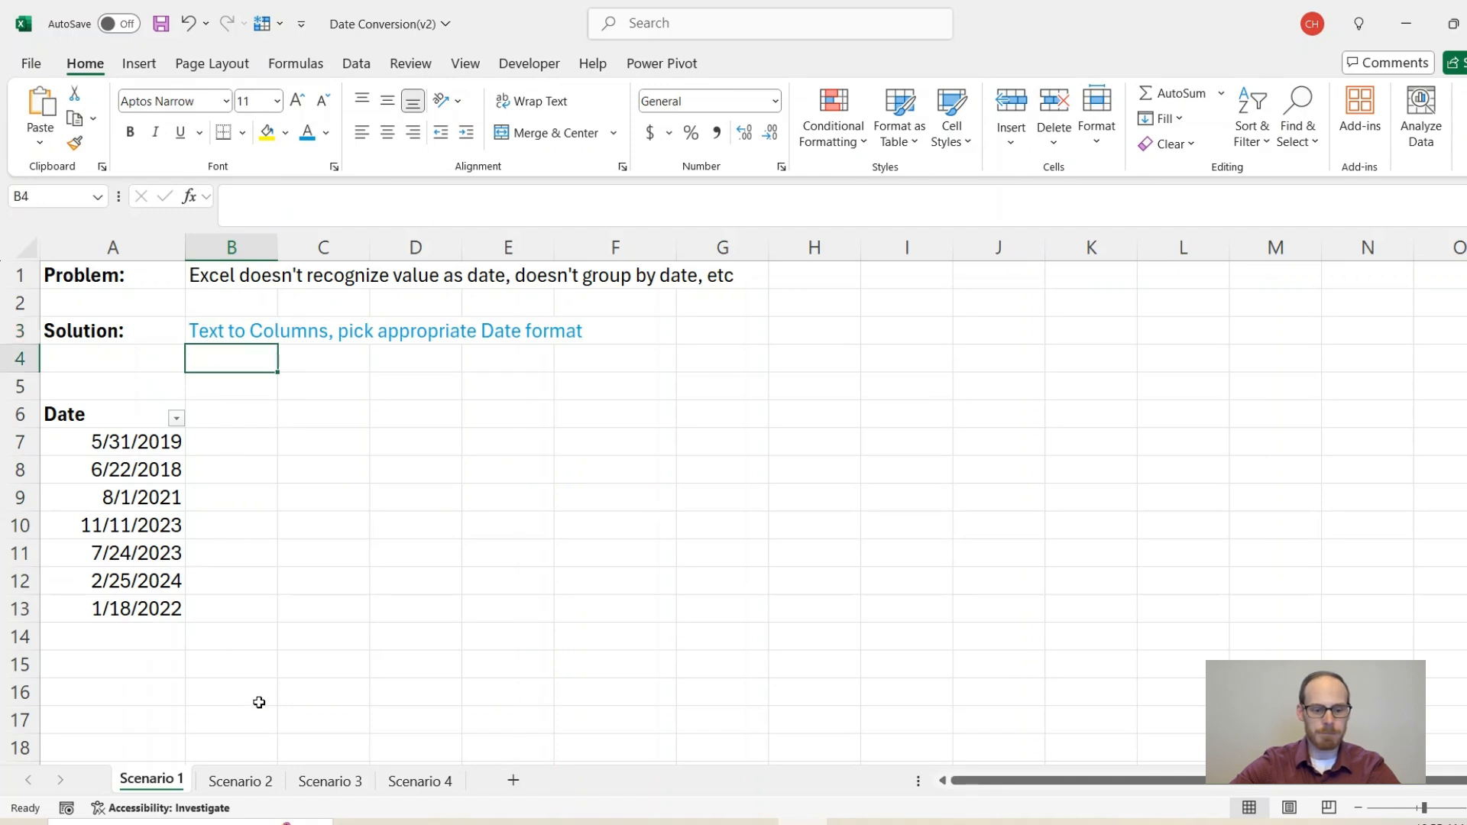
pyautogui.click(241, 787)
pyautogui.click(116, 353)
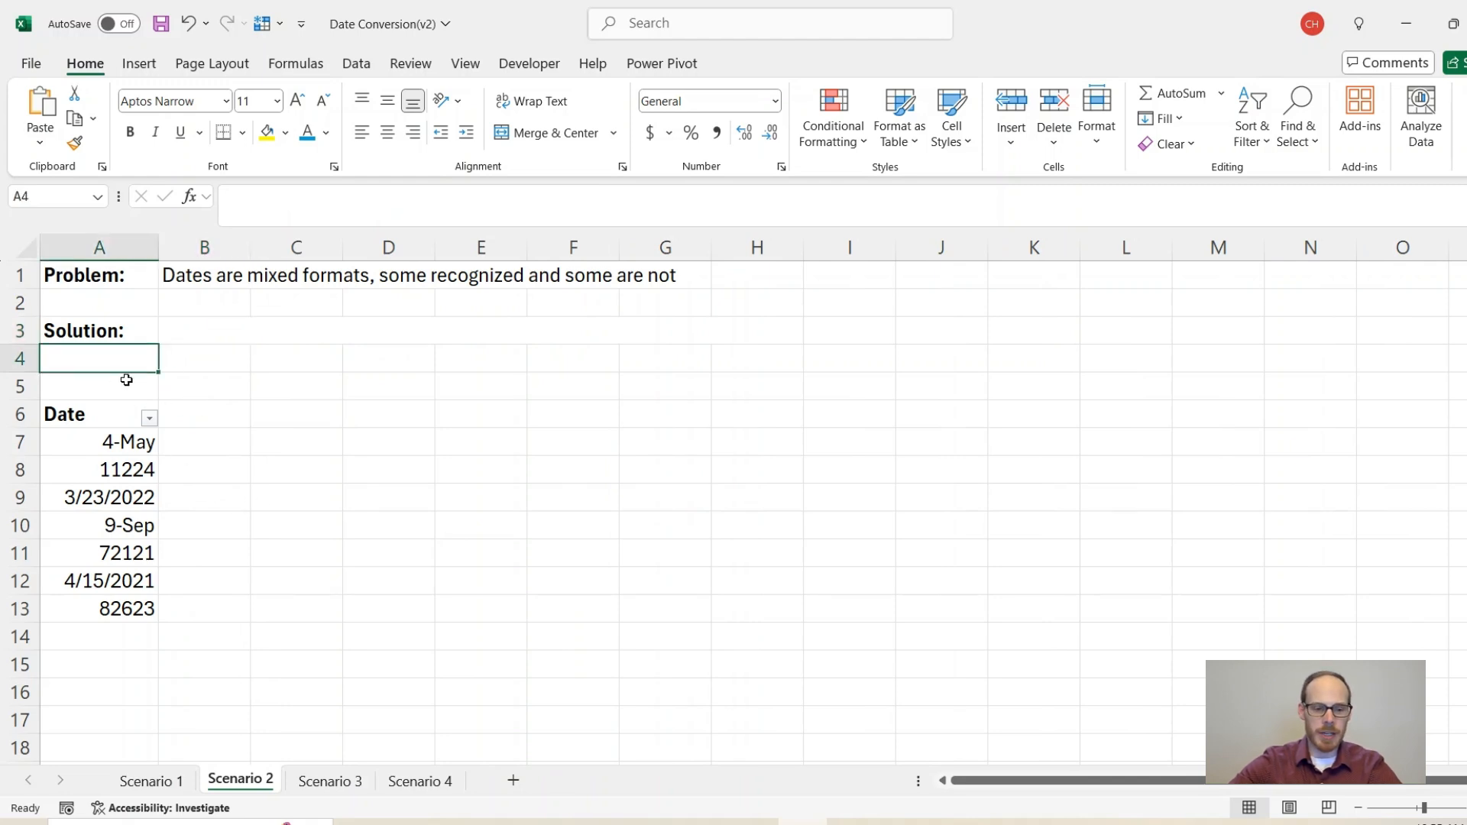
pyautogui.moveTo(117, 450); pyautogui.dragTo(118, 611)
pyautogui.click(117, 451)
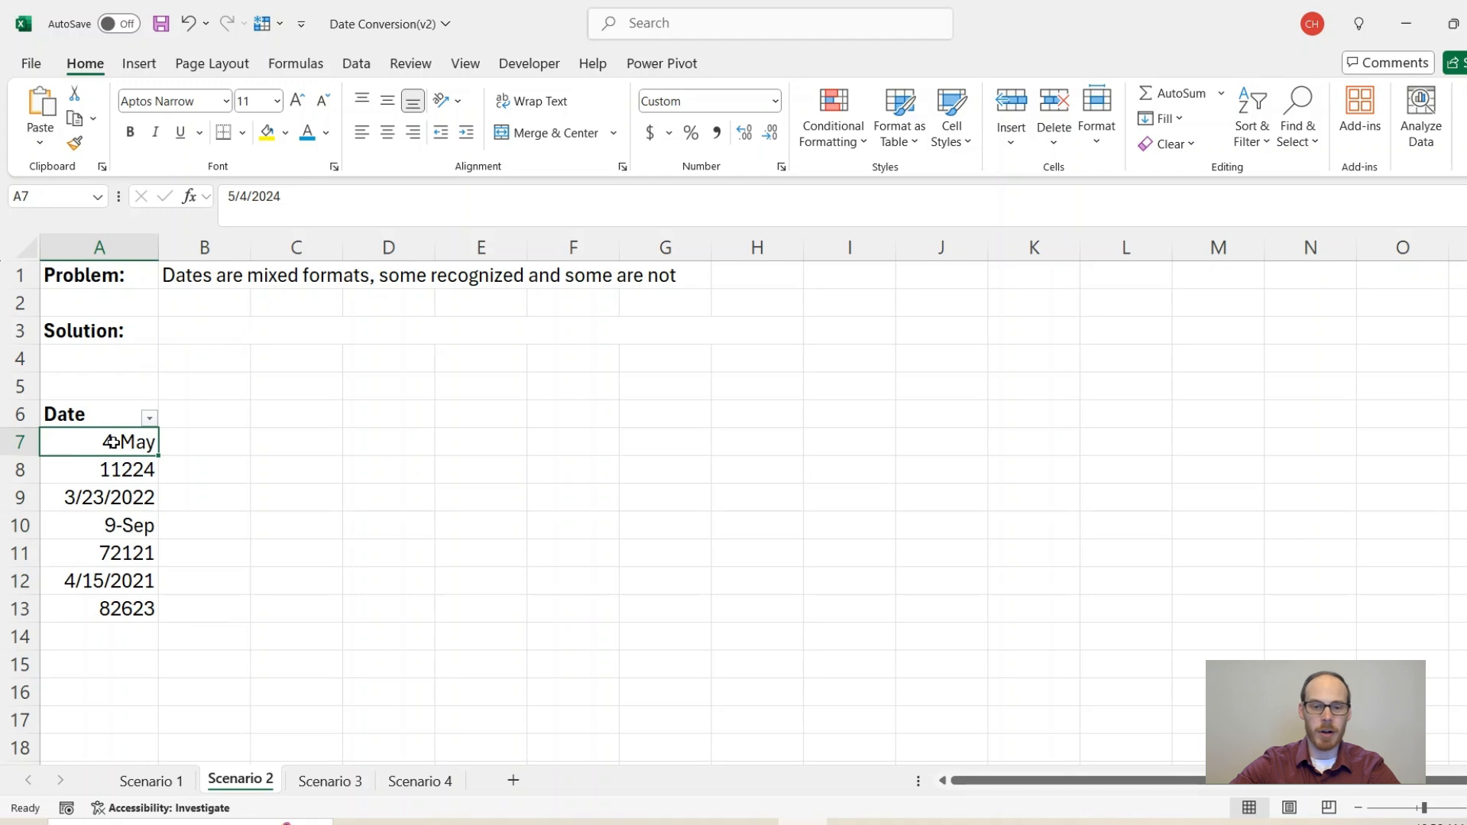
pyautogui.click(116, 500)
pyautogui.click(113, 582)
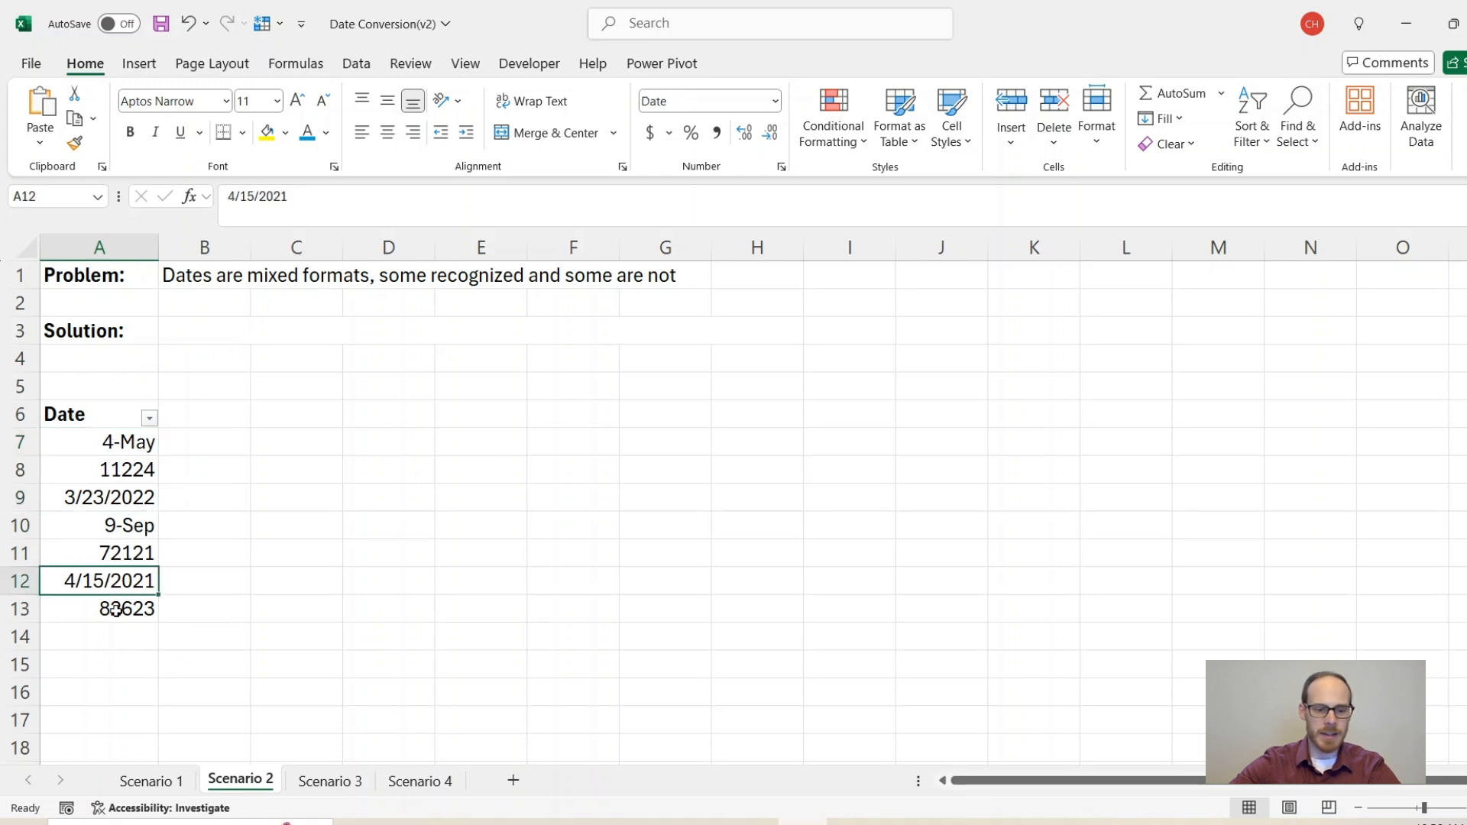
pyautogui.click(116, 506)
pyautogui.click(123, 582)
pyautogui.click(130, 555)
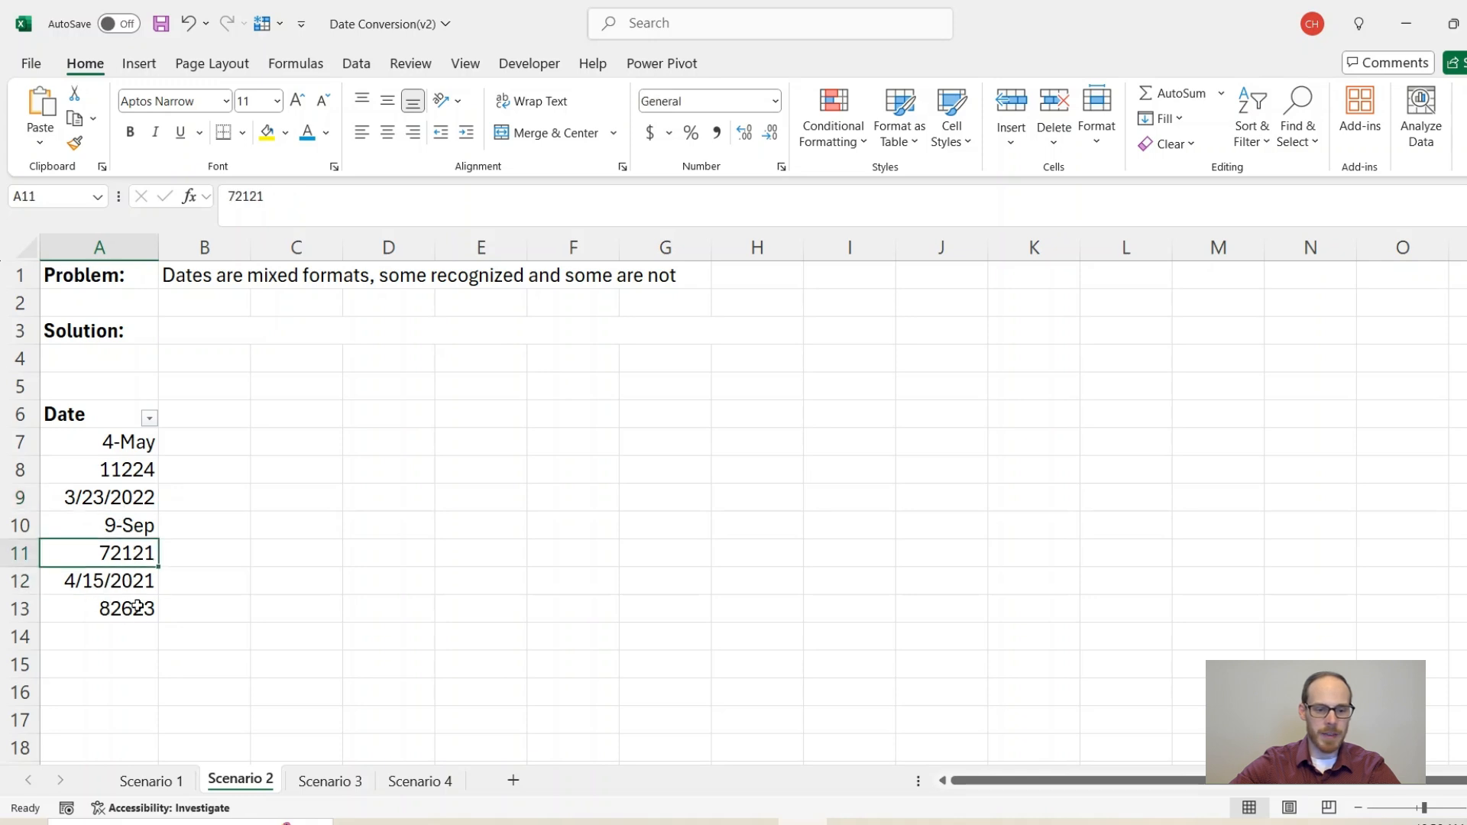
pyautogui.click(134, 609)
pyautogui.click(135, 551)
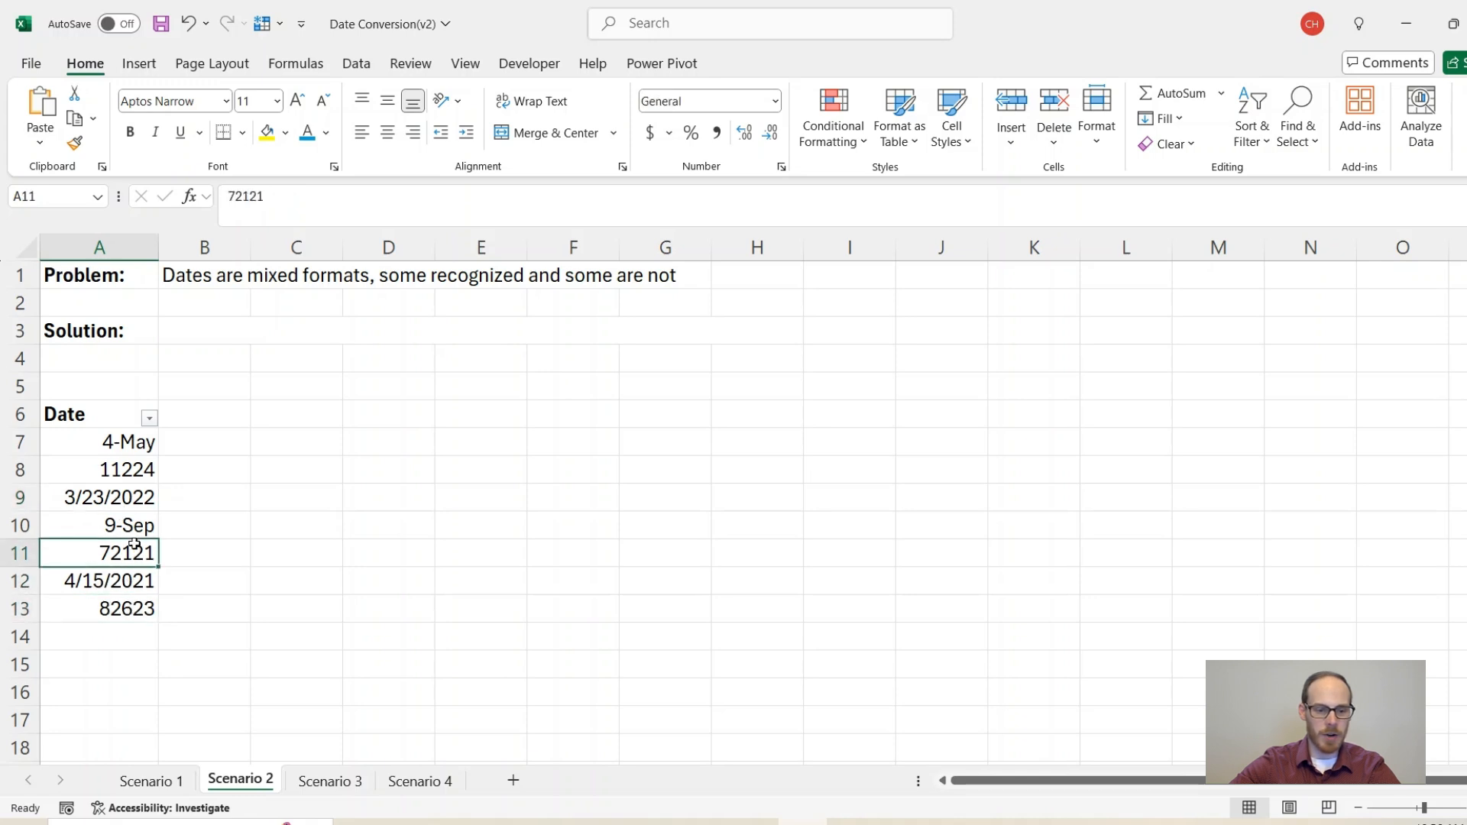
pyautogui.click(130, 467)
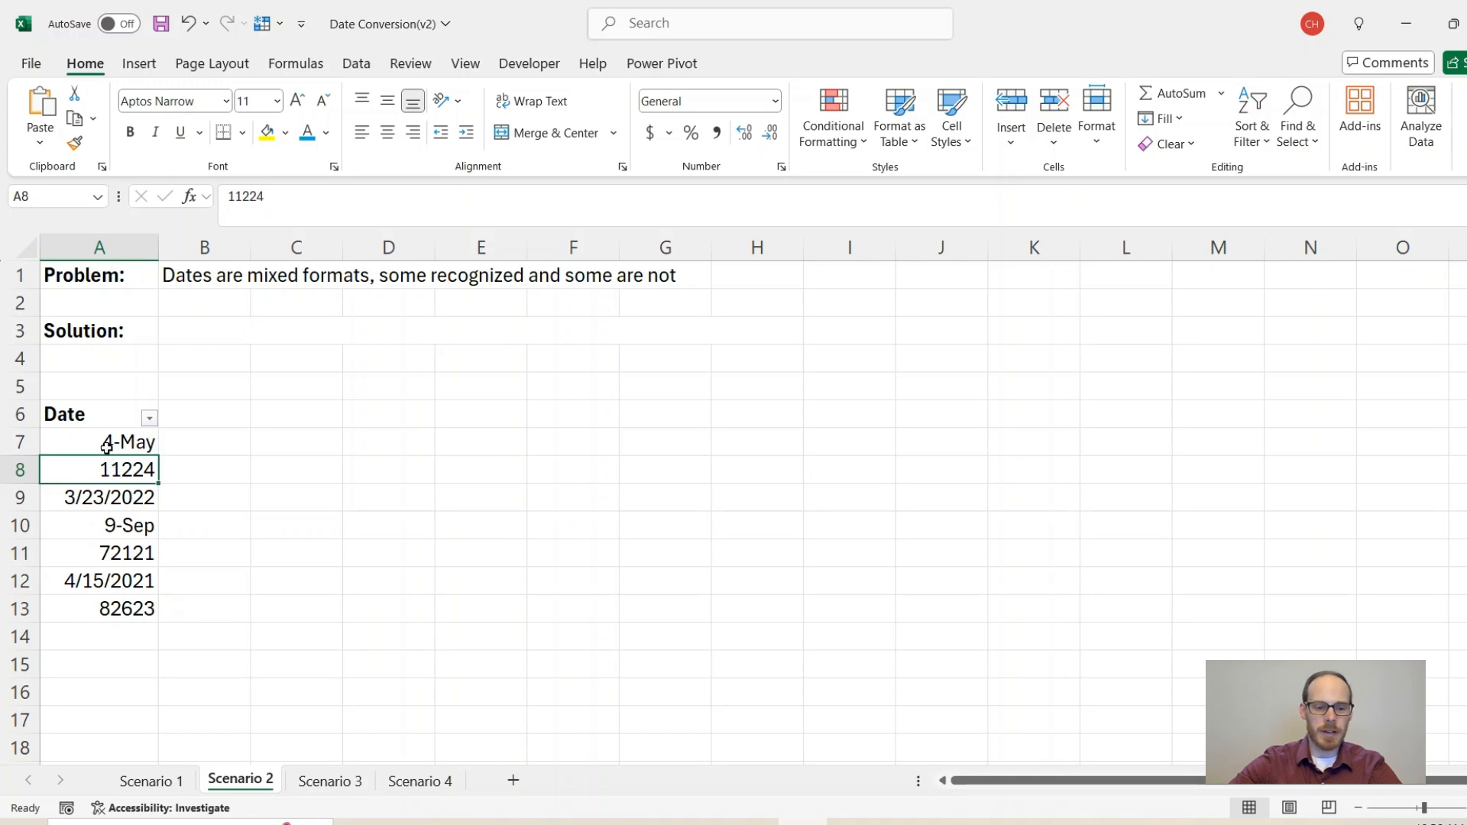
pyautogui.moveTo(111, 443); pyautogui.dragTo(115, 609)
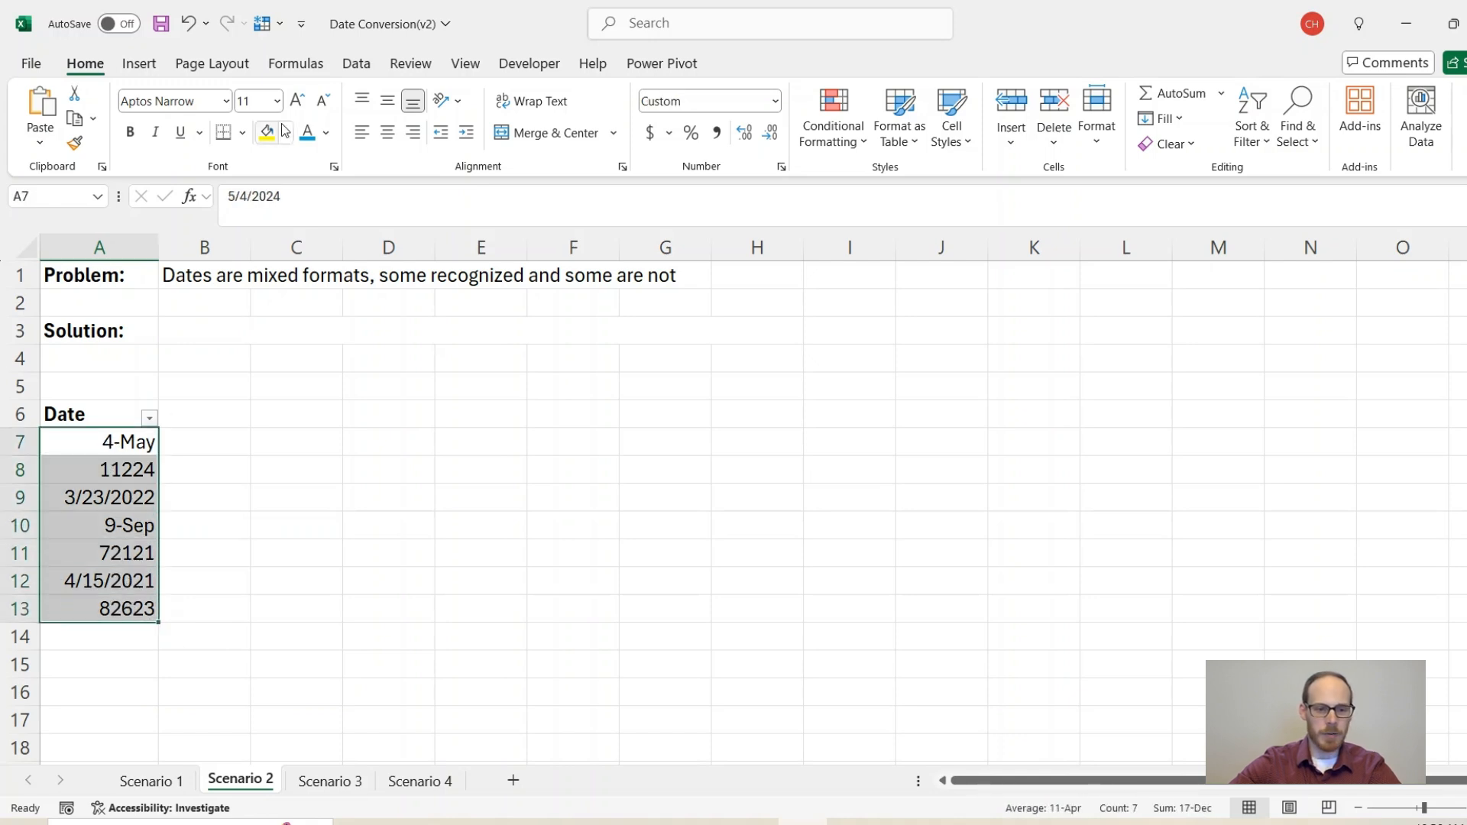
# Step: Convert the A7:A13 values to dates with Text to Columns using MDY order
pyautogui.click(357, 65)
pyautogui.click(1014, 120)
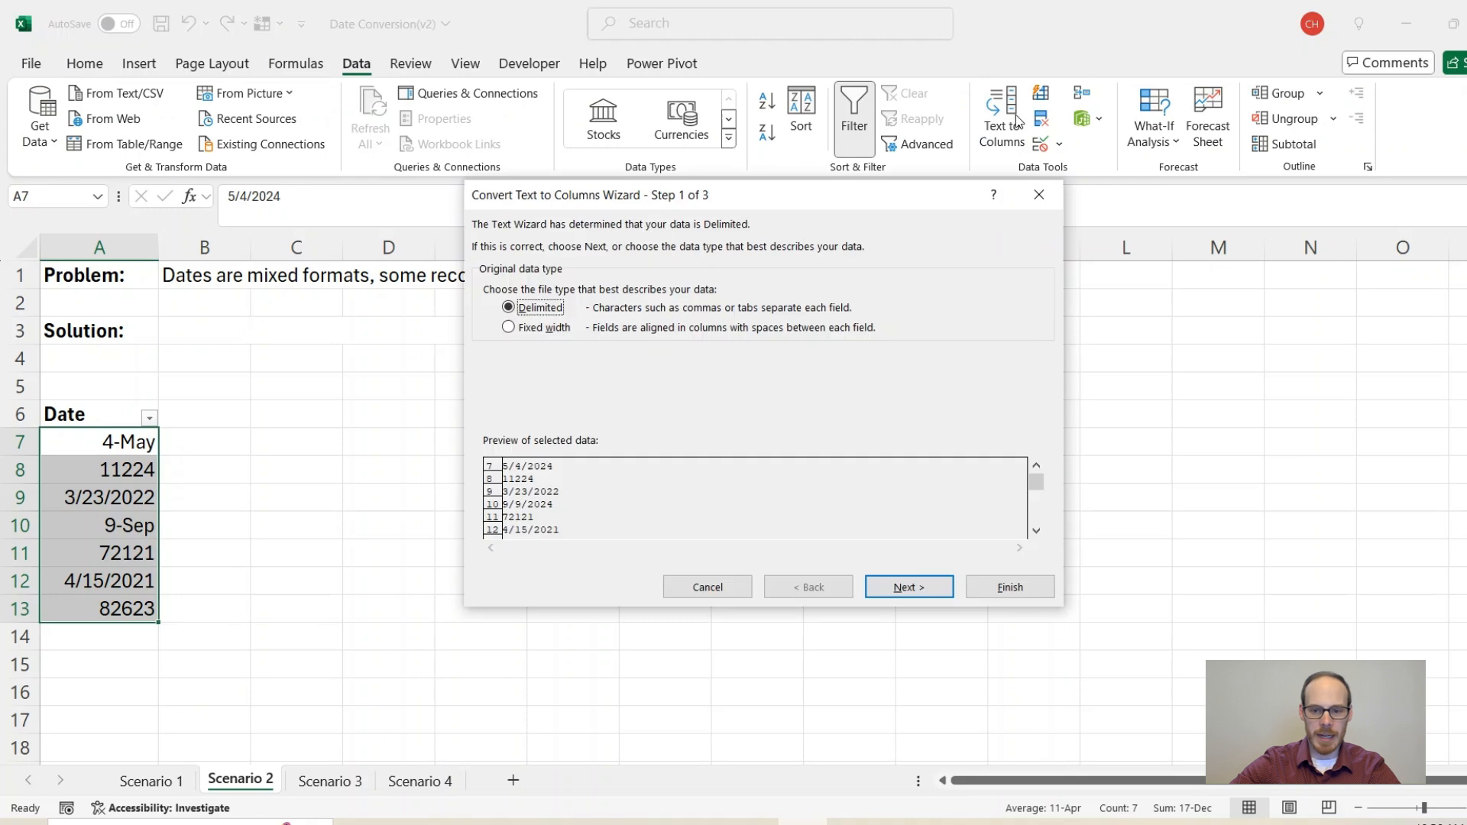
pyautogui.click(914, 589)
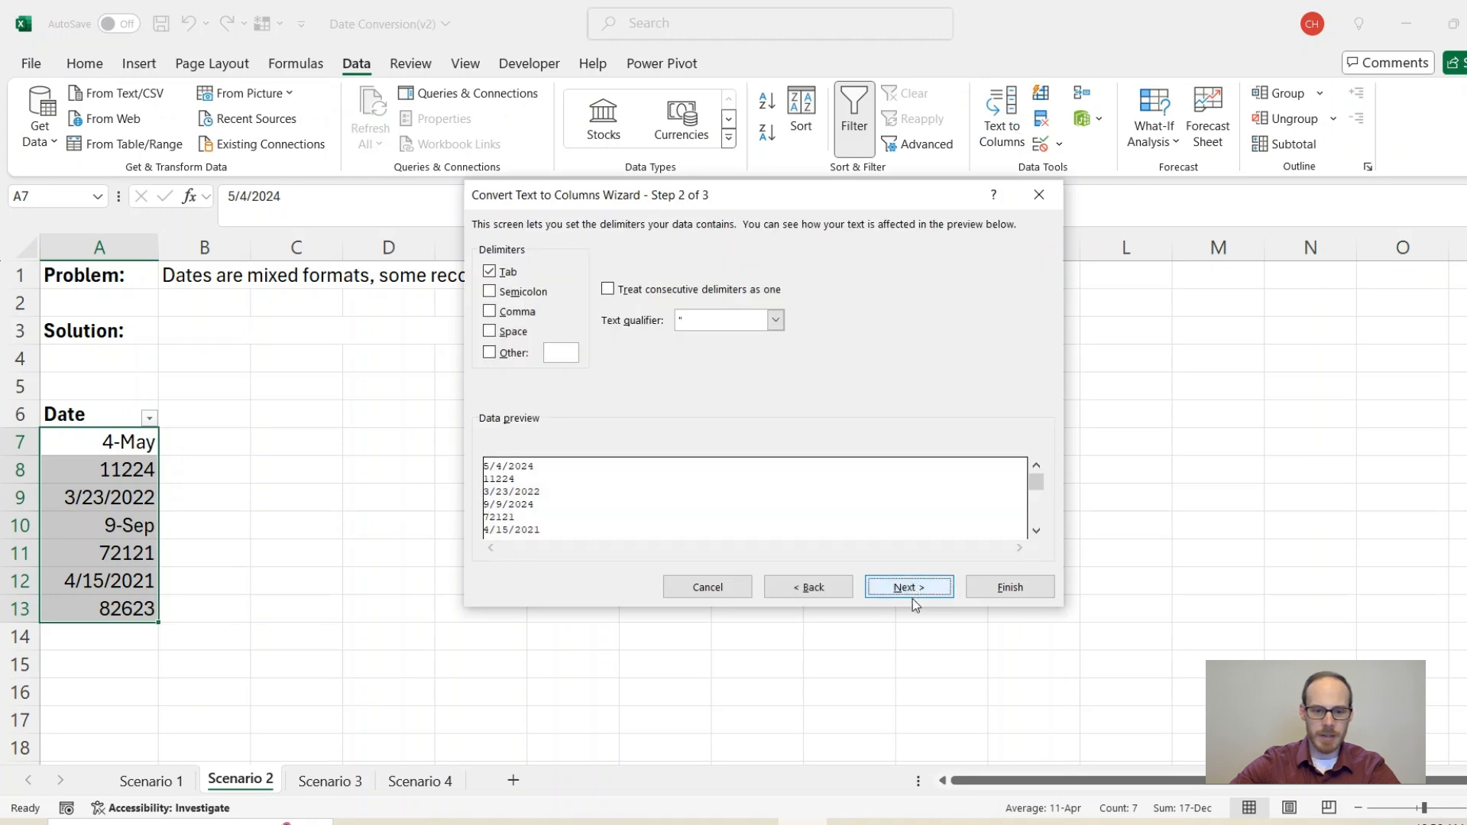
pyautogui.click(909, 587)
pyautogui.click(489, 310)
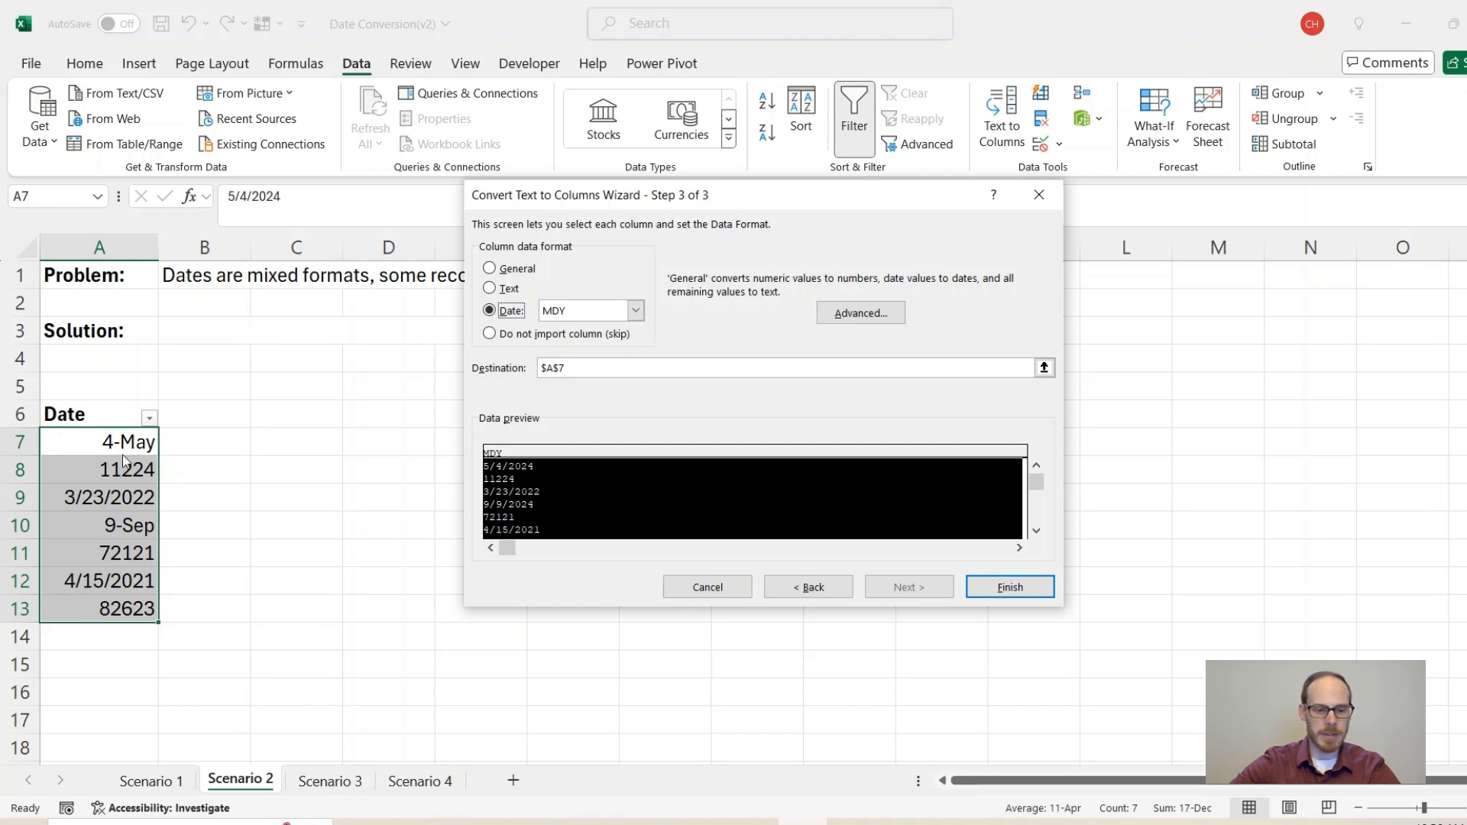
pyautogui.click(995, 587)
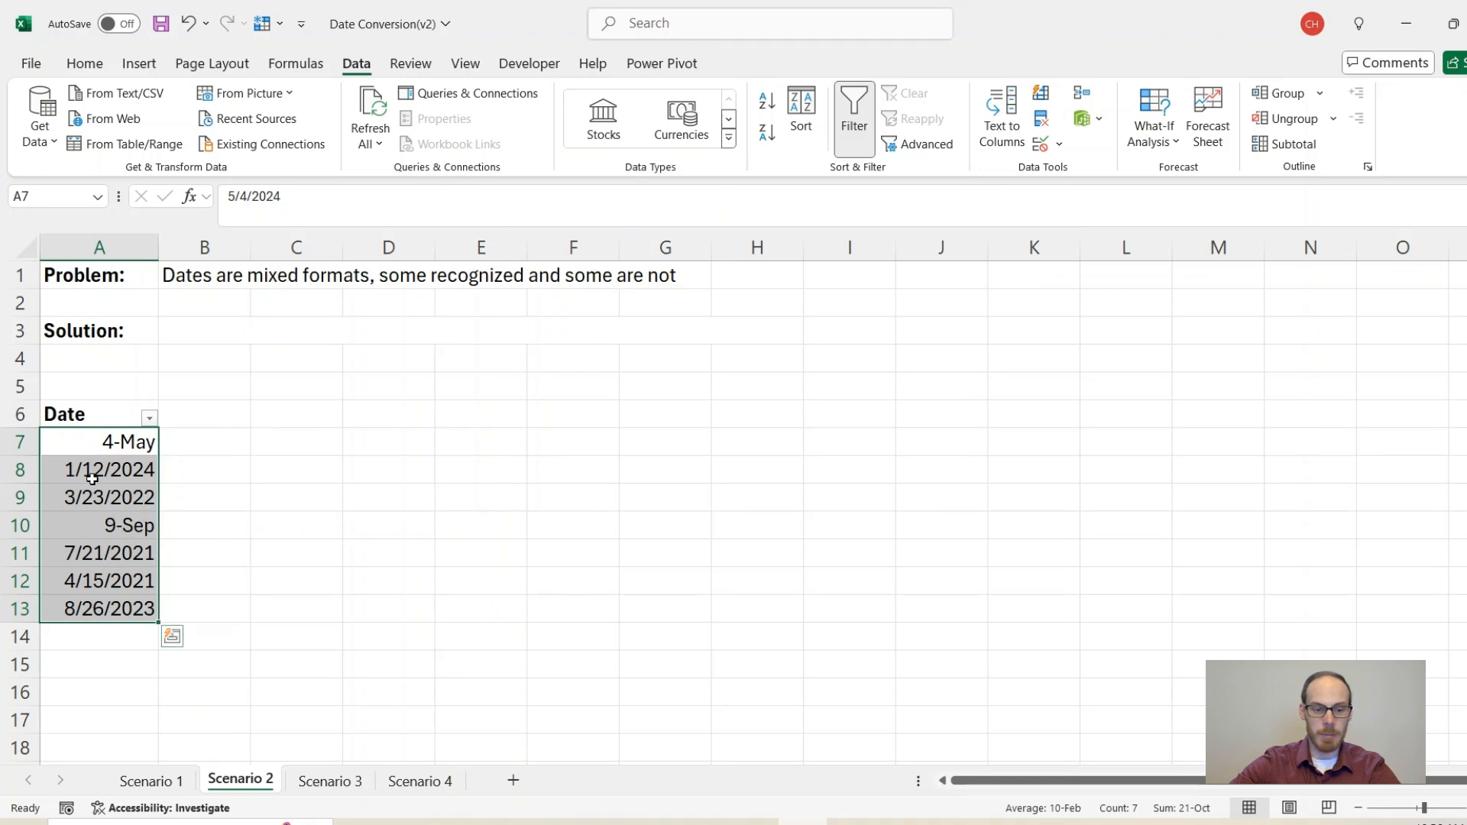
# Step: Apply the Short Date number format to A7:A13
pyautogui.click(93, 441)
pyautogui.click(110, 529)
pyautogui.moveTo(119, 443); pyautogui.dragTo(115, 609)
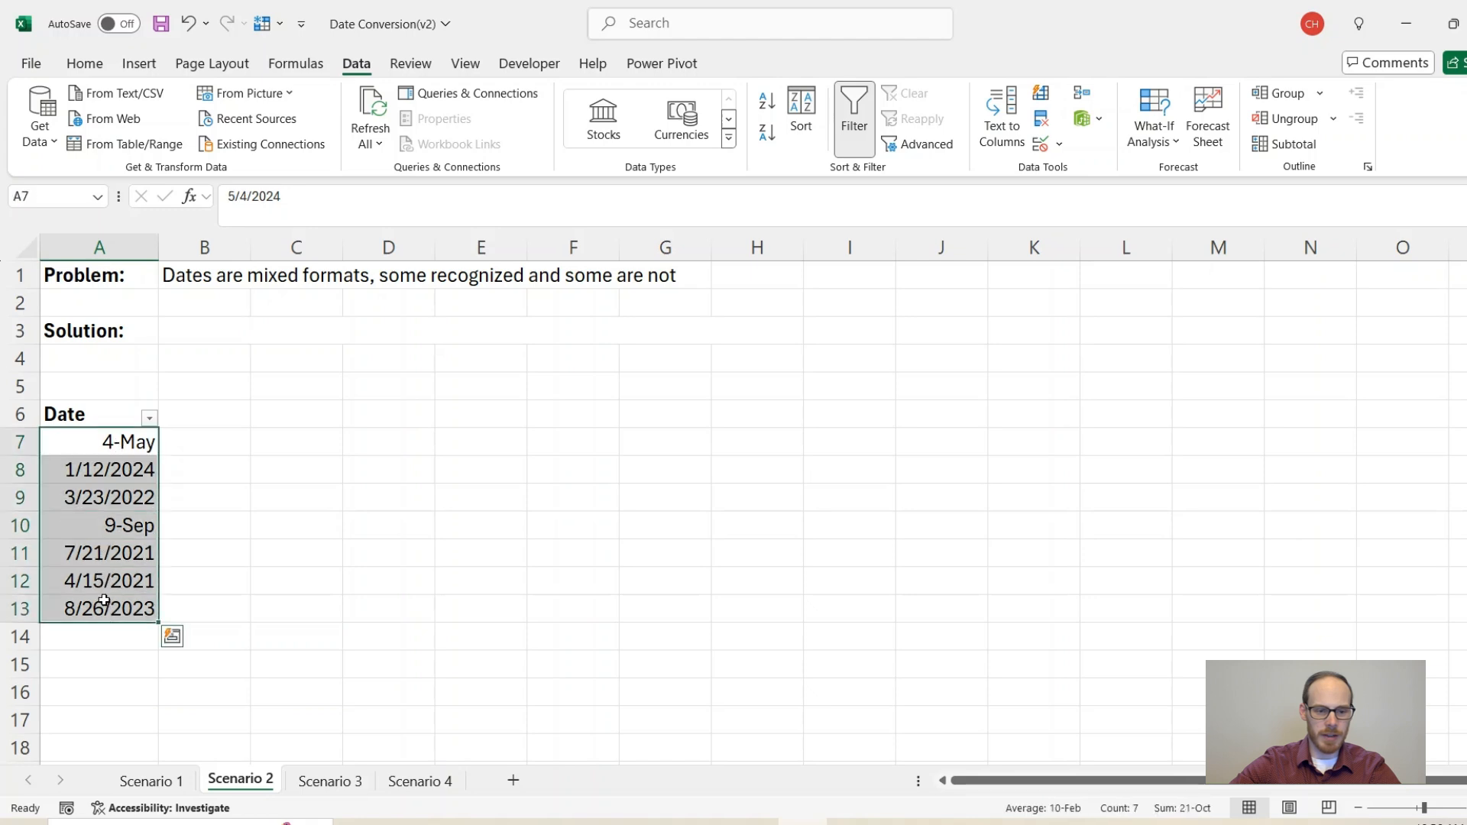
pyautogui.click(84, 69)
pyautogui.click(776, 101)
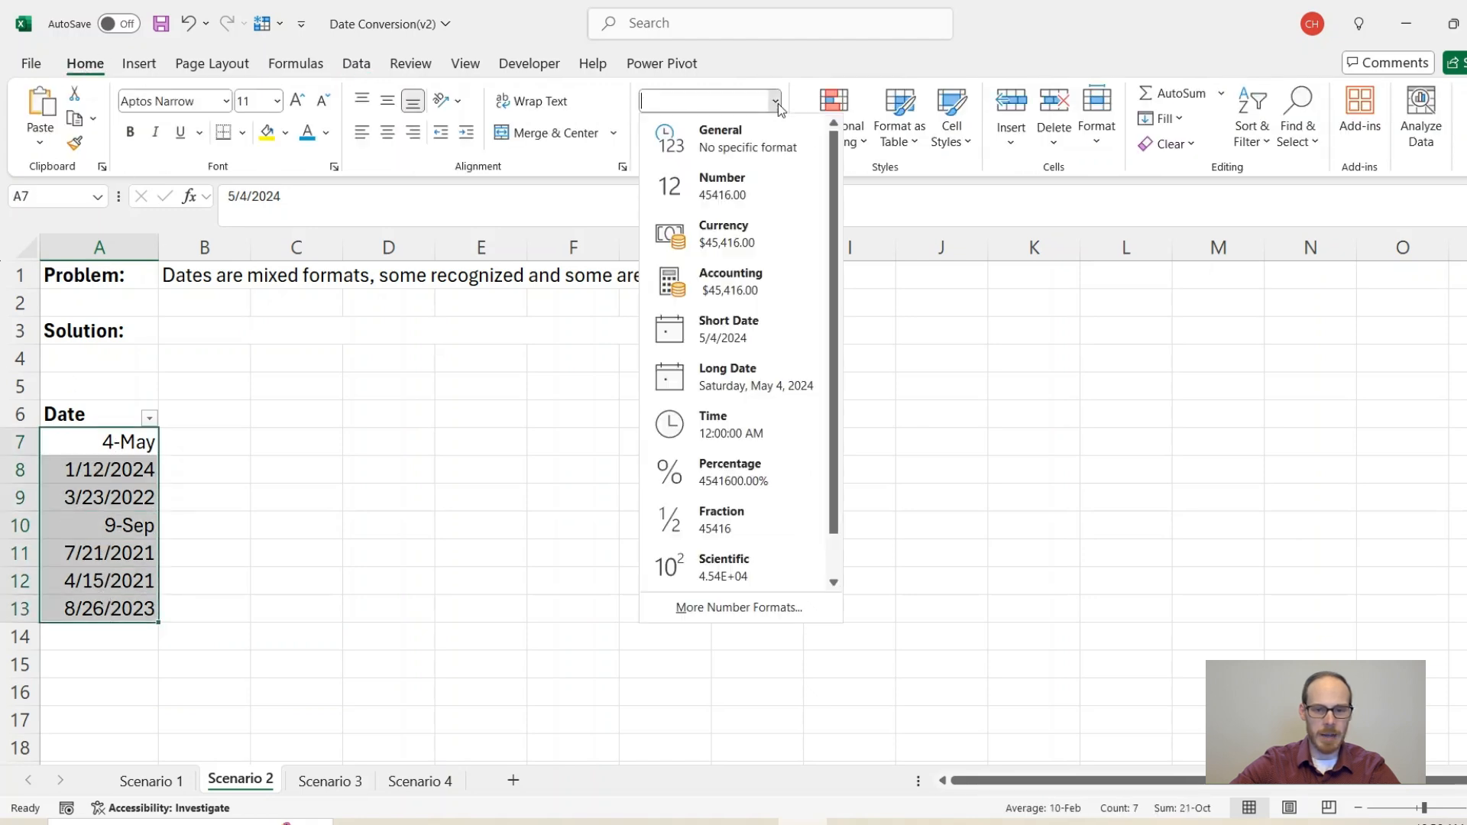
pyautogui.click(737, 337)
pyautogui.moveTo(123, 443); pyautogui.dragTo(130, 609)
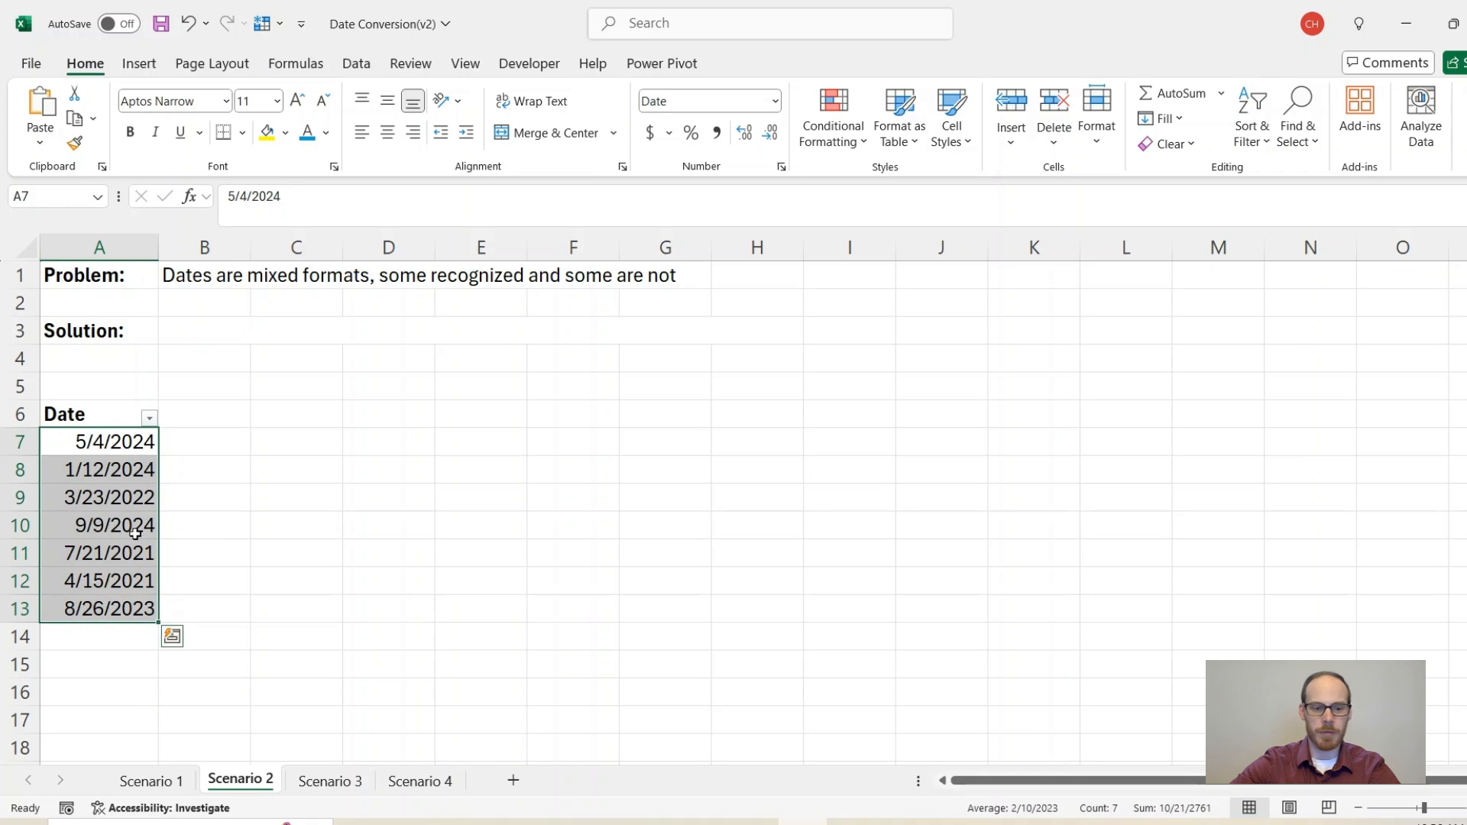
# Step: Color the B3 solution note blue and switch to the Scenario 3 sheet
pyautogui.click(206, 322)
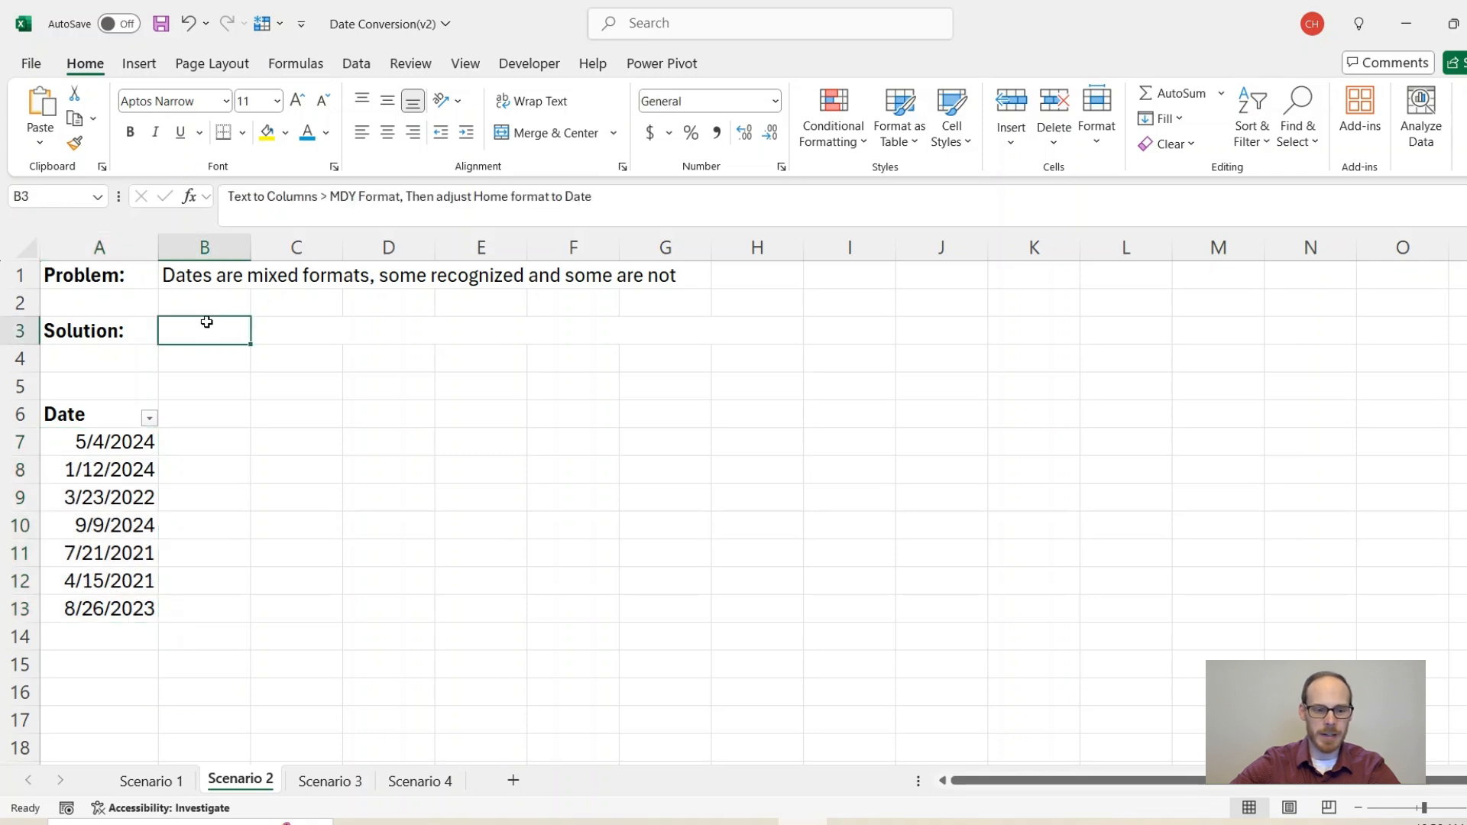
pyautogui.click(307, 133)
pyautogui.click(202, 359)
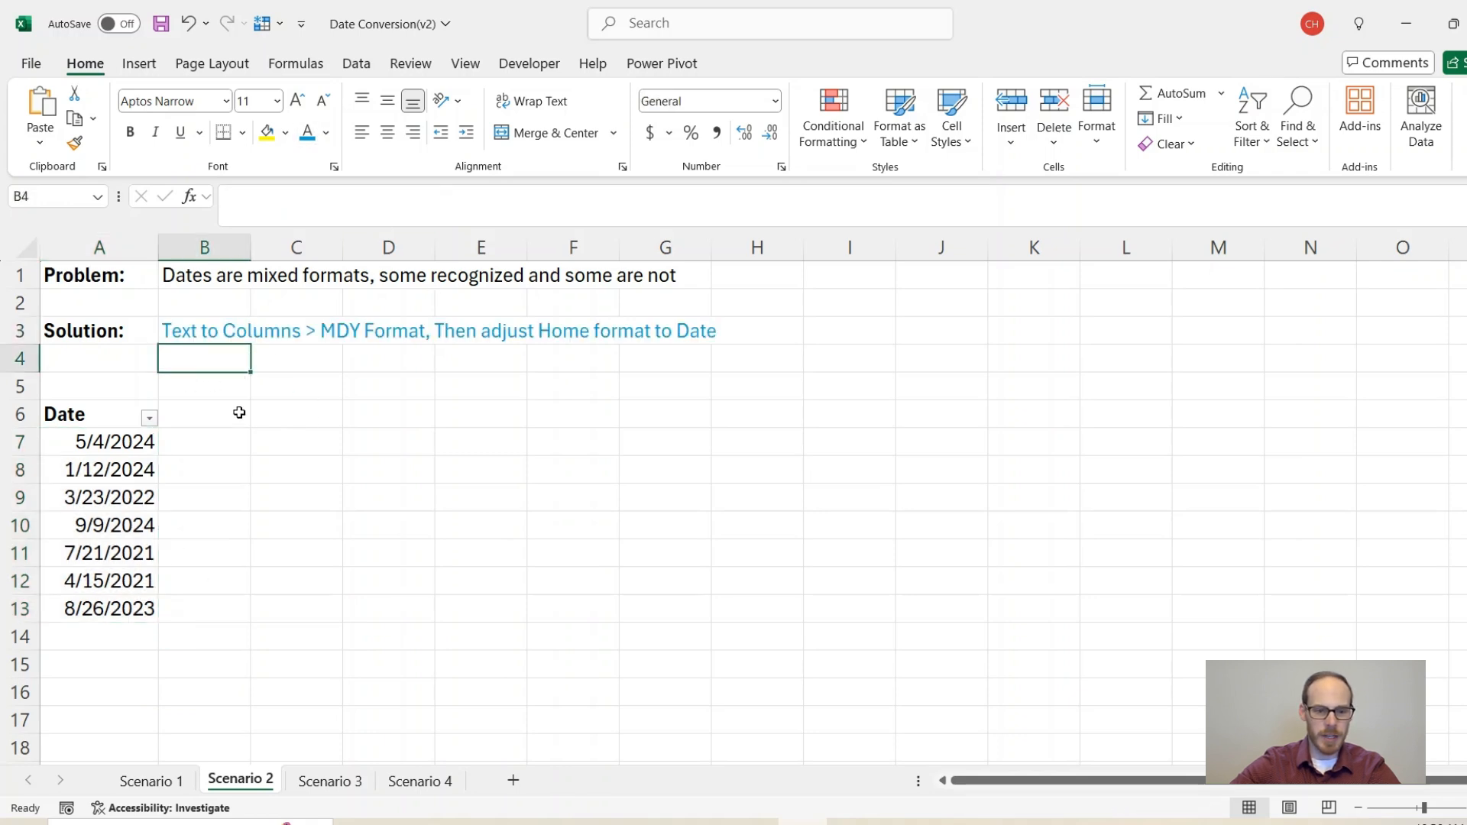
pyautogui.click(330, 780)
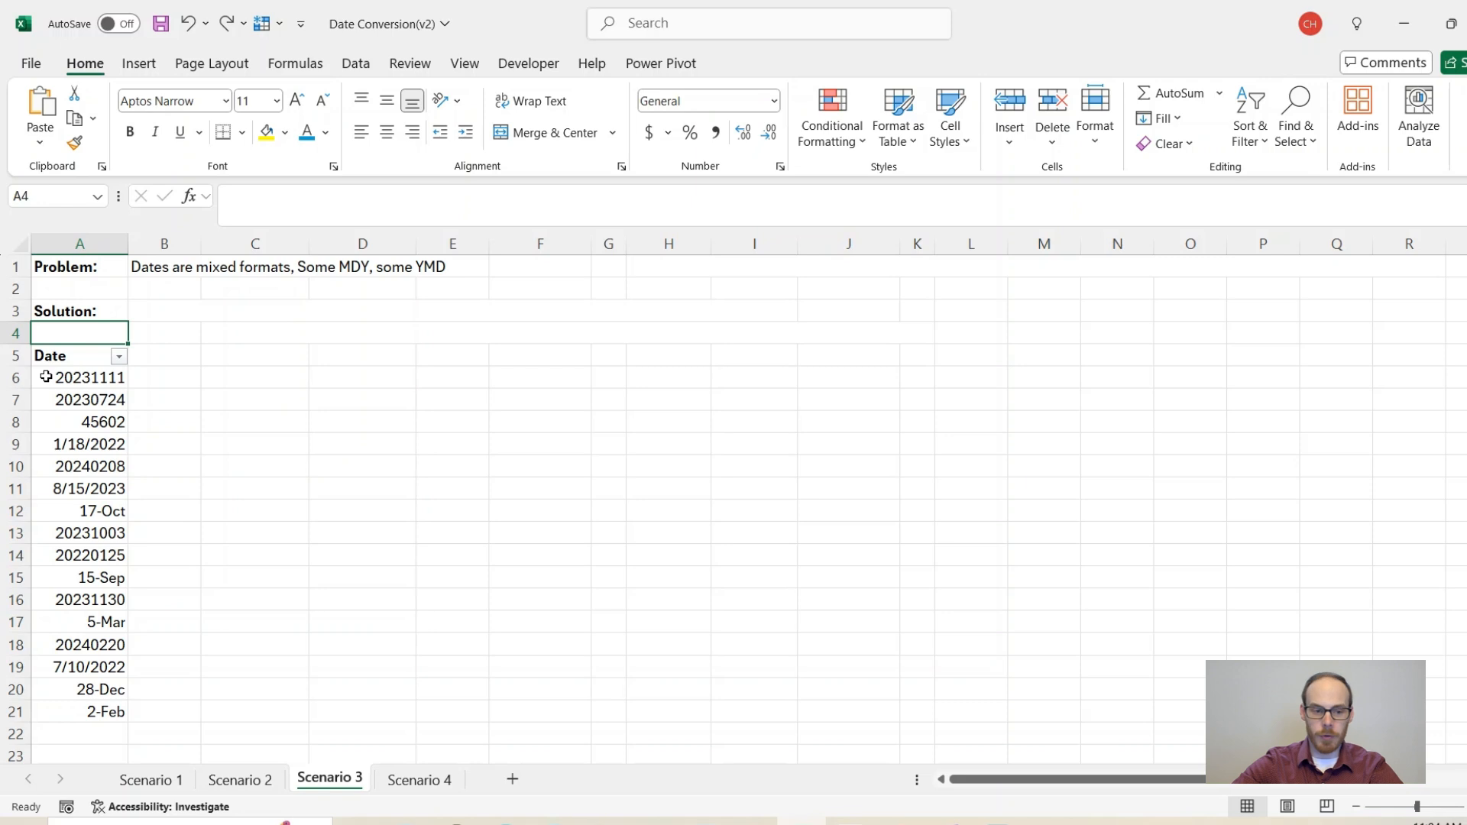
# Step: Add a 'Length' header in B5 and fill =LEN(A6) down through B21
pyautogui.click(155, 357)
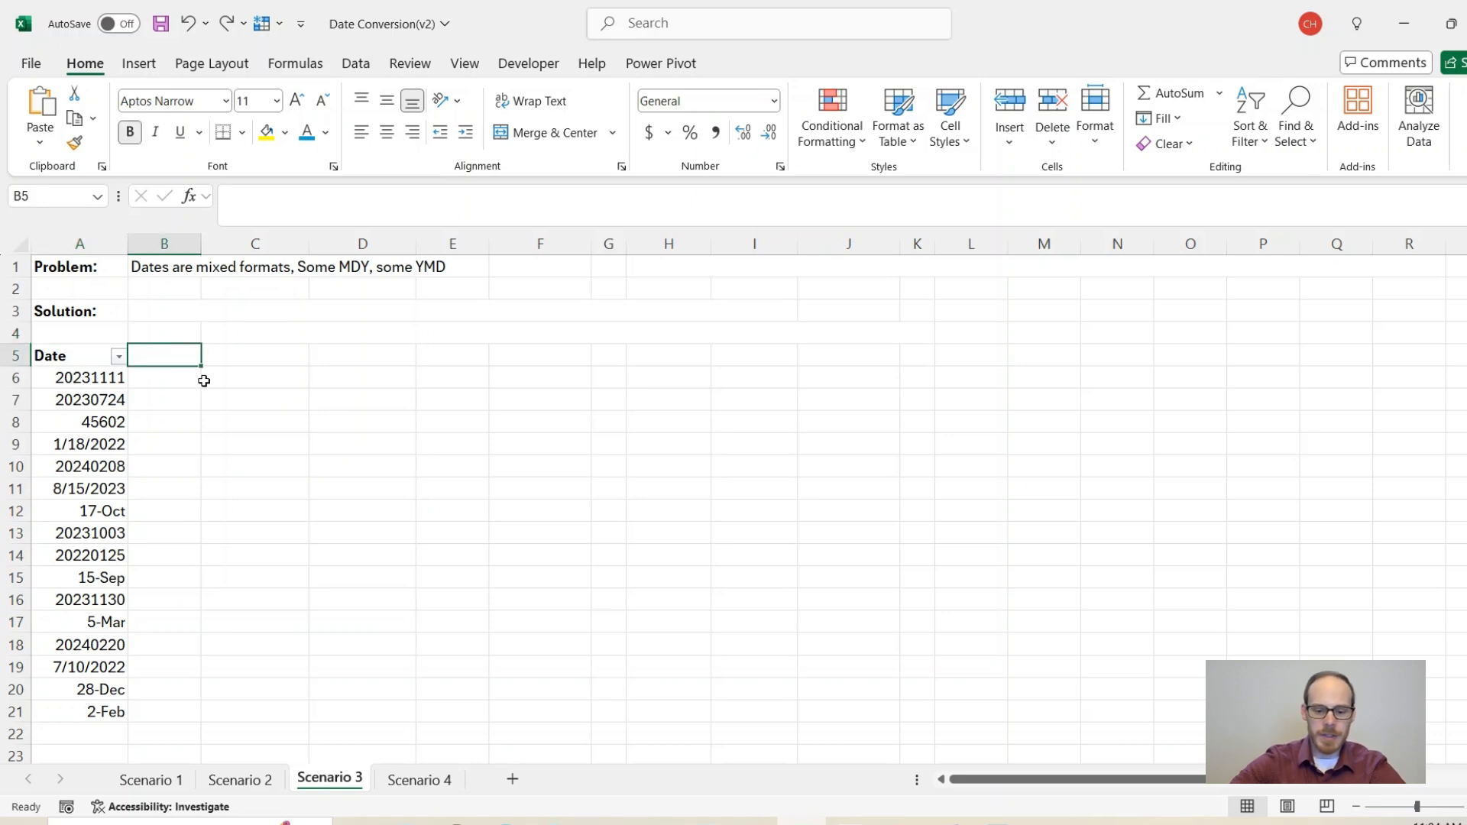
pyautogui.write('Length')
pyautogui.press('Return')
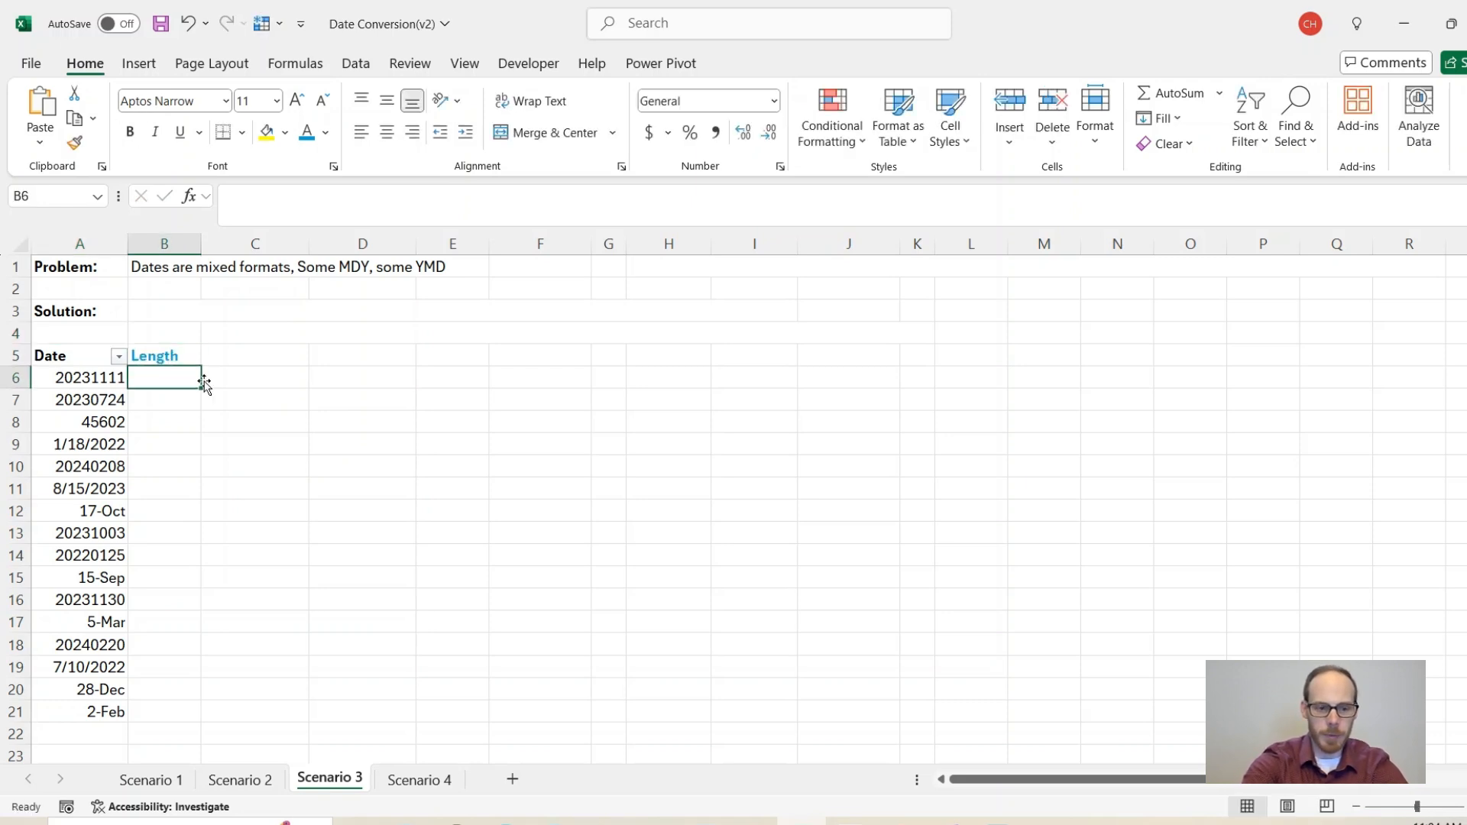
pyautogui.write('=len(')
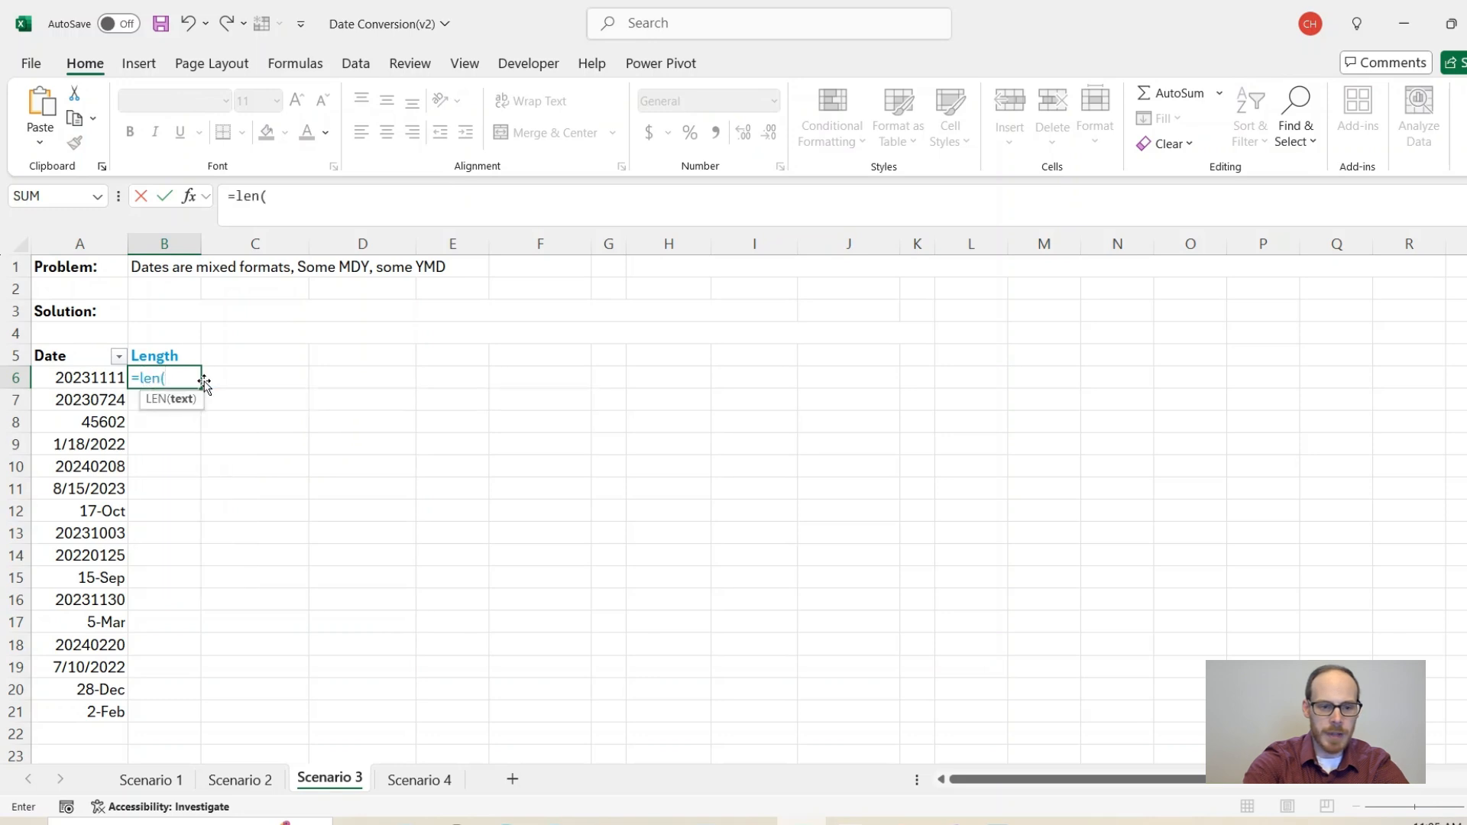
pyautogui.click(100, 377)
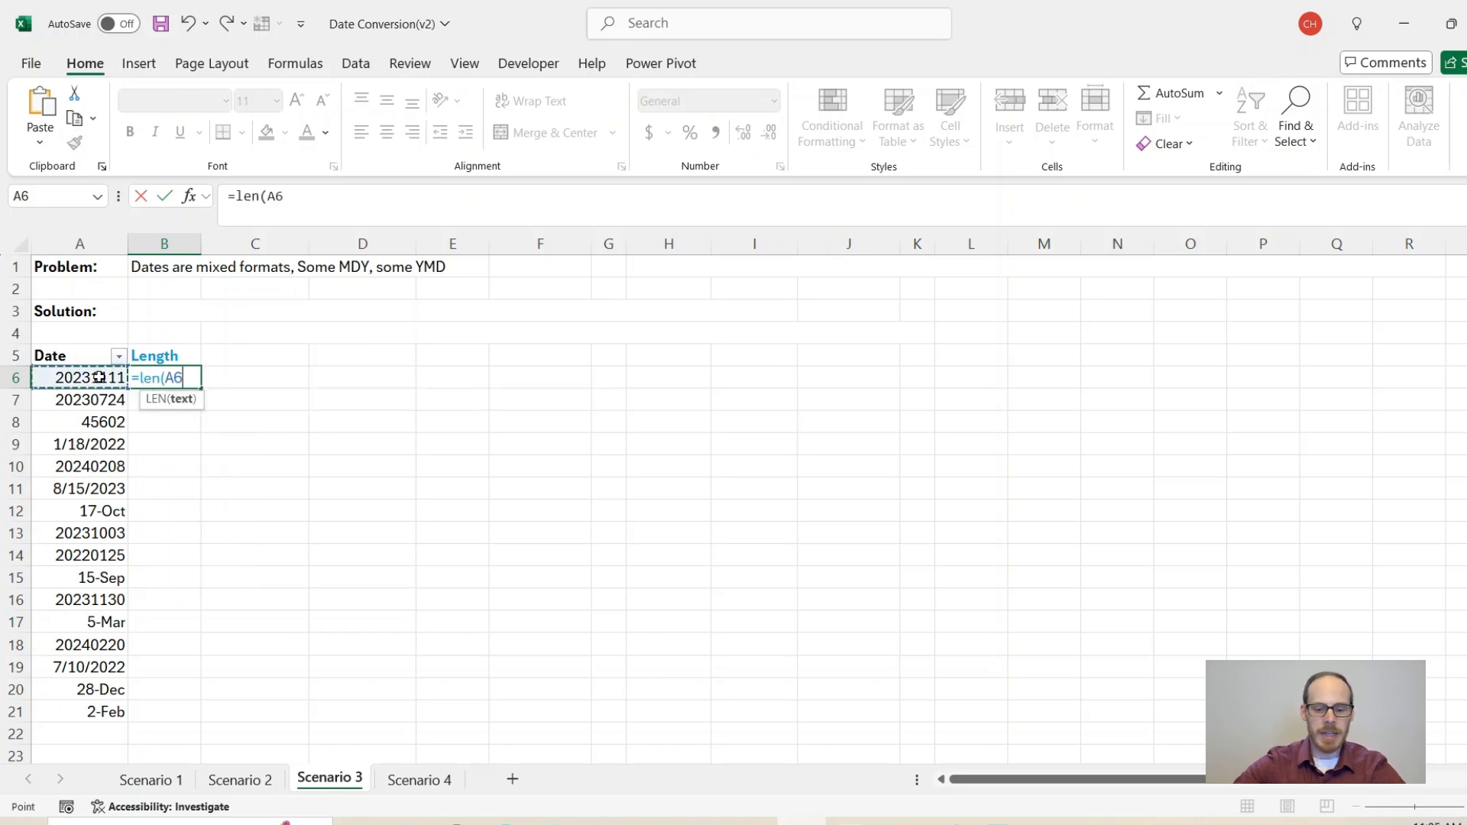
pyautogui.press('Return')
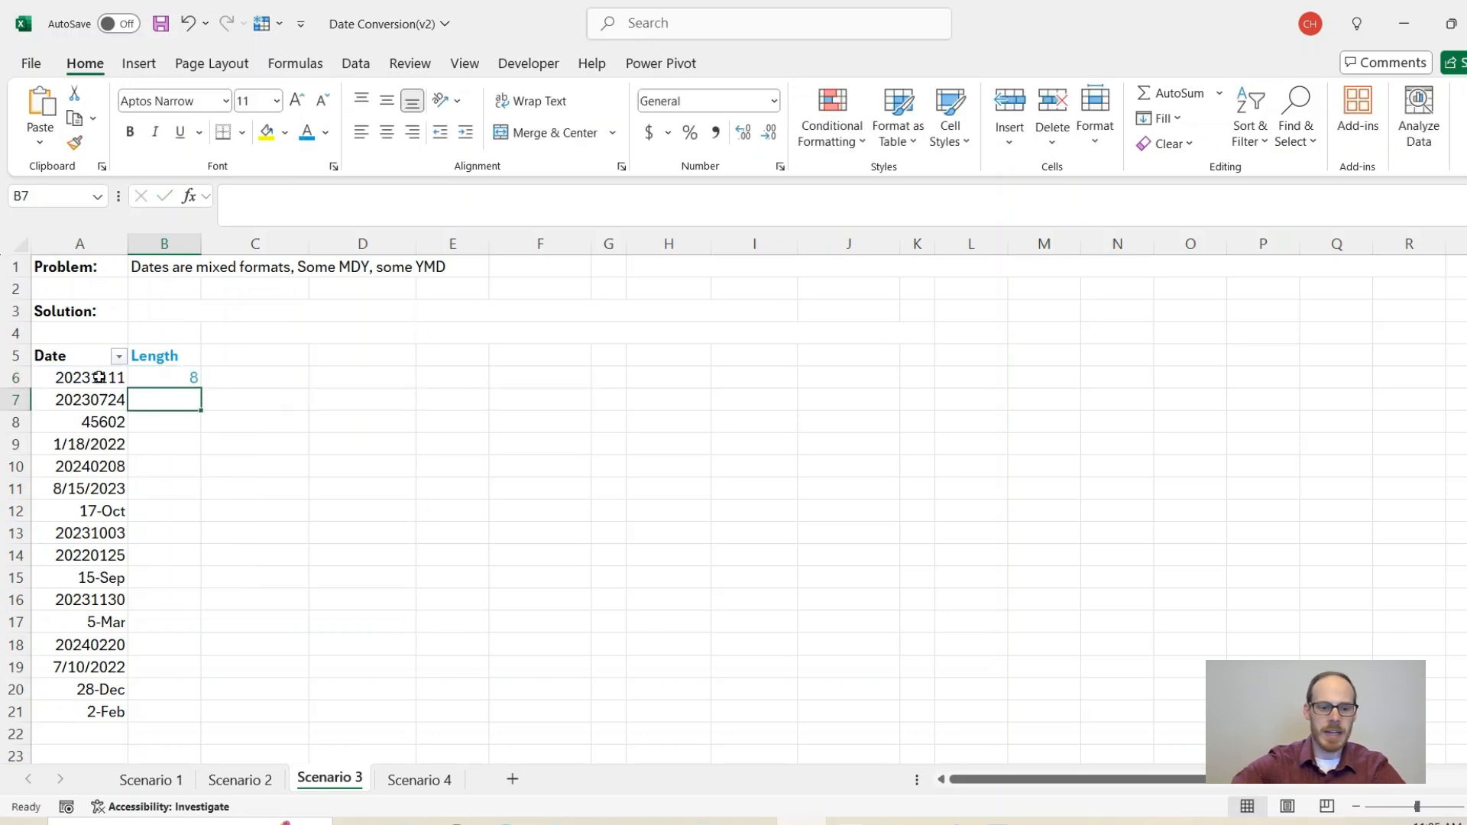
pyautogui.click(172, 381)
pyautogui.moveTo(202, 390); pyautogui.dragTo(202, 718)
pyautogui.click(165, 381)
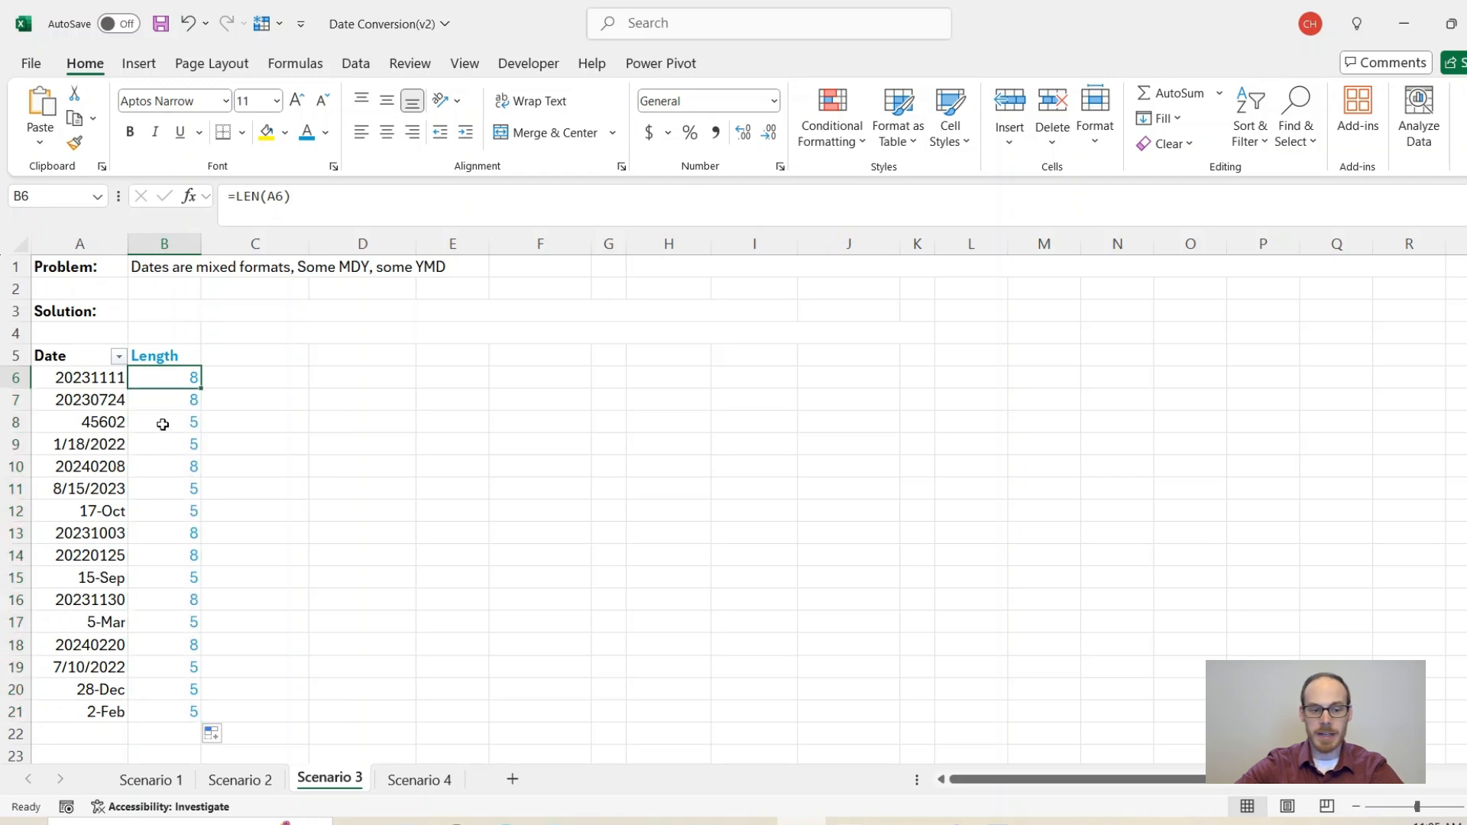
# Step: Format the serial number in A8 as a Short Date
pyautogui.moveTo(164, 421); pyautogui.dragTo(169, 439)
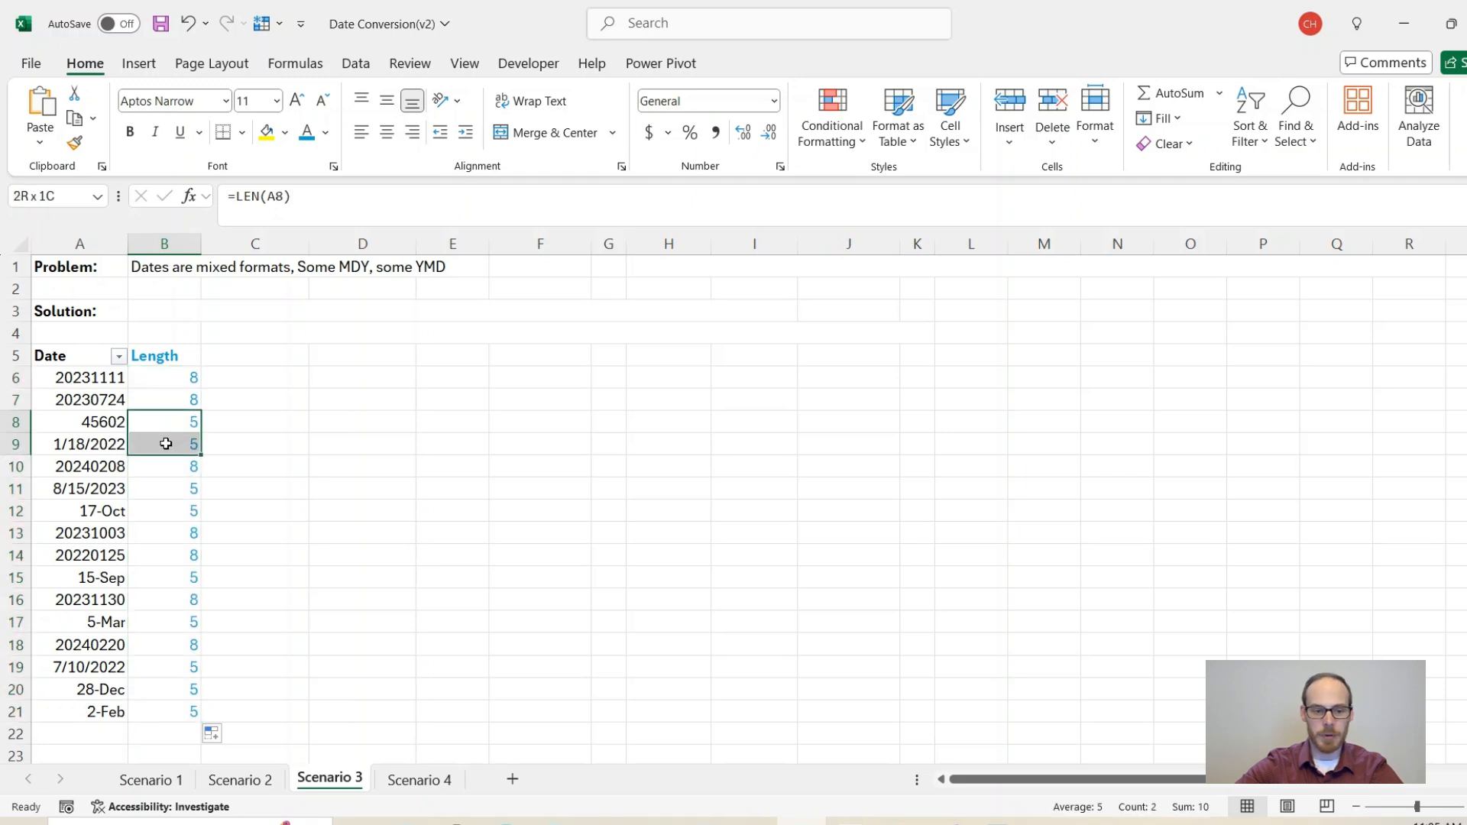
pyautogui.click(109, 420)
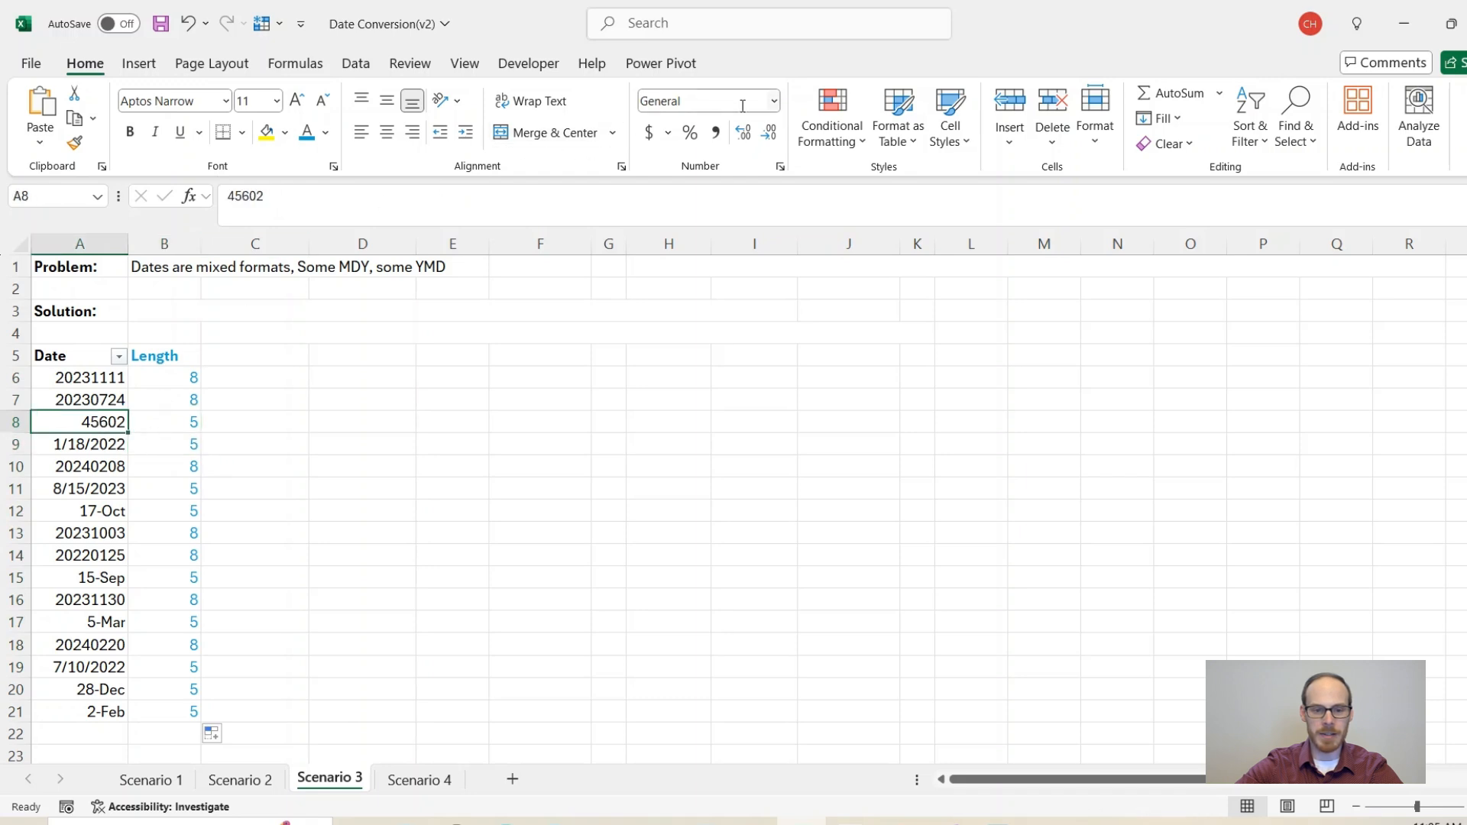
pyautogui.click(773, 100)
pyautogui.click(743, 329)
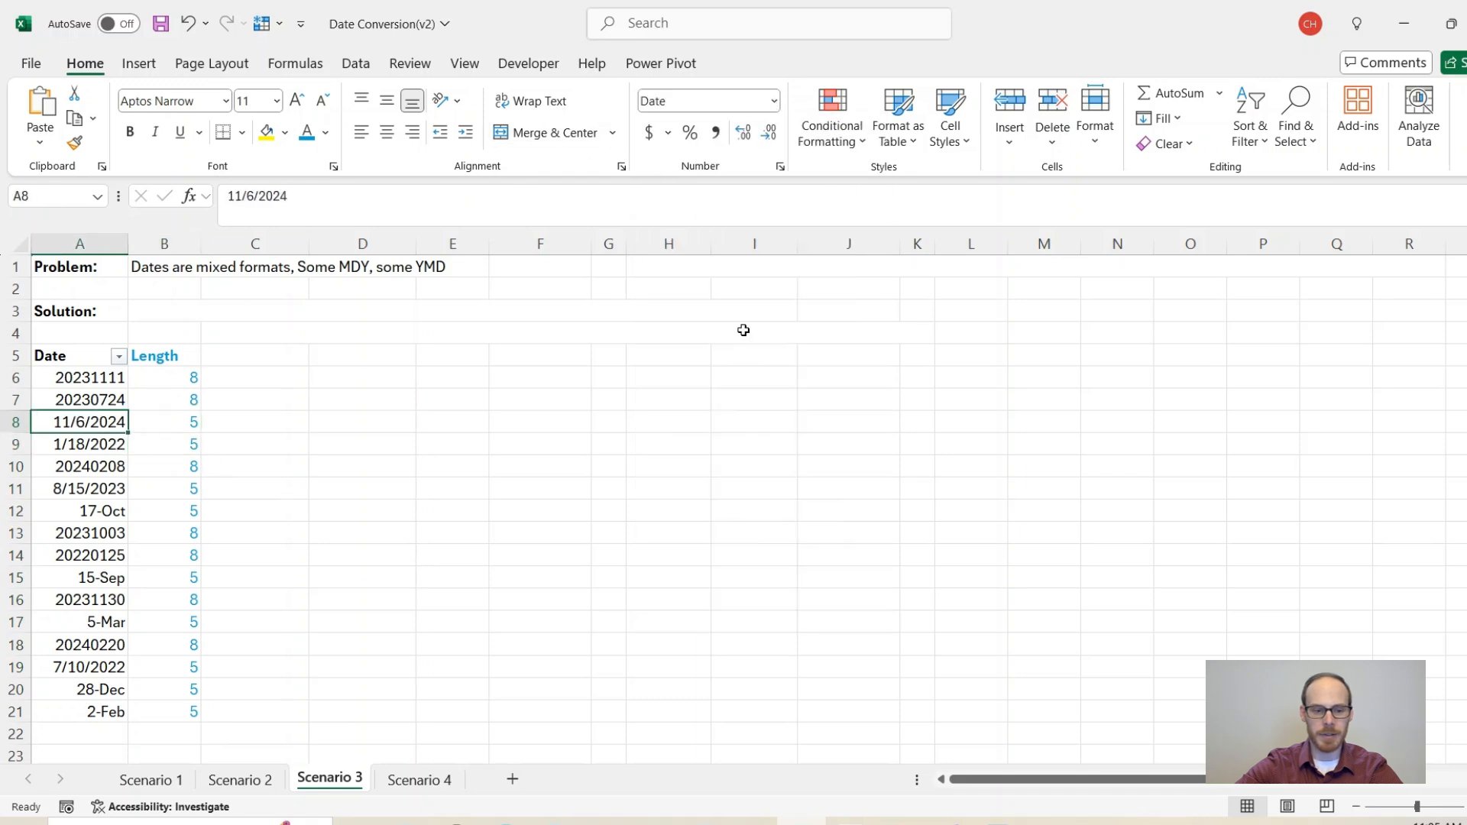
pyautogui.click(96, 447)
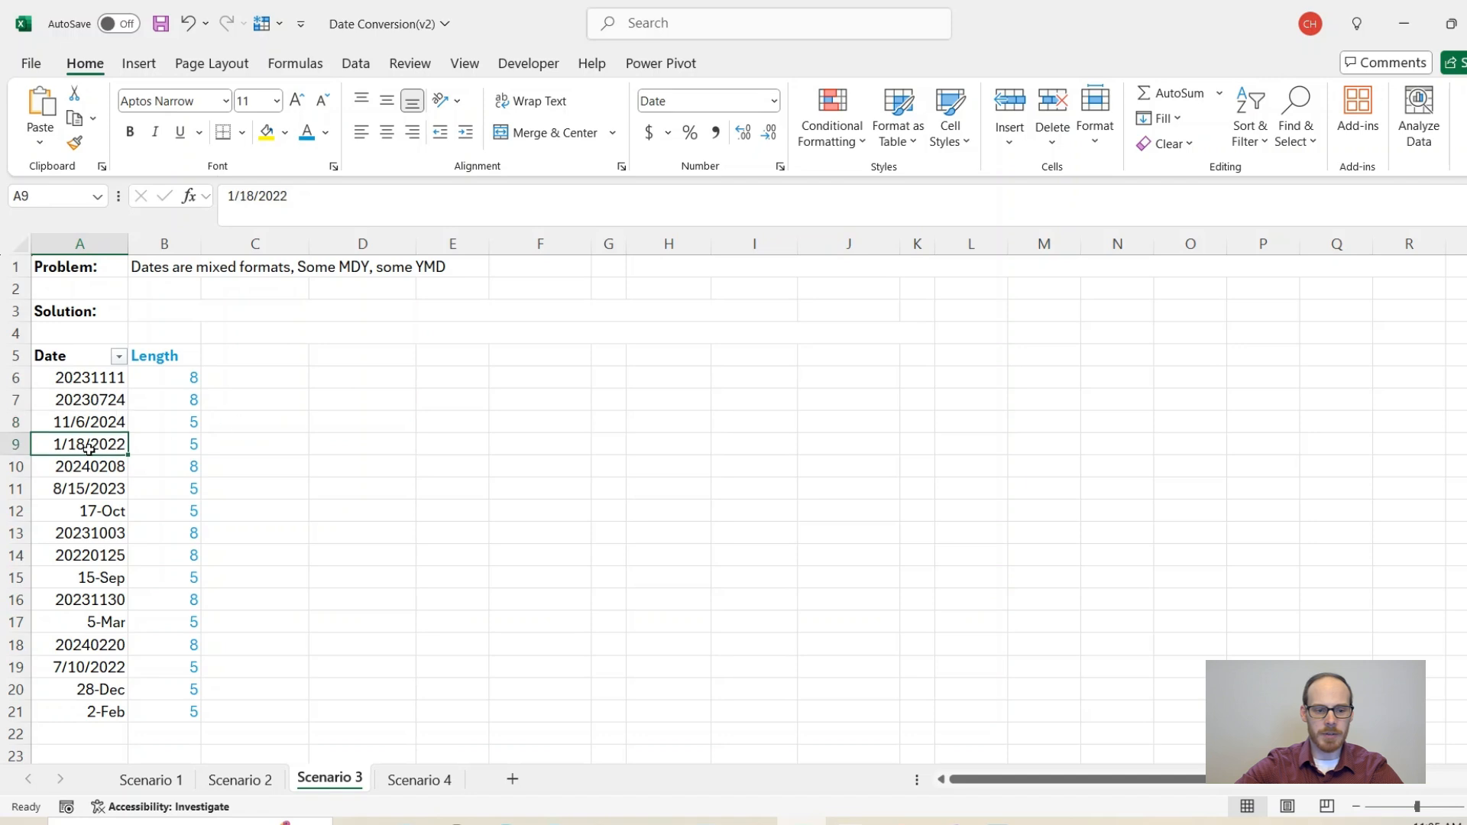
pyautogui.click(162, 446)
pyautogui.moveTo(161, 446); pyautogui.dragTo(88, 446)
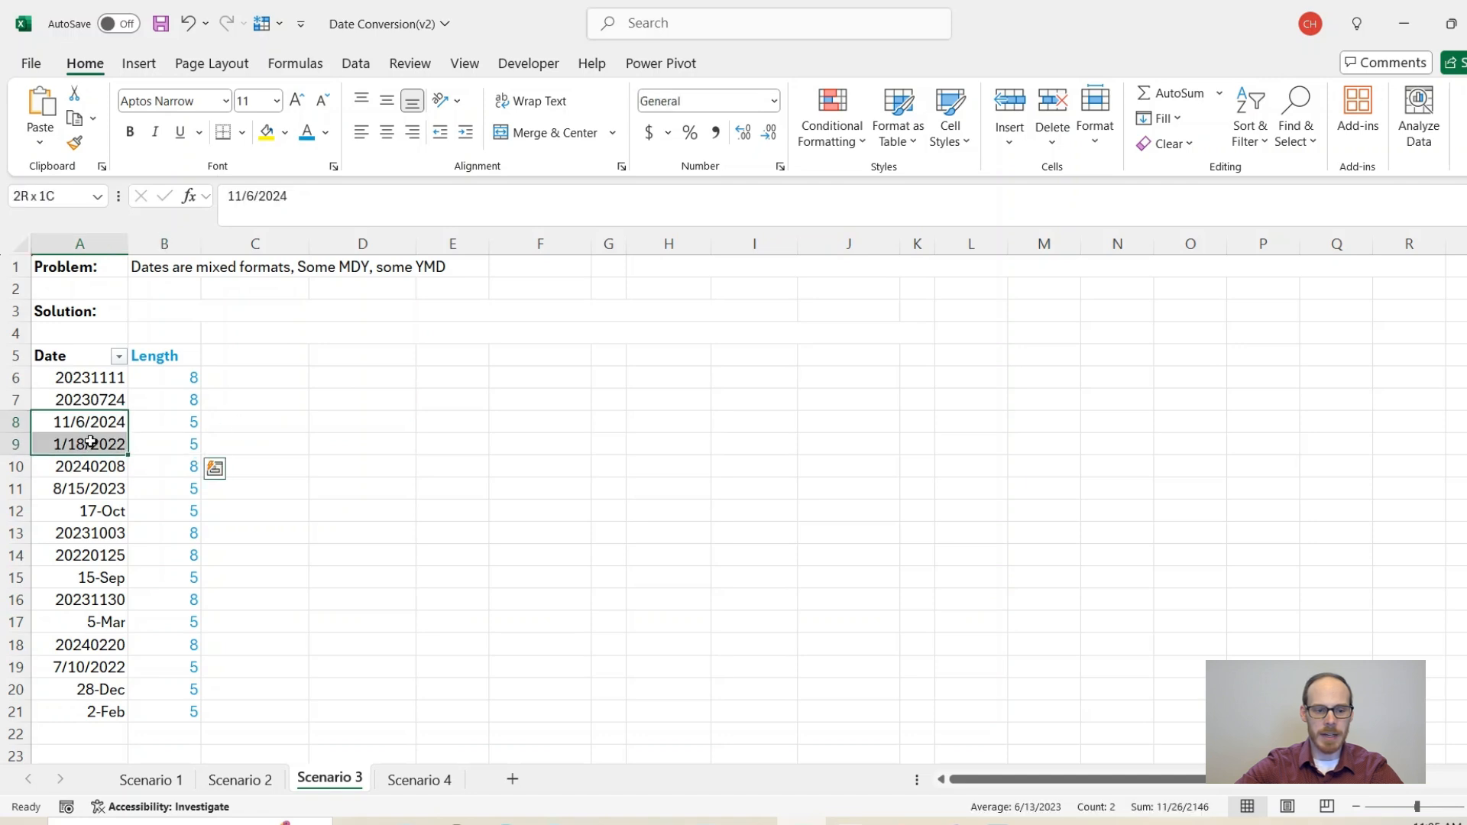
pyautogui.click(774, 101)
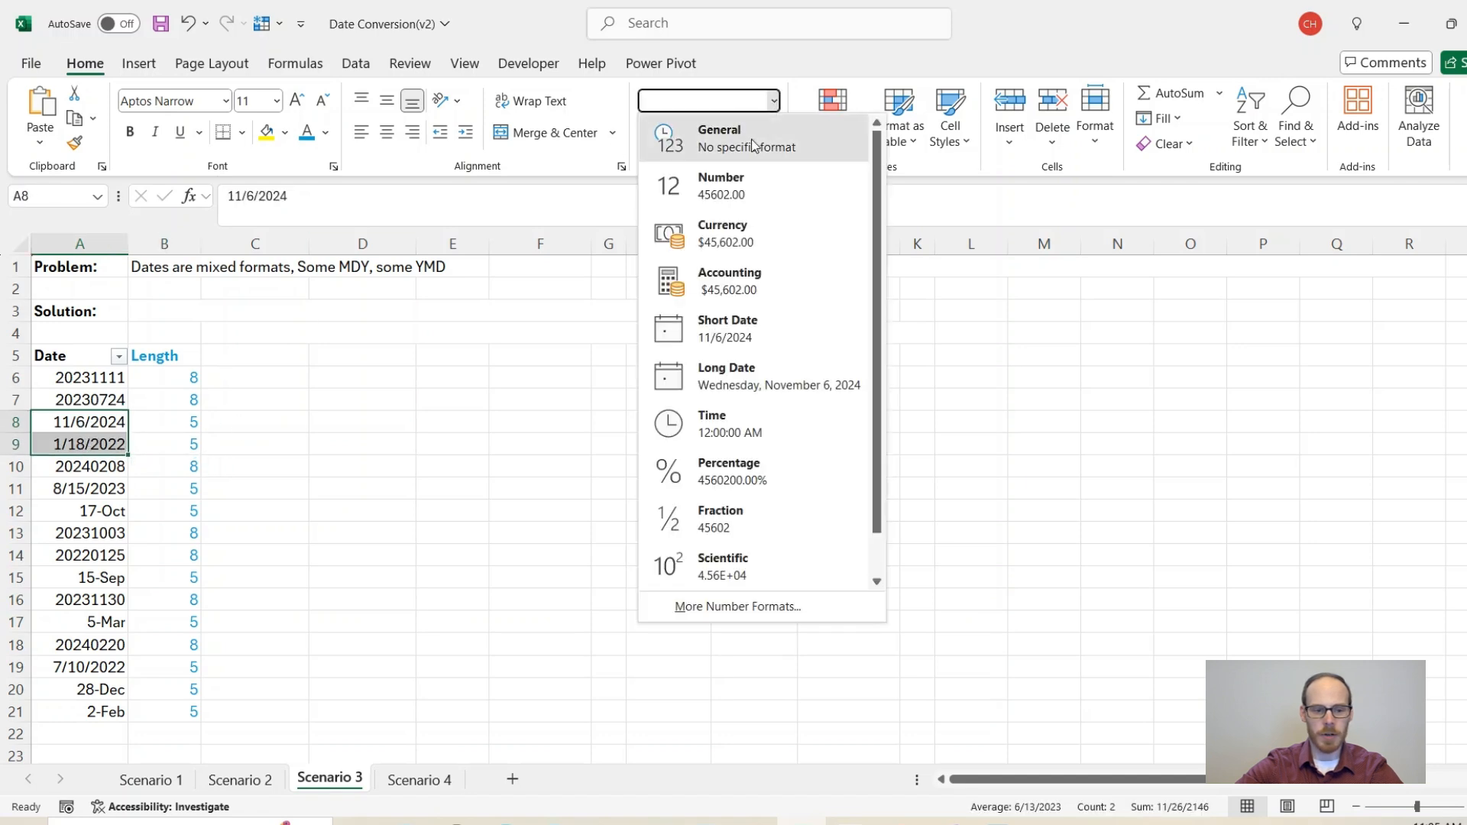
pyautogui.click(753, 141)
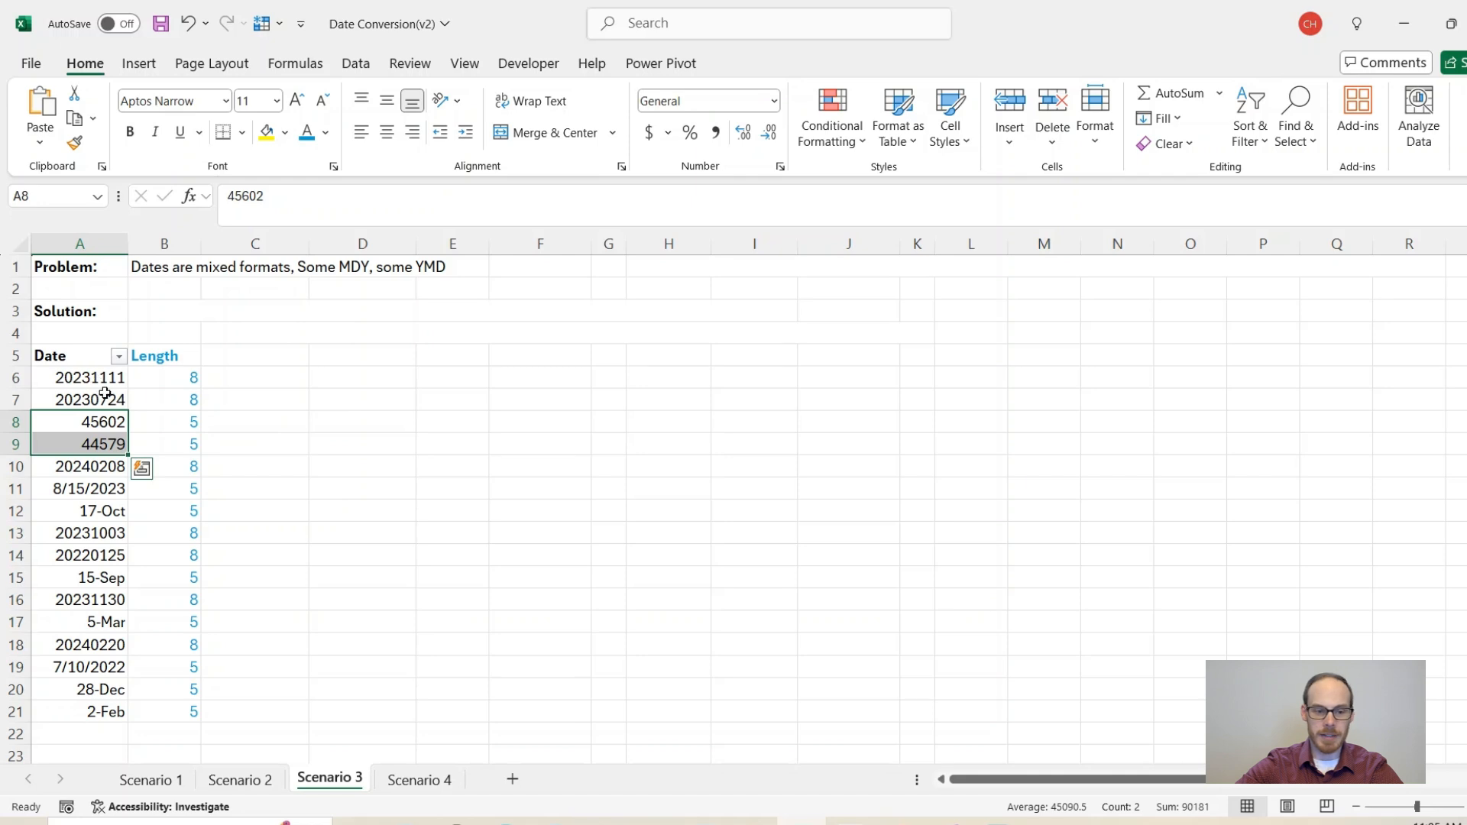
pyautogui.moveTo(177, 378); pyautogui.dragTo(93, 449)
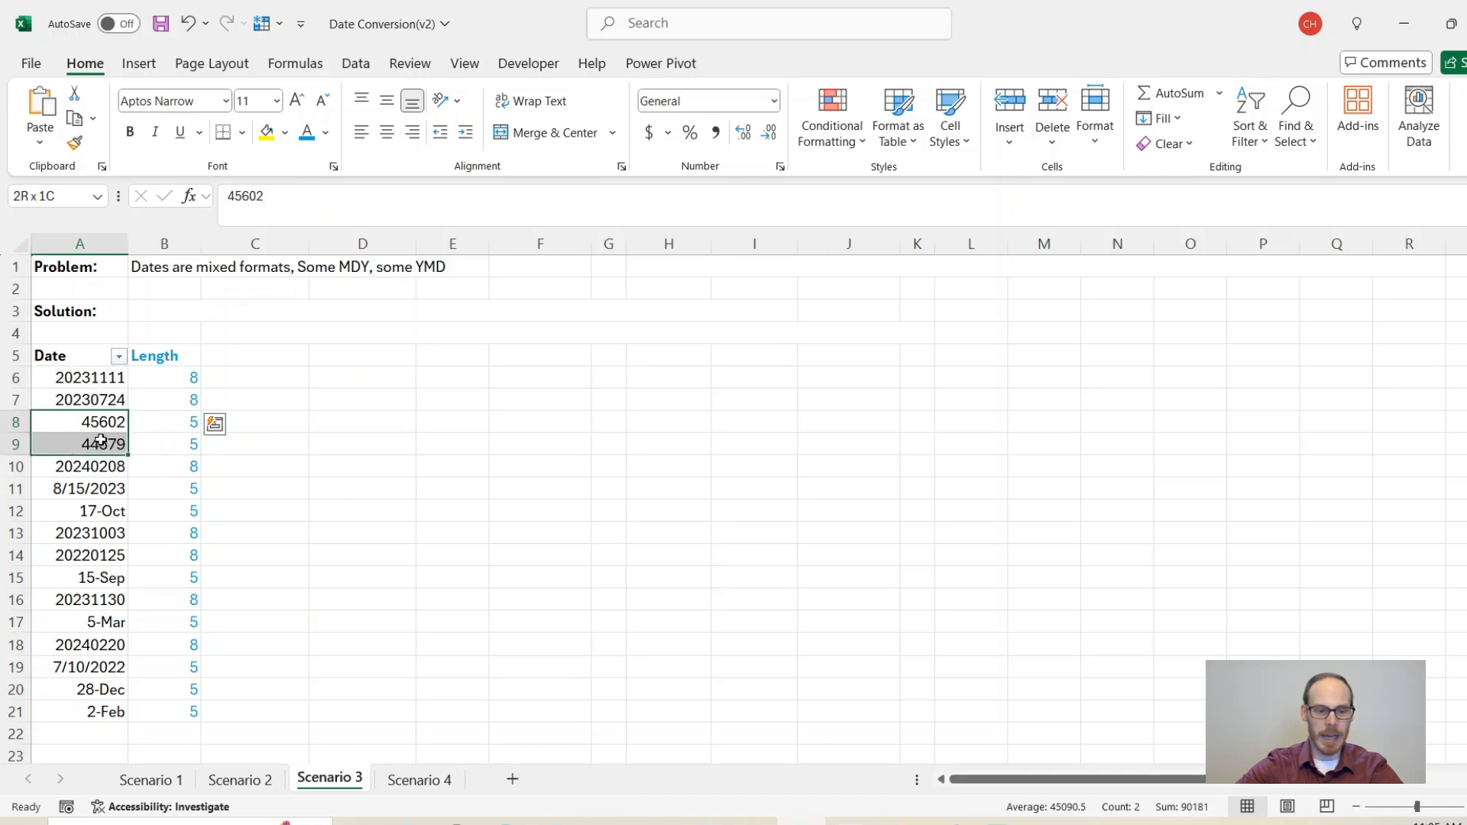
pyautogui.click(774, 101)
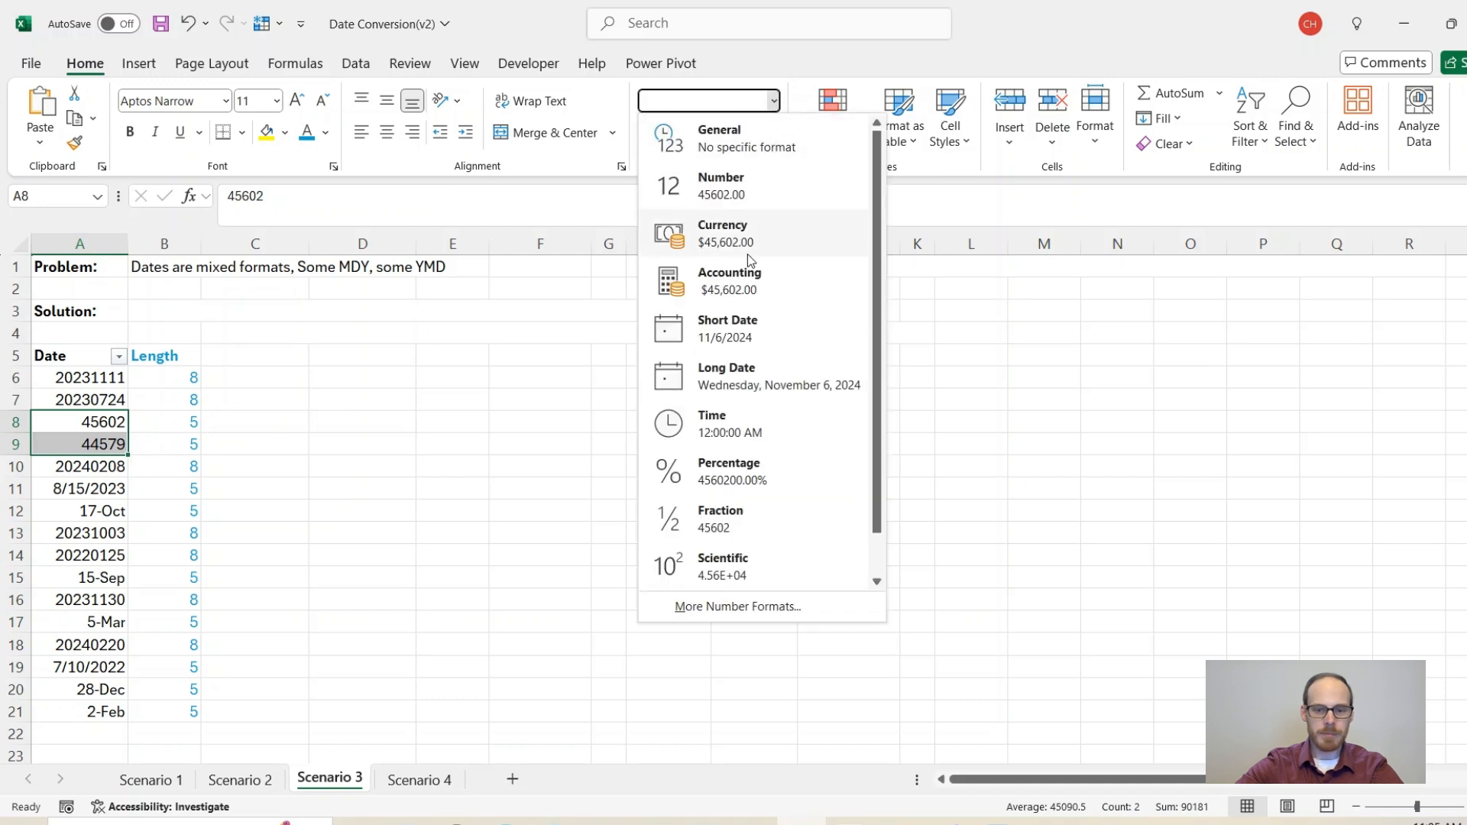
pyautogui.click(720, 327)
pyautogui.click(163, 399)
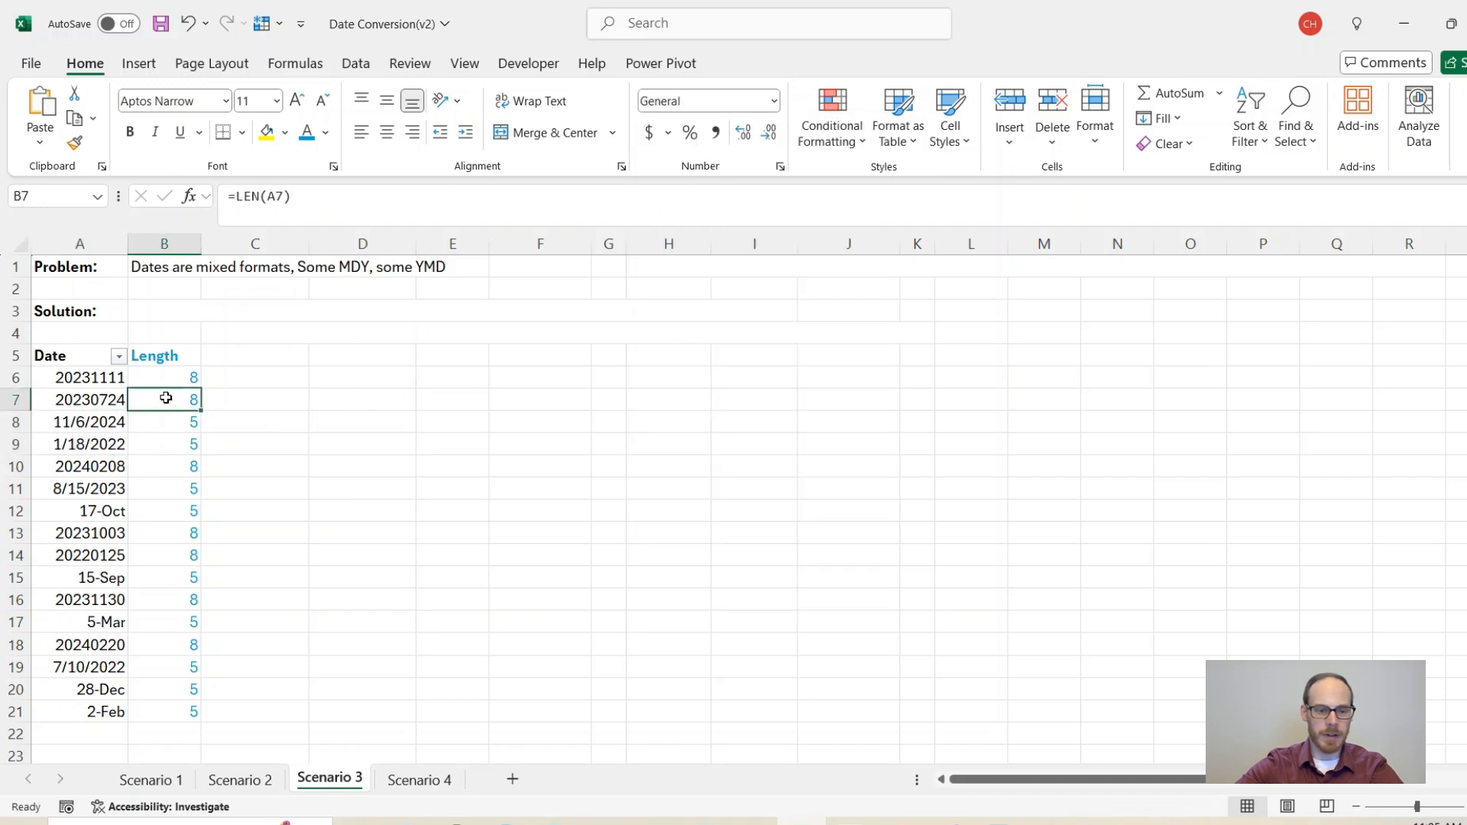
pyautogui.click(239, 360)
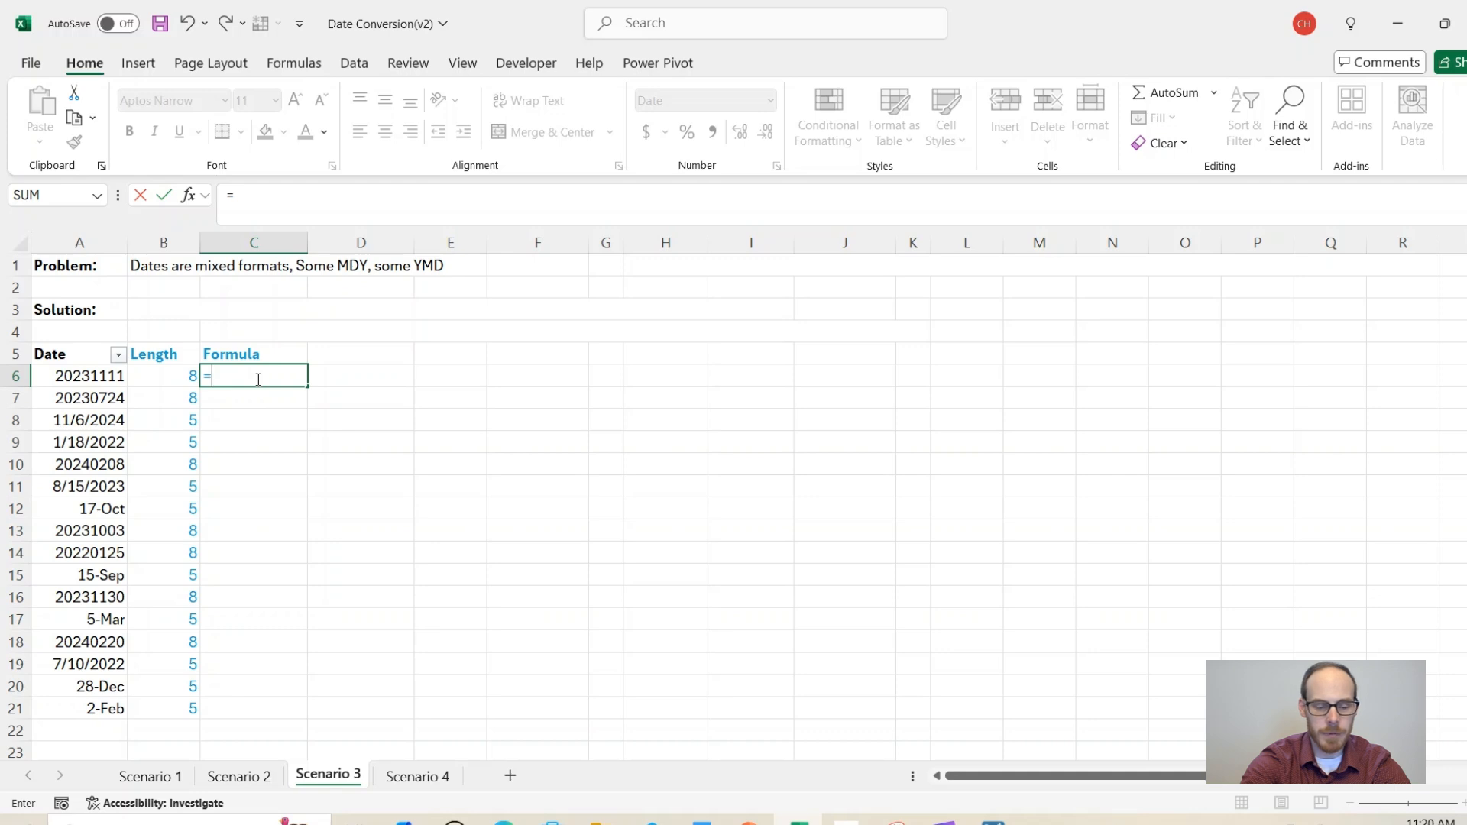
# Step: Enter =IF(B6=8,TEXT(DATE(LEFT(A6,4),MID(A6,5,2),RIGHT(A6,2)),"mm/dd/yyyy")) in C6
pyautogui.write('if(')
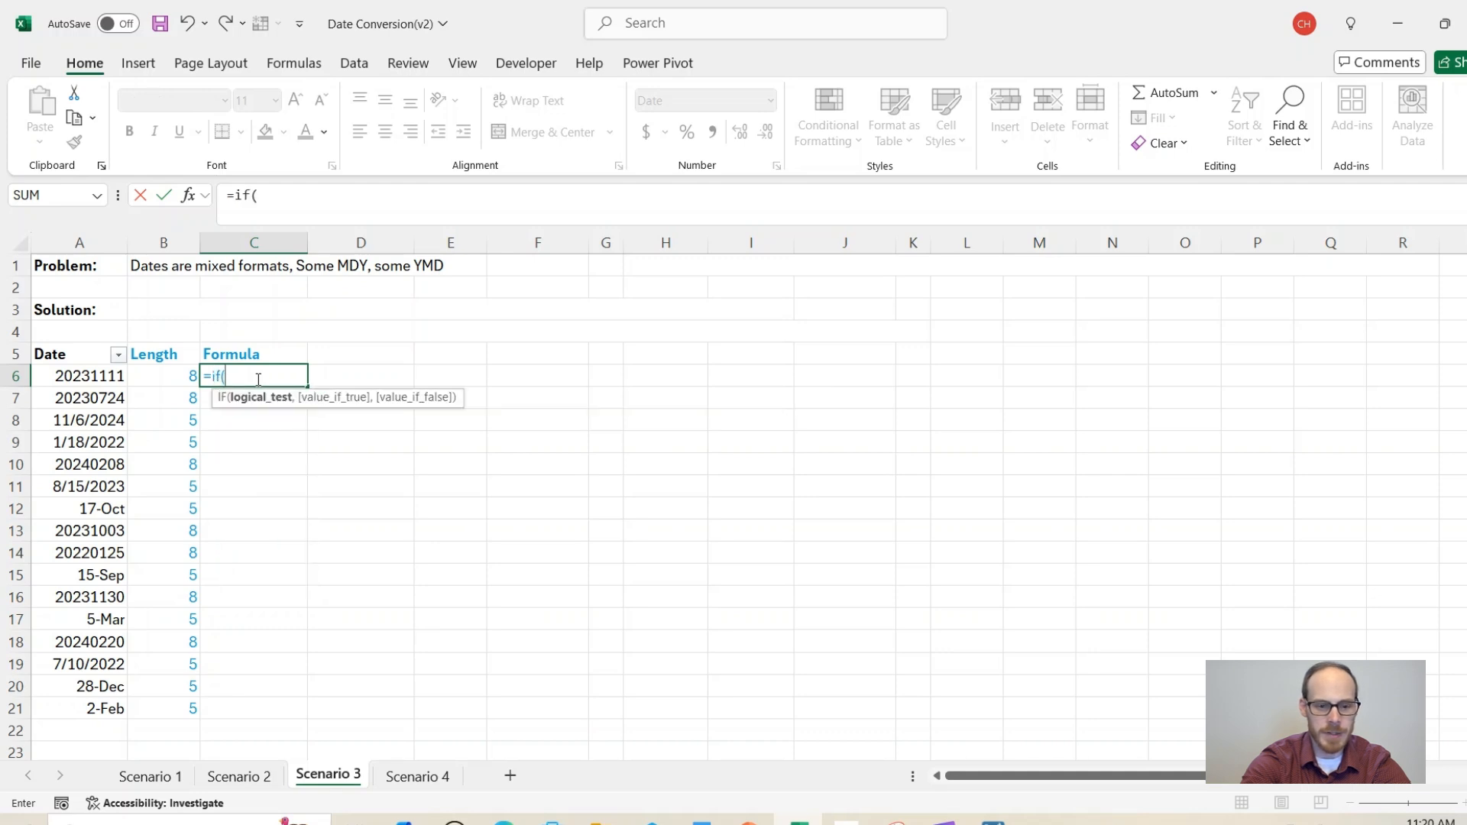
pyautogui.press('Left')
pyautogui.write('=8,')
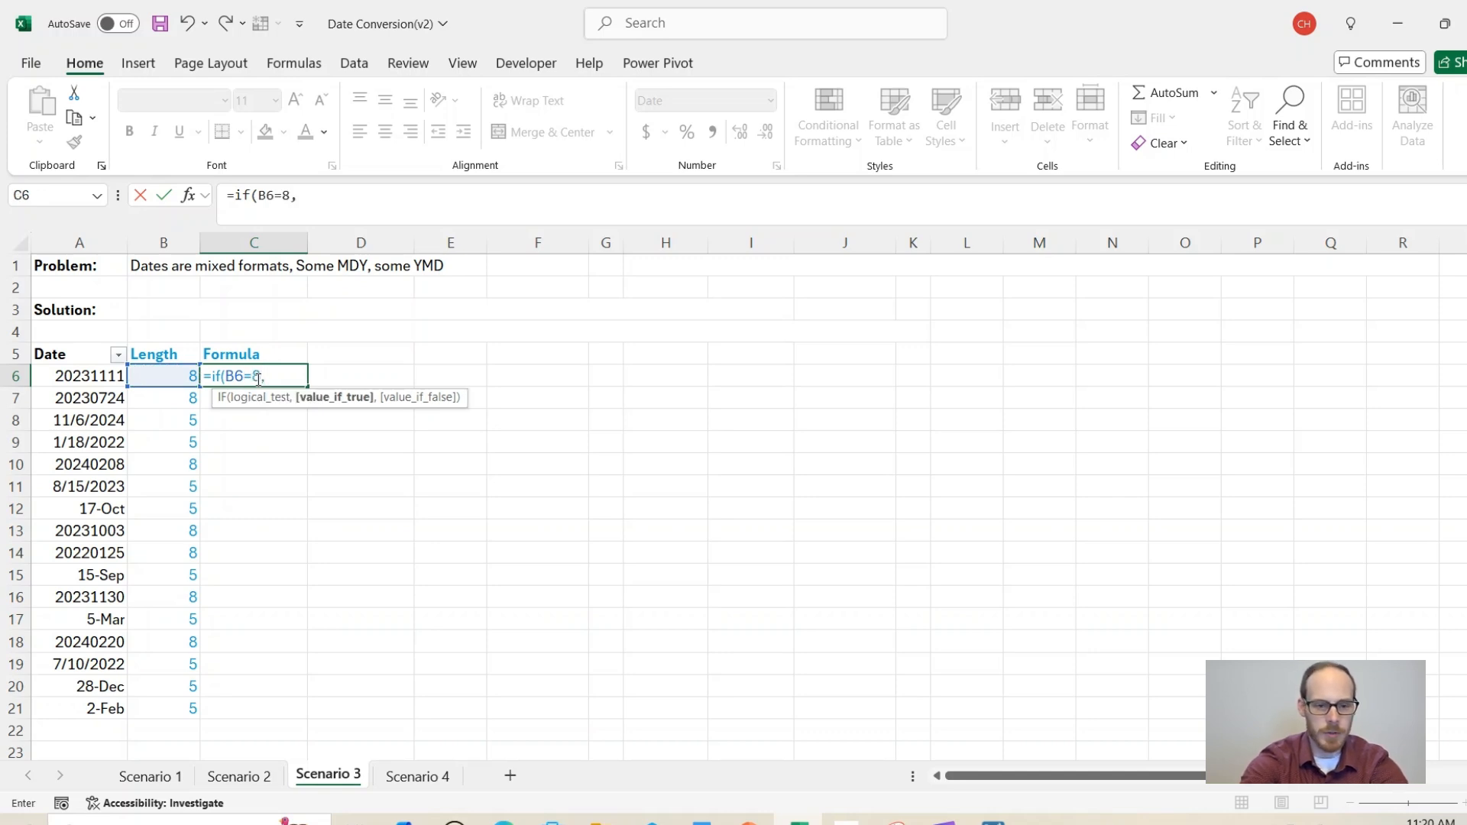
pyautogui.write('text')
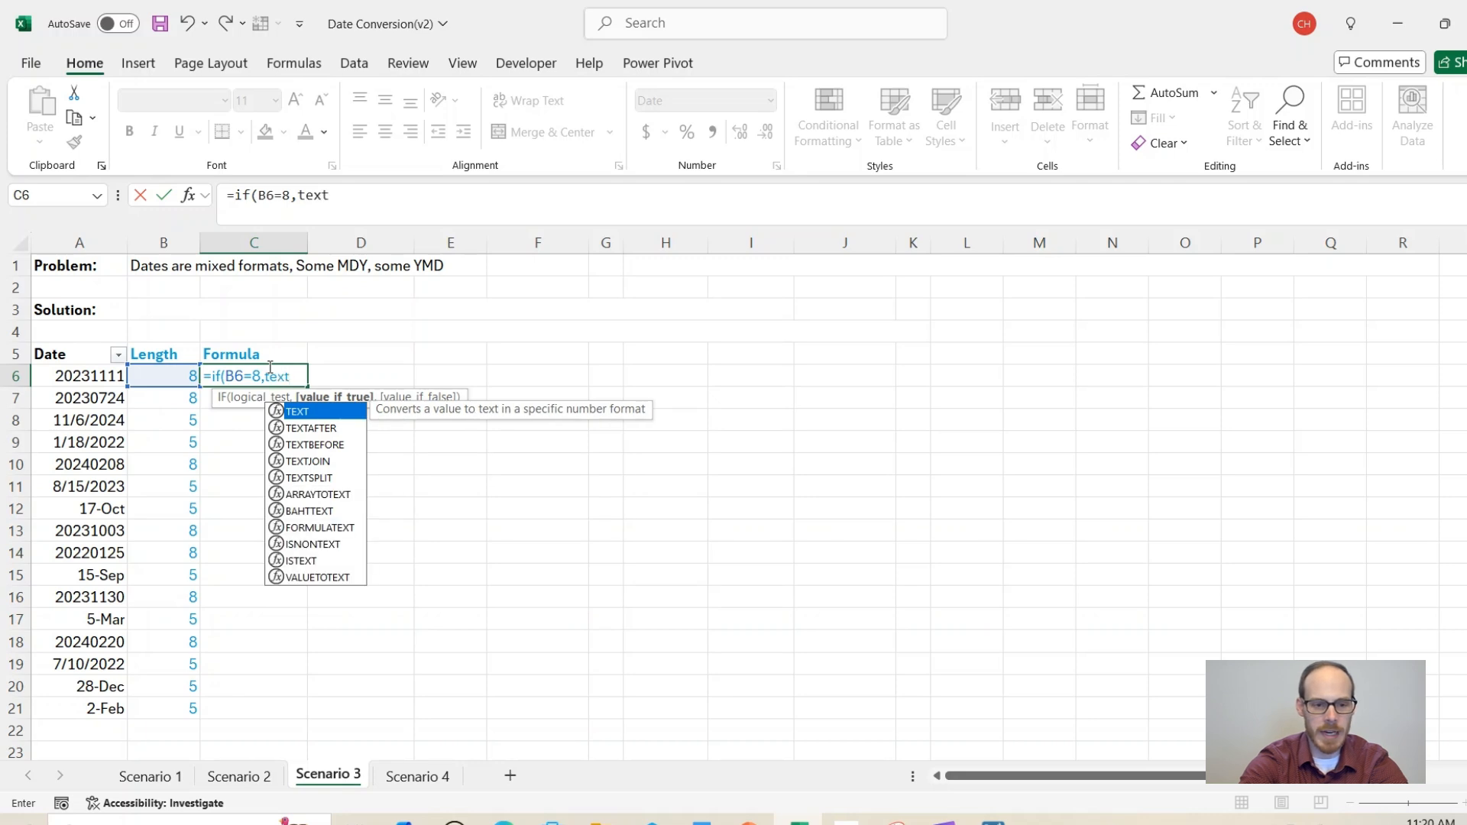
pyautogui.write('(')
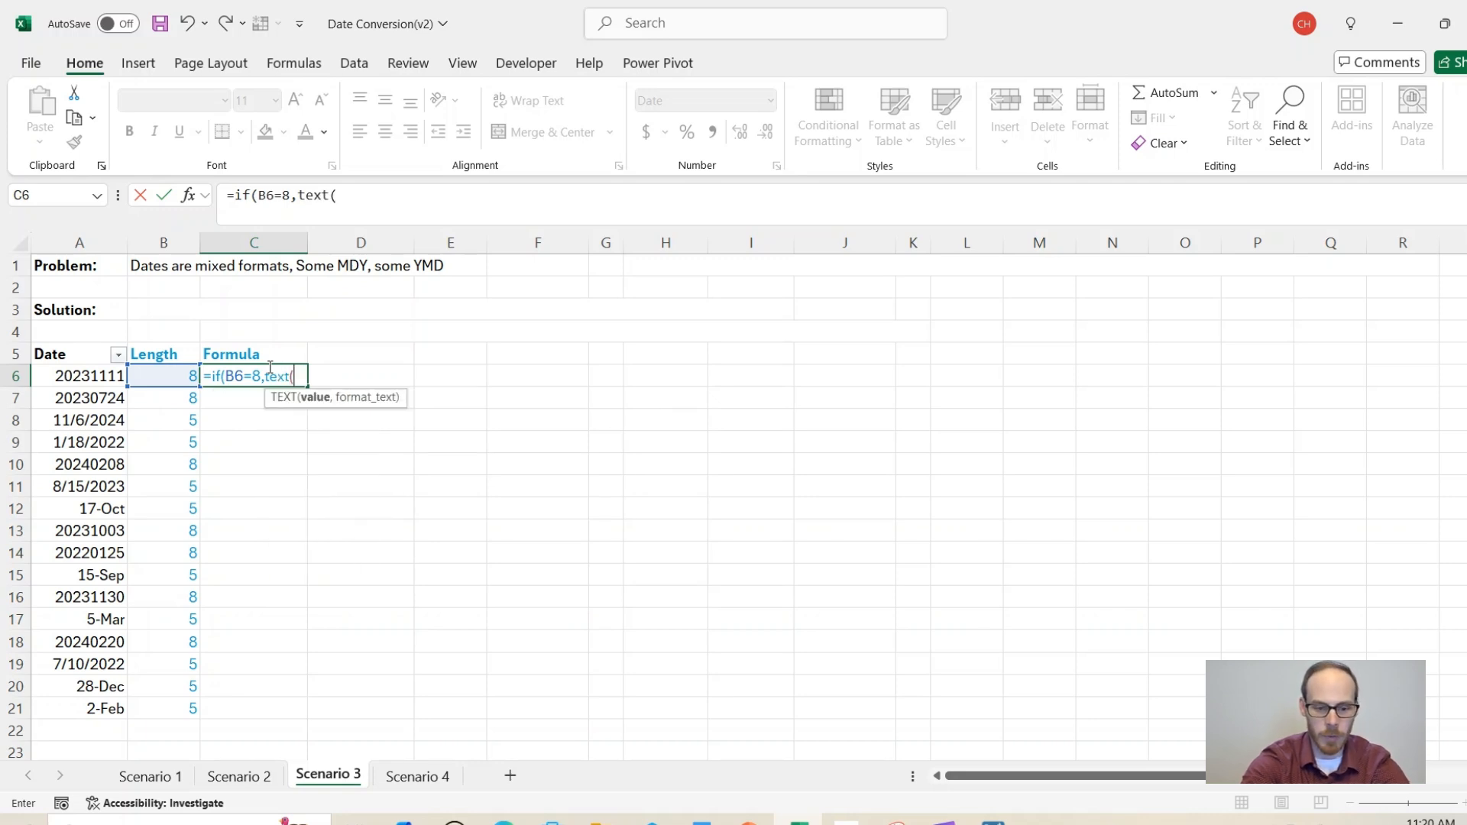
pyautogui.write('date')
pyautogui.write('(')
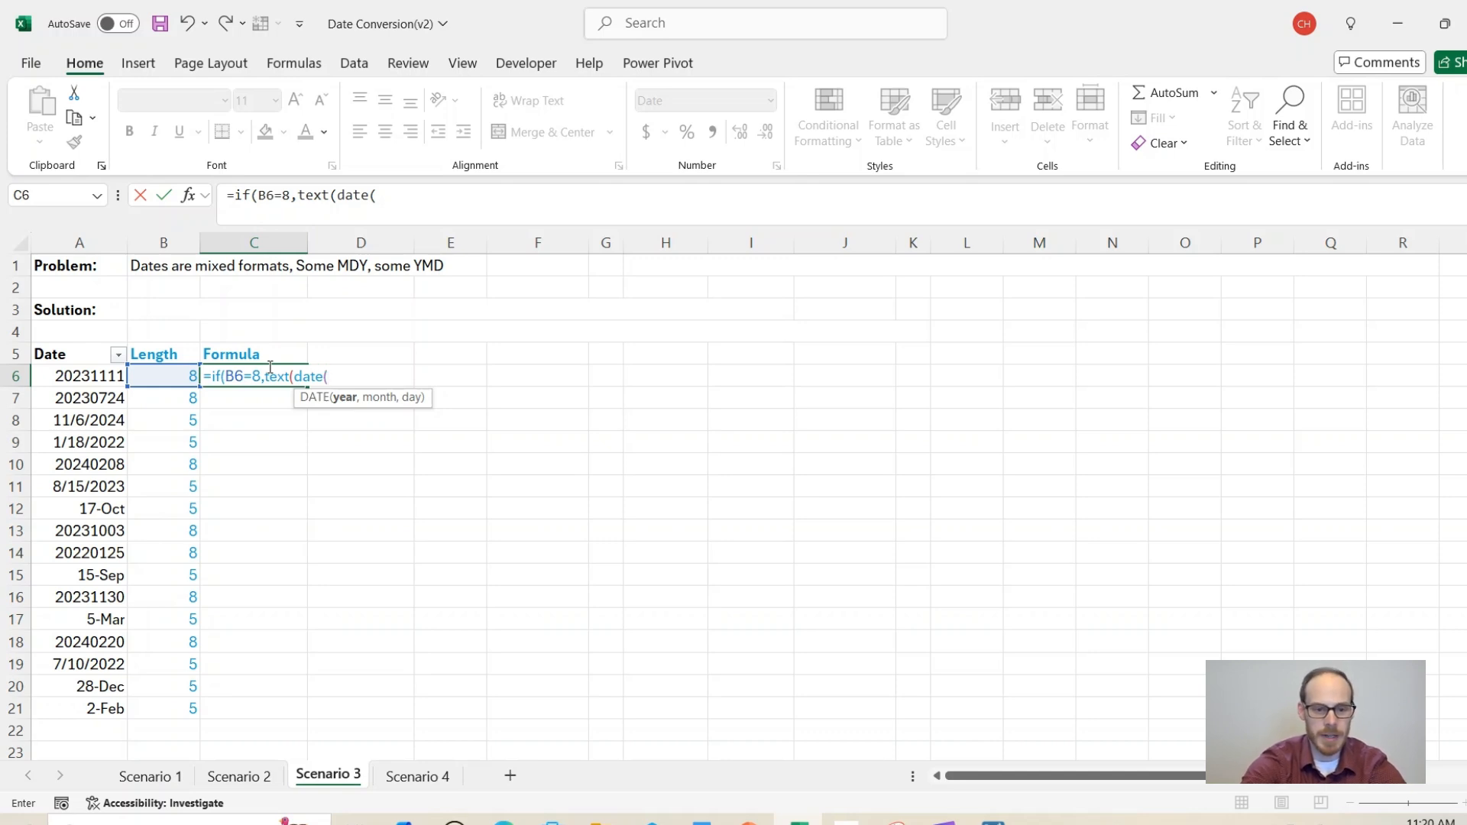
pyautogui.write('left(')
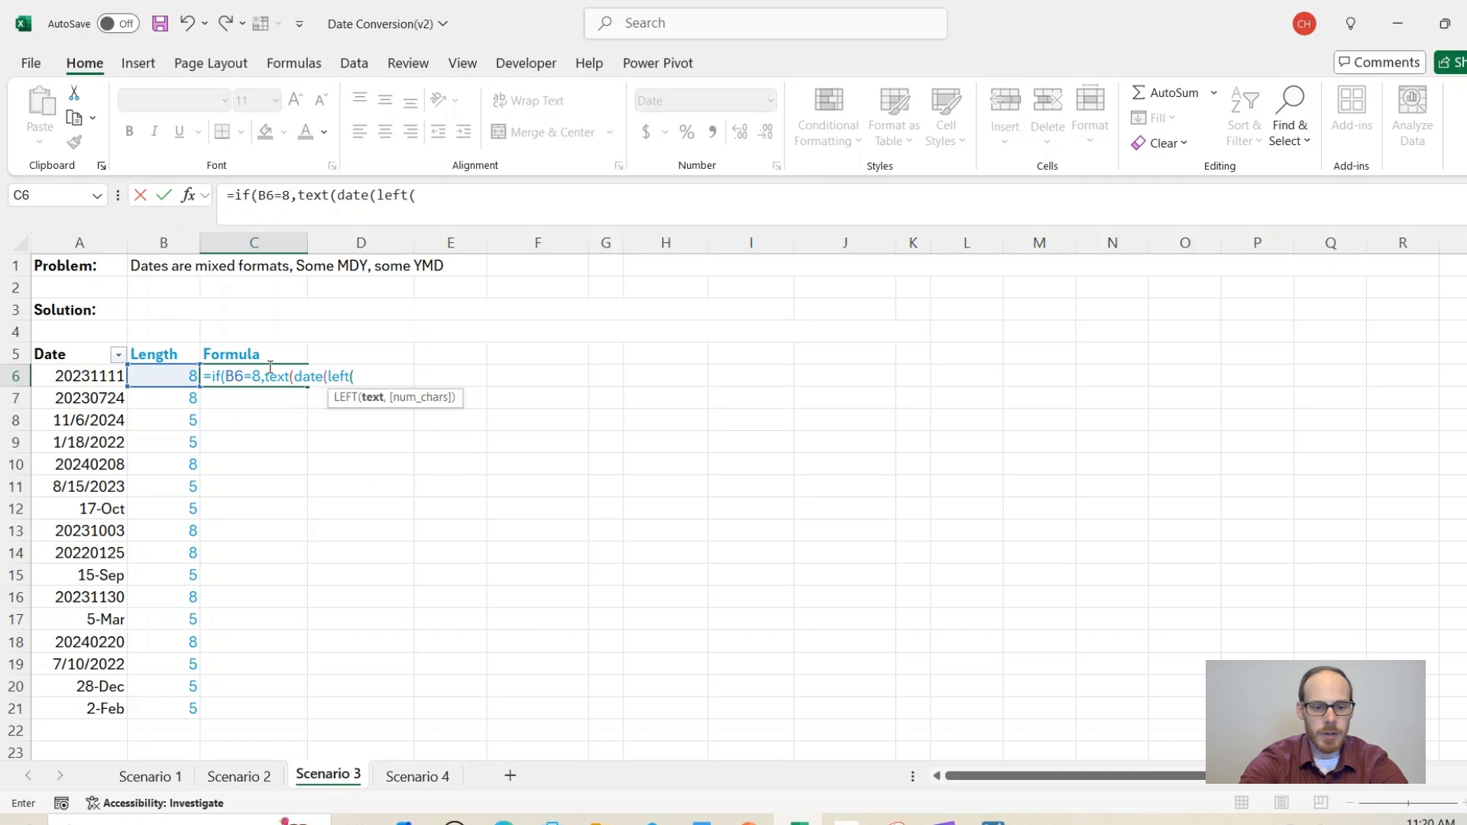
pyautogui.press('Left')
pyautogui.press('Left')
pyautogui.write(',4),mid(')
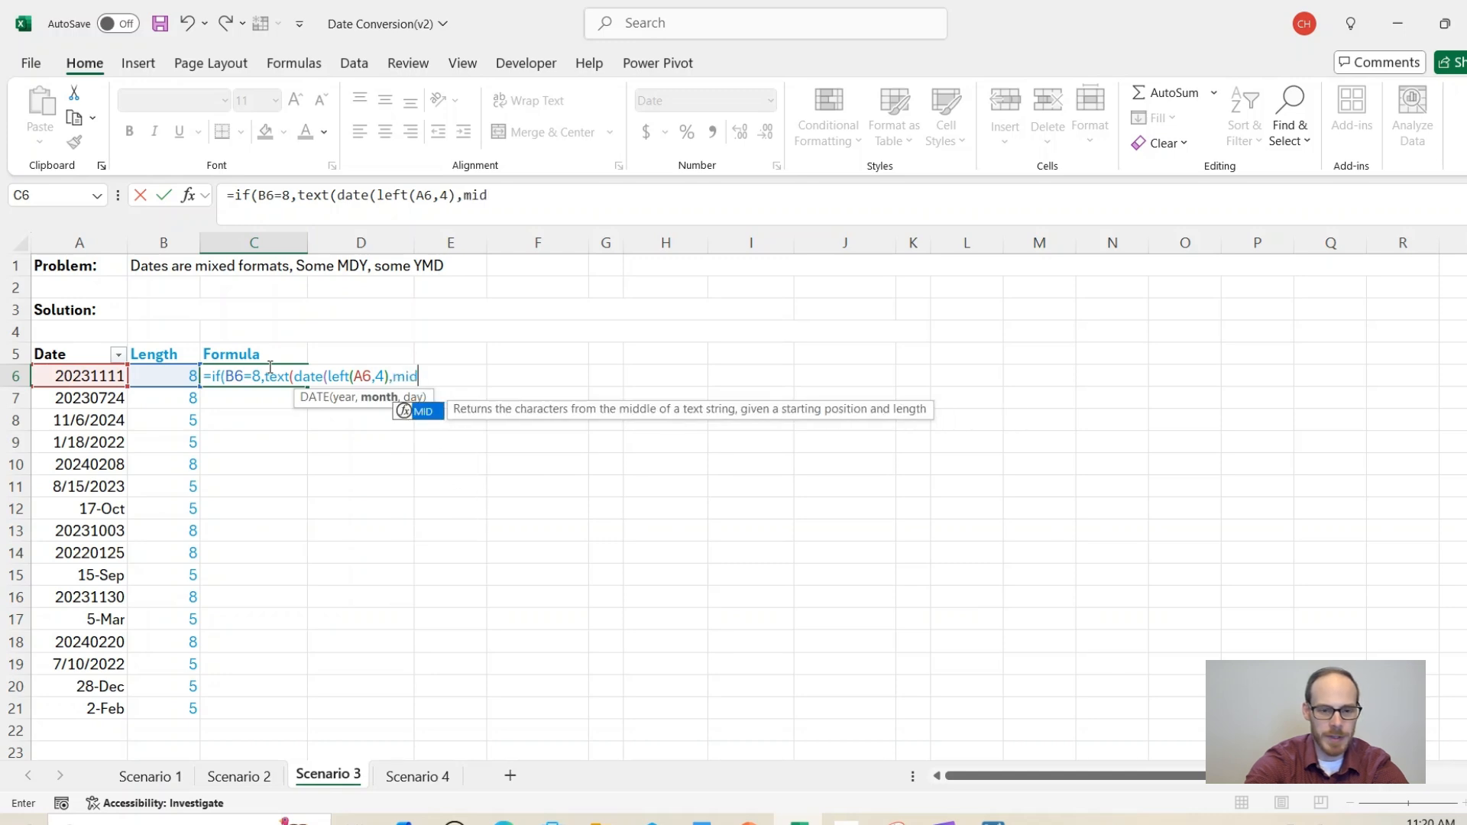
pyautogui.press('Left')
pyautogui.press('Left')
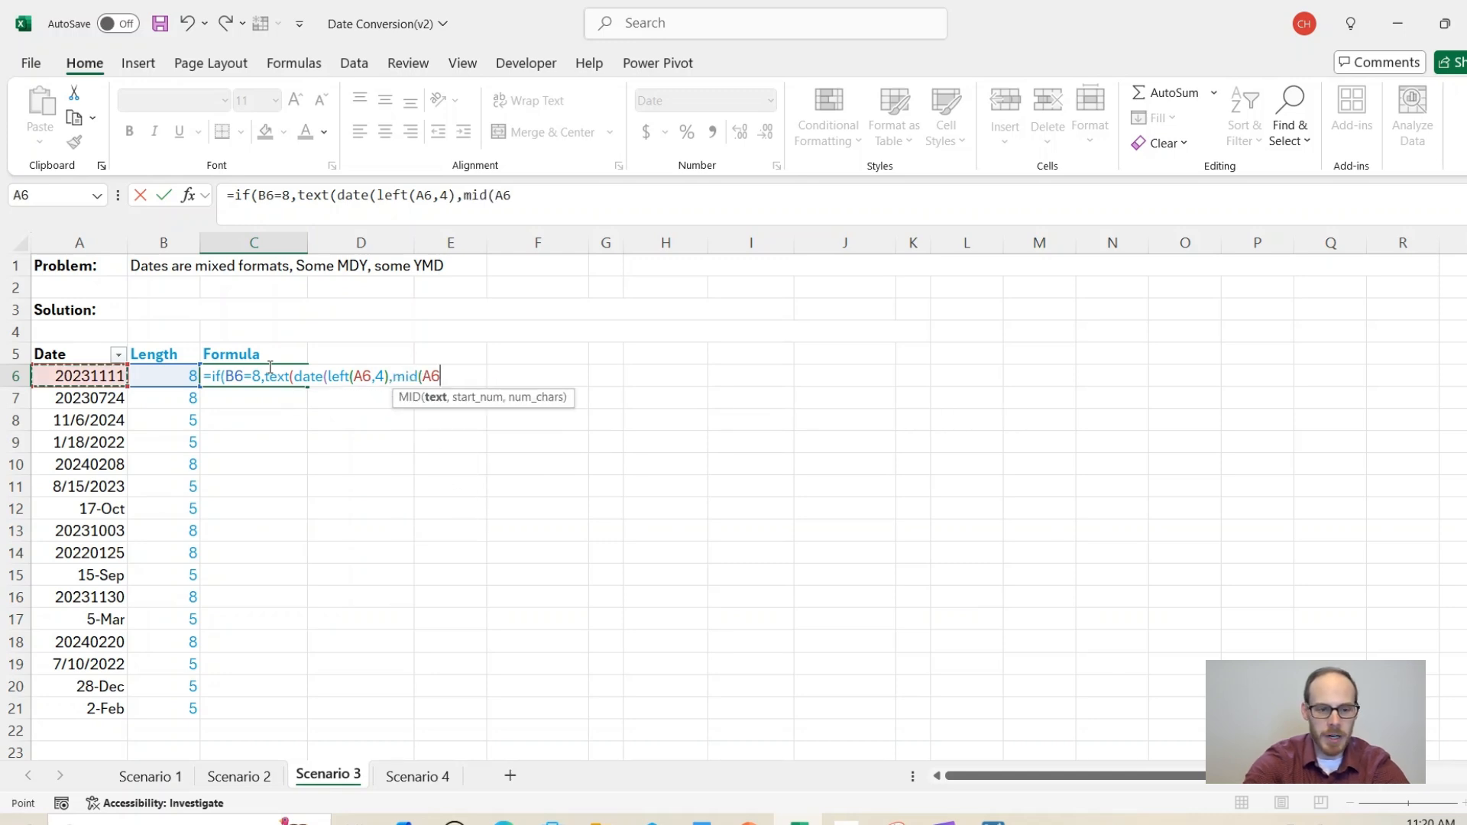
pyautogui.write(',5')
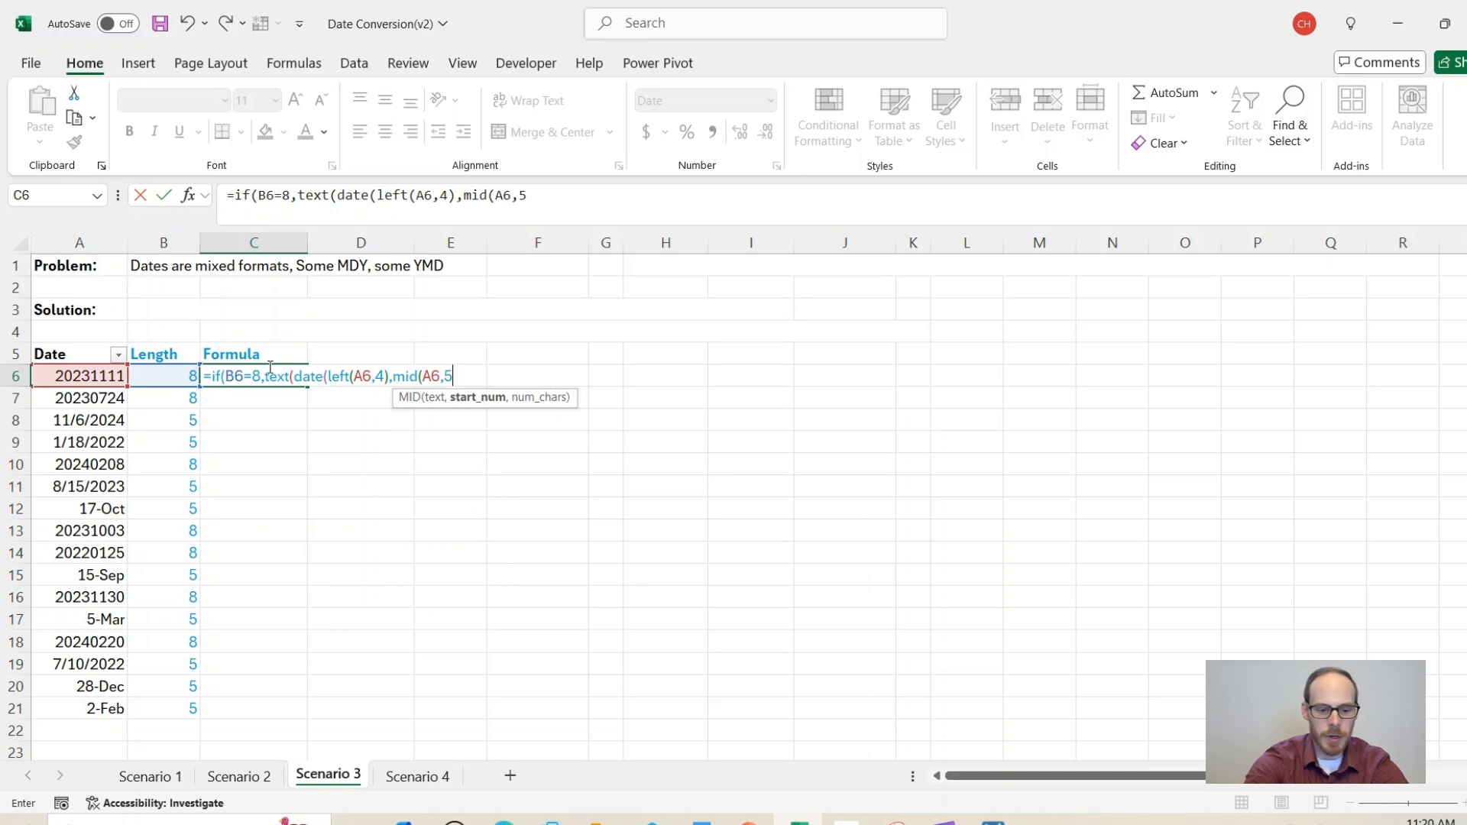
pyautogui.write(',2)')
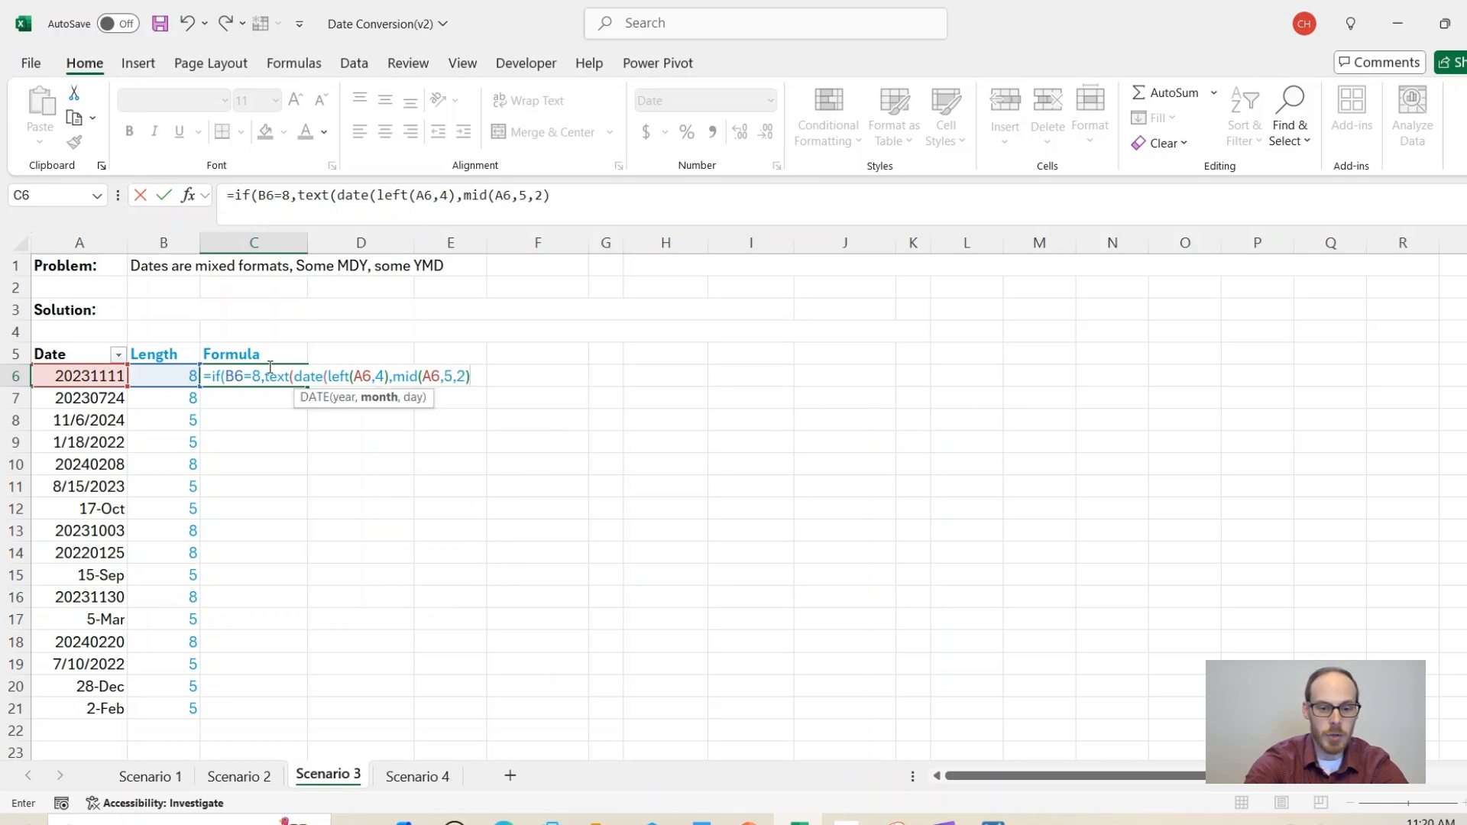
pyautogui.write(',')
pyautogui.write('right(')
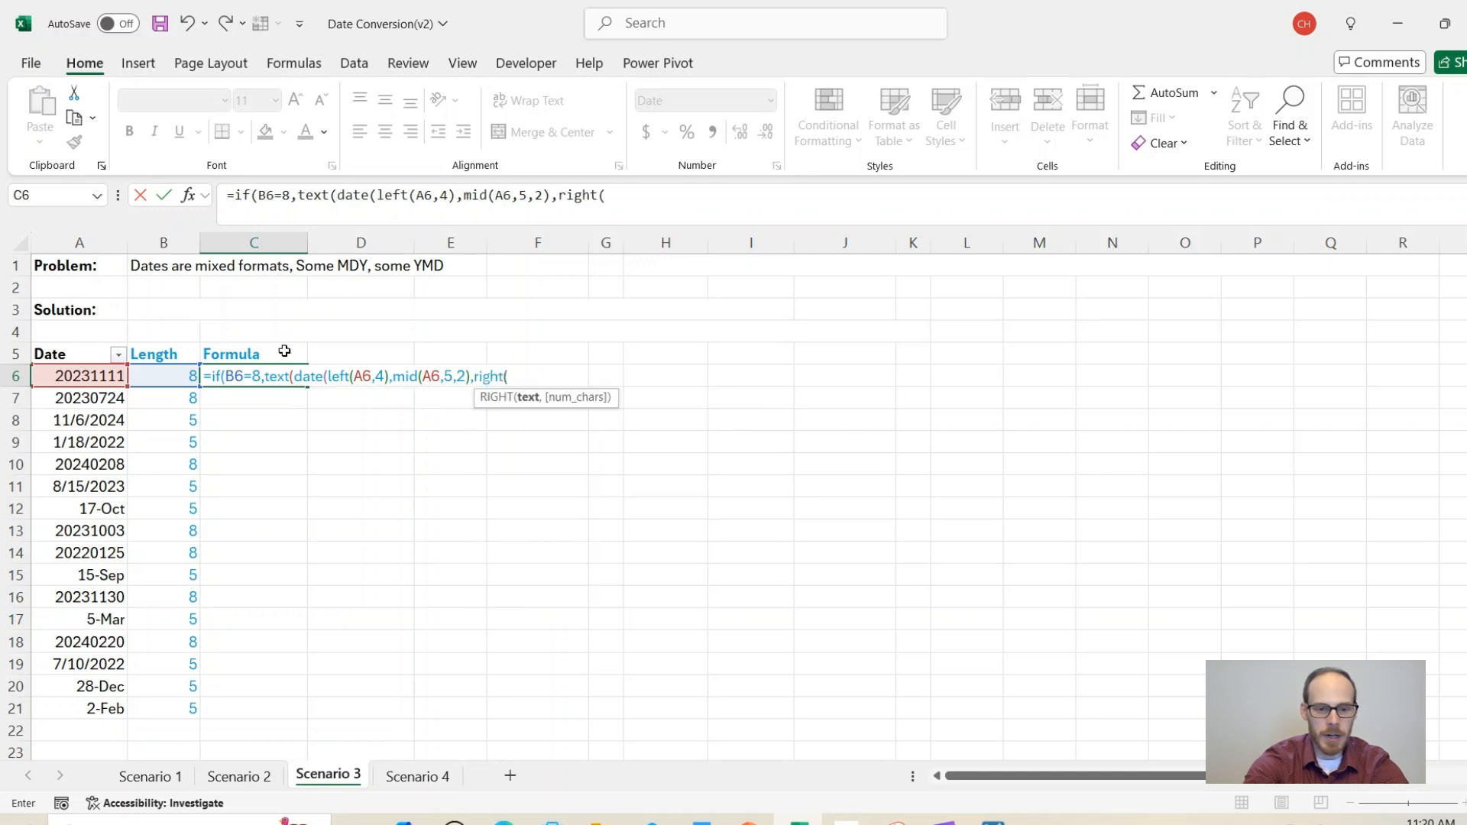
pyautogui.press('Left')
pyautogui.press('Left')
pyautogui.write(',2)')
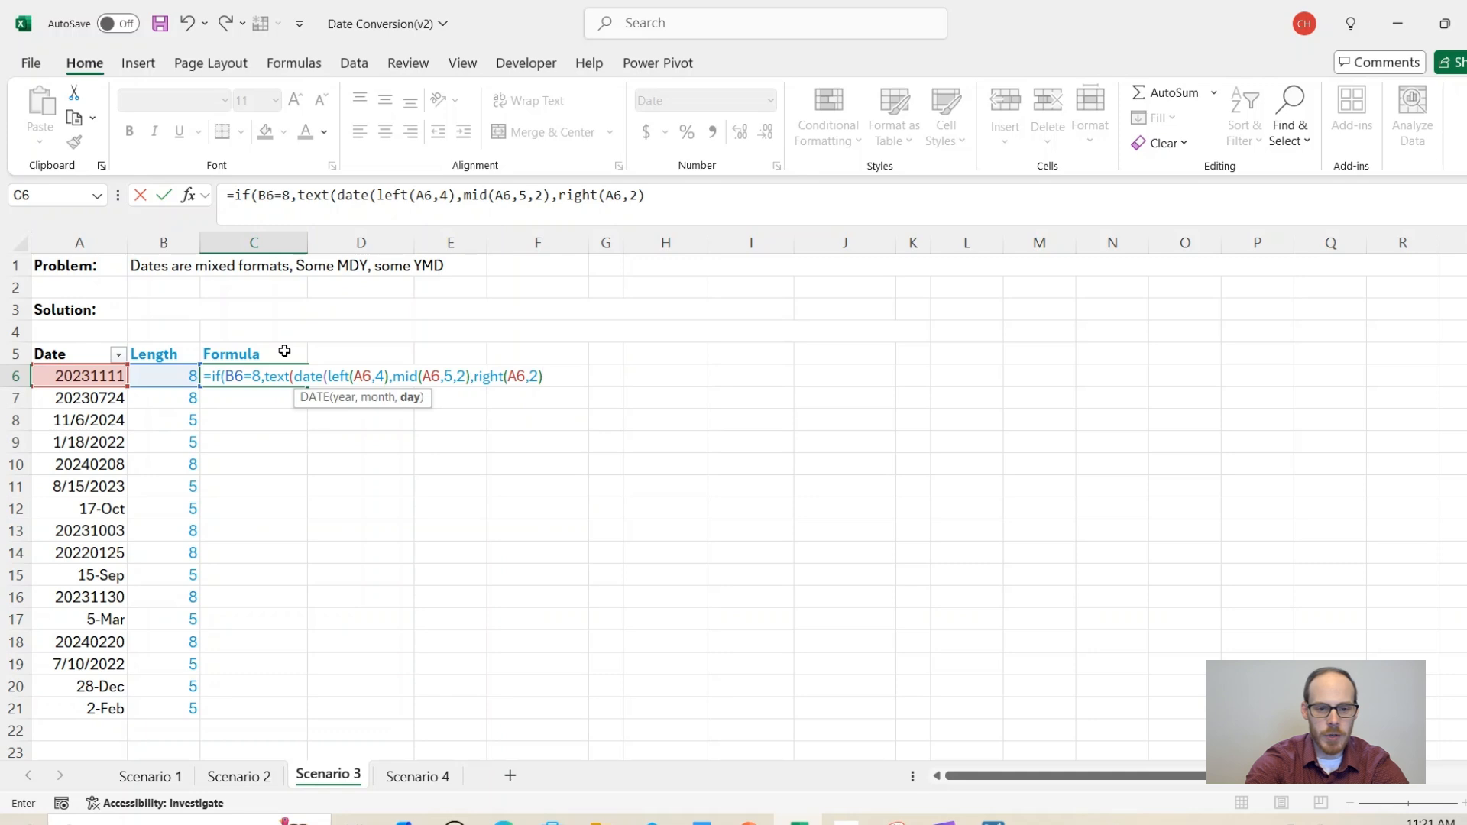
pyautogui.write('),')
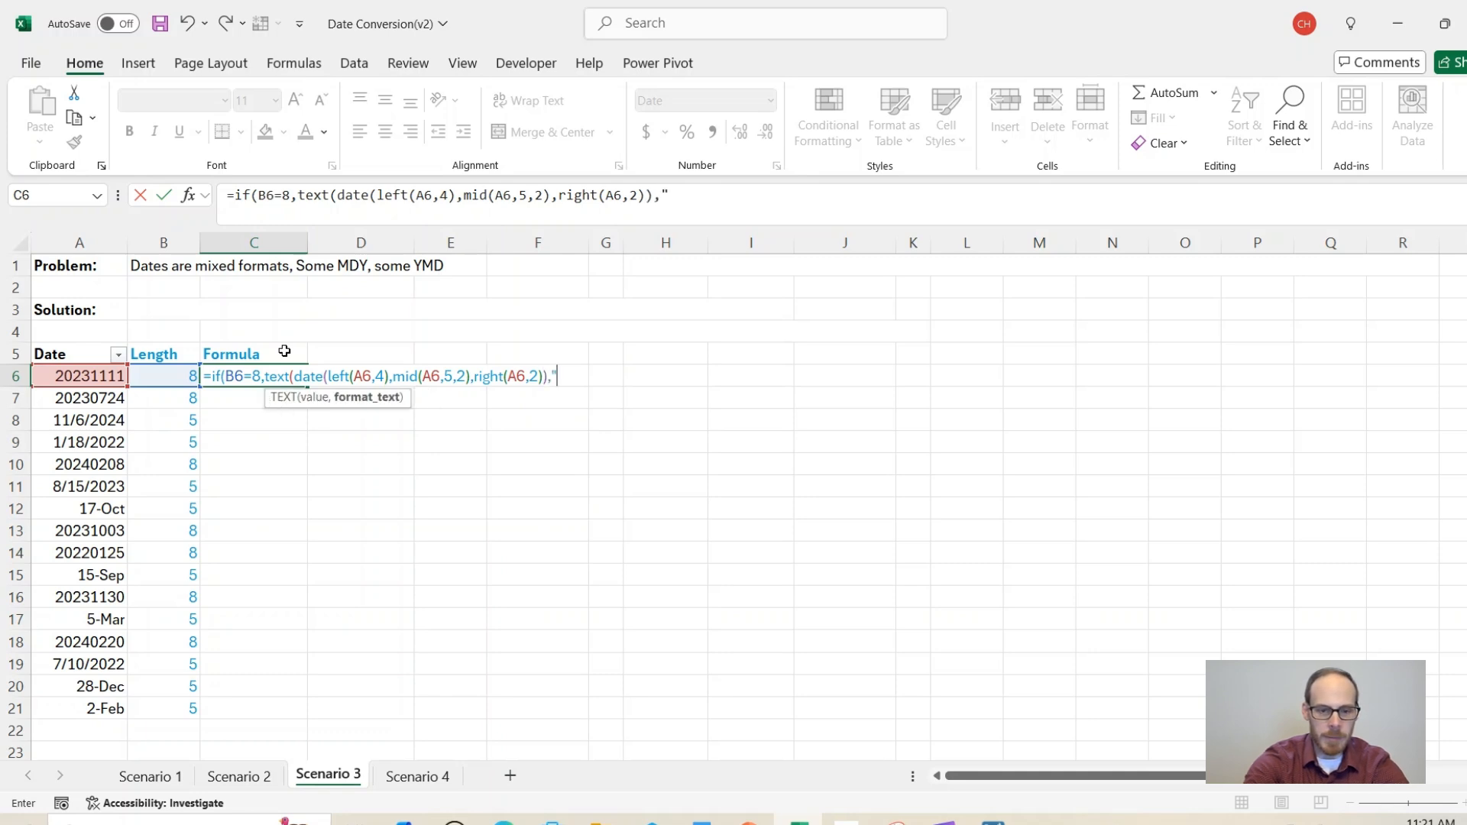
pyautogui.write('"mm/dd/yyyy")')
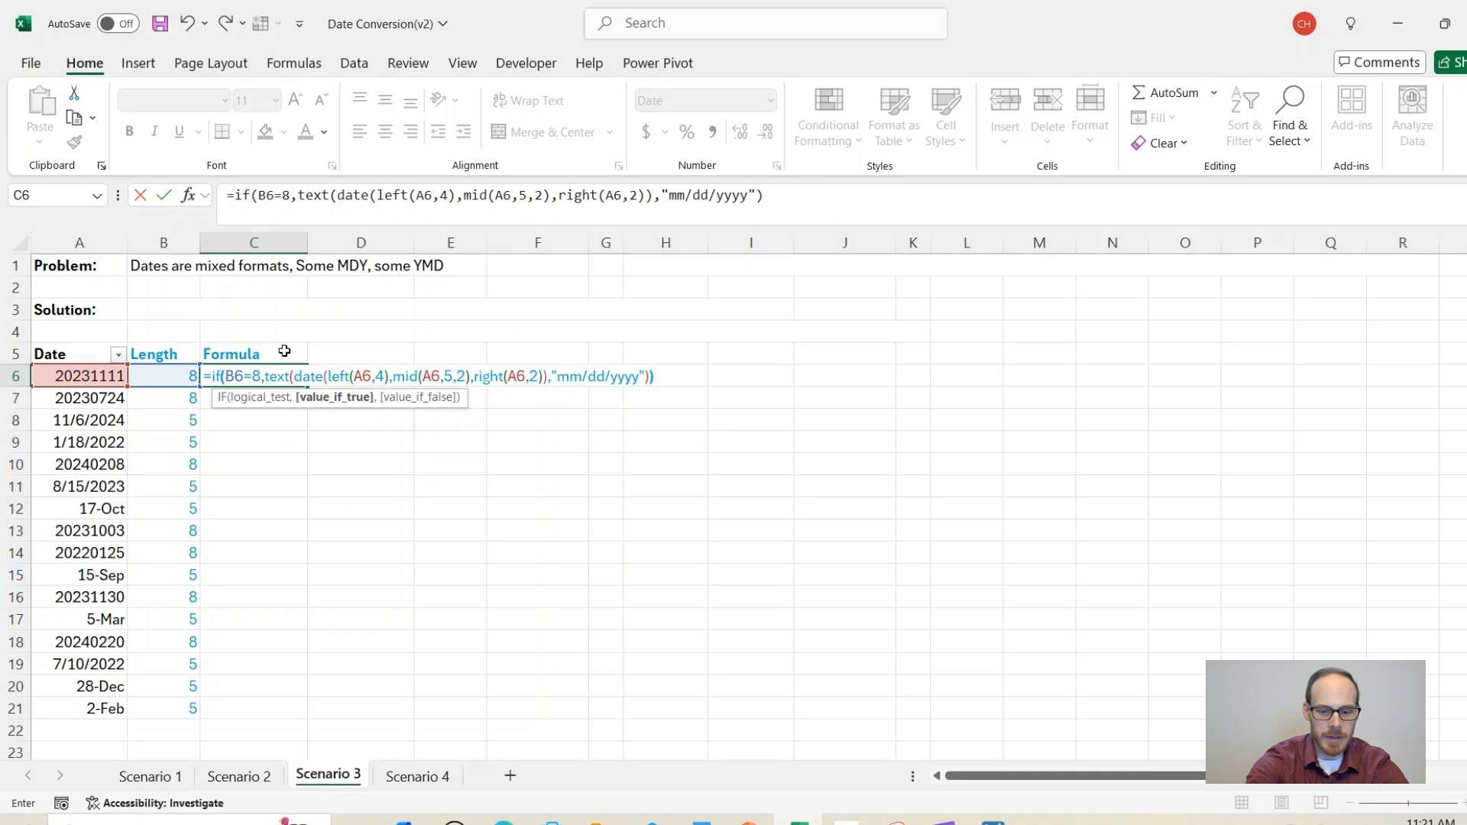
pyautogui.press('Return')
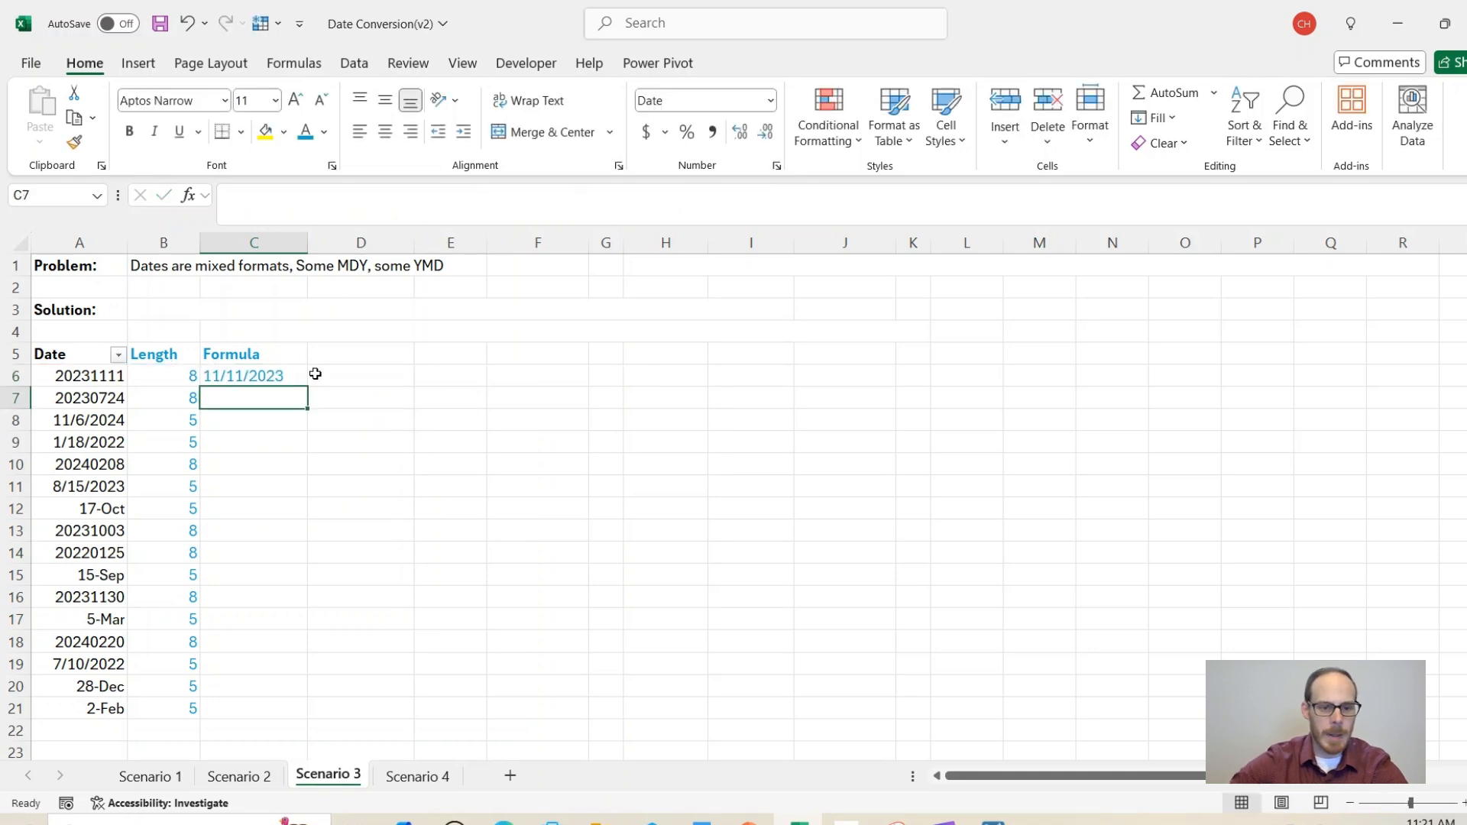
pyautogui.click(289, 377)
# Step: Fill the C6 conversion formula down to C21 and compare the 8-digit date rows
pyautogui.moveTo(305, 386); pyautogui.dragTo(298, 716)
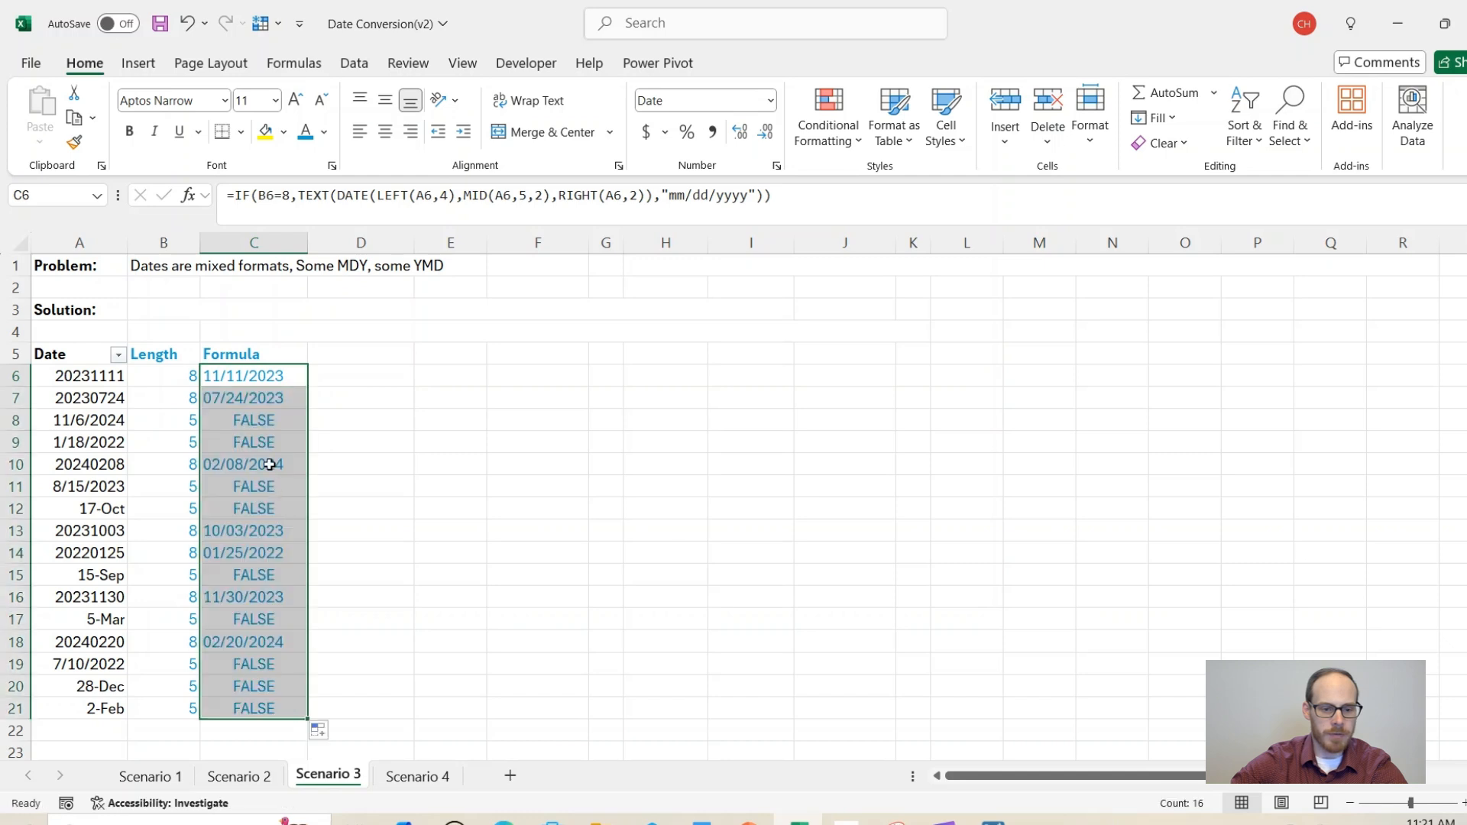
pyautogui.click(209, 379)
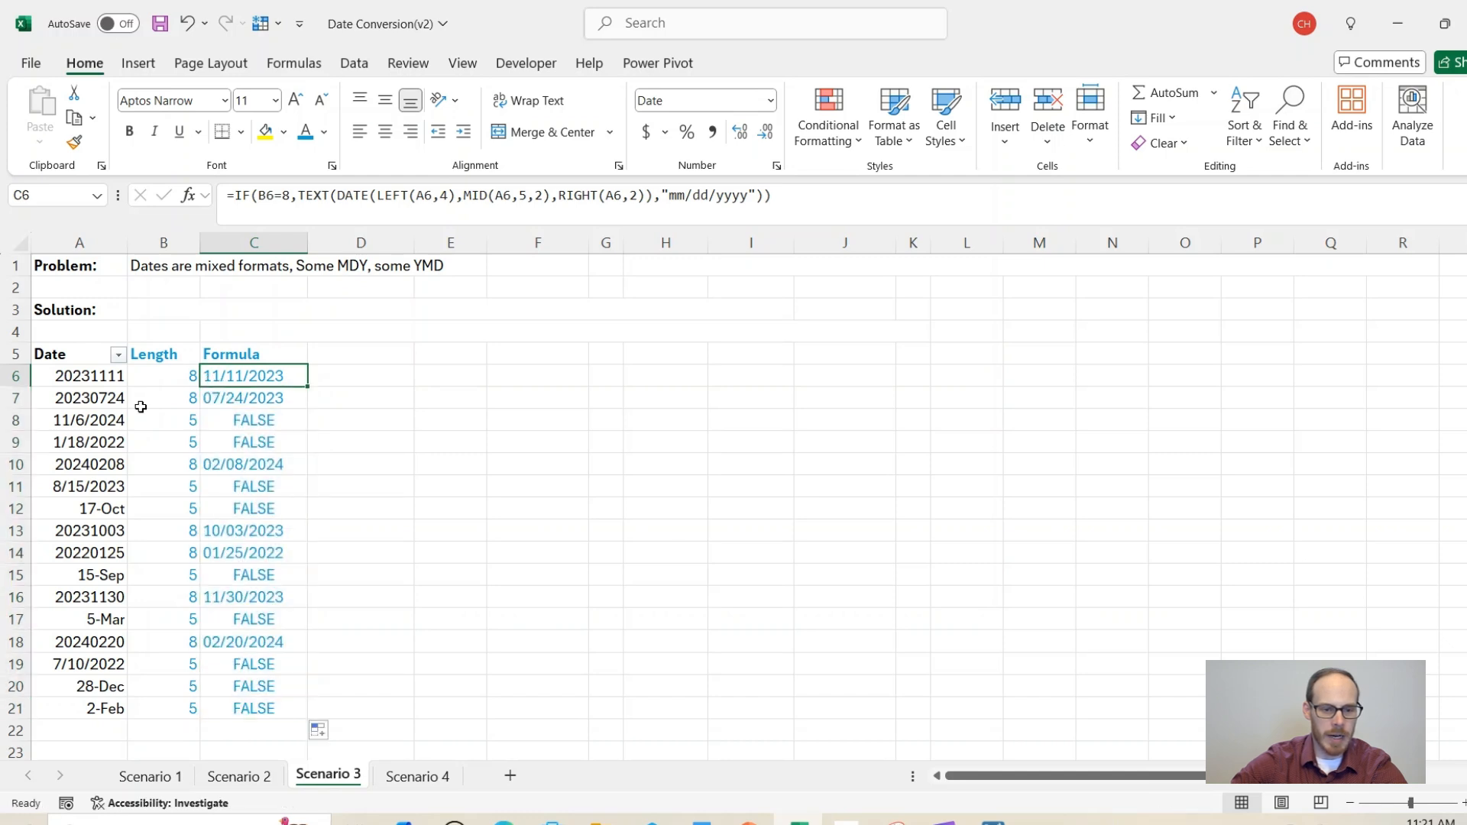
pyautogui.moveTo(95, 370); pyautogui.dragTo(206, 399)
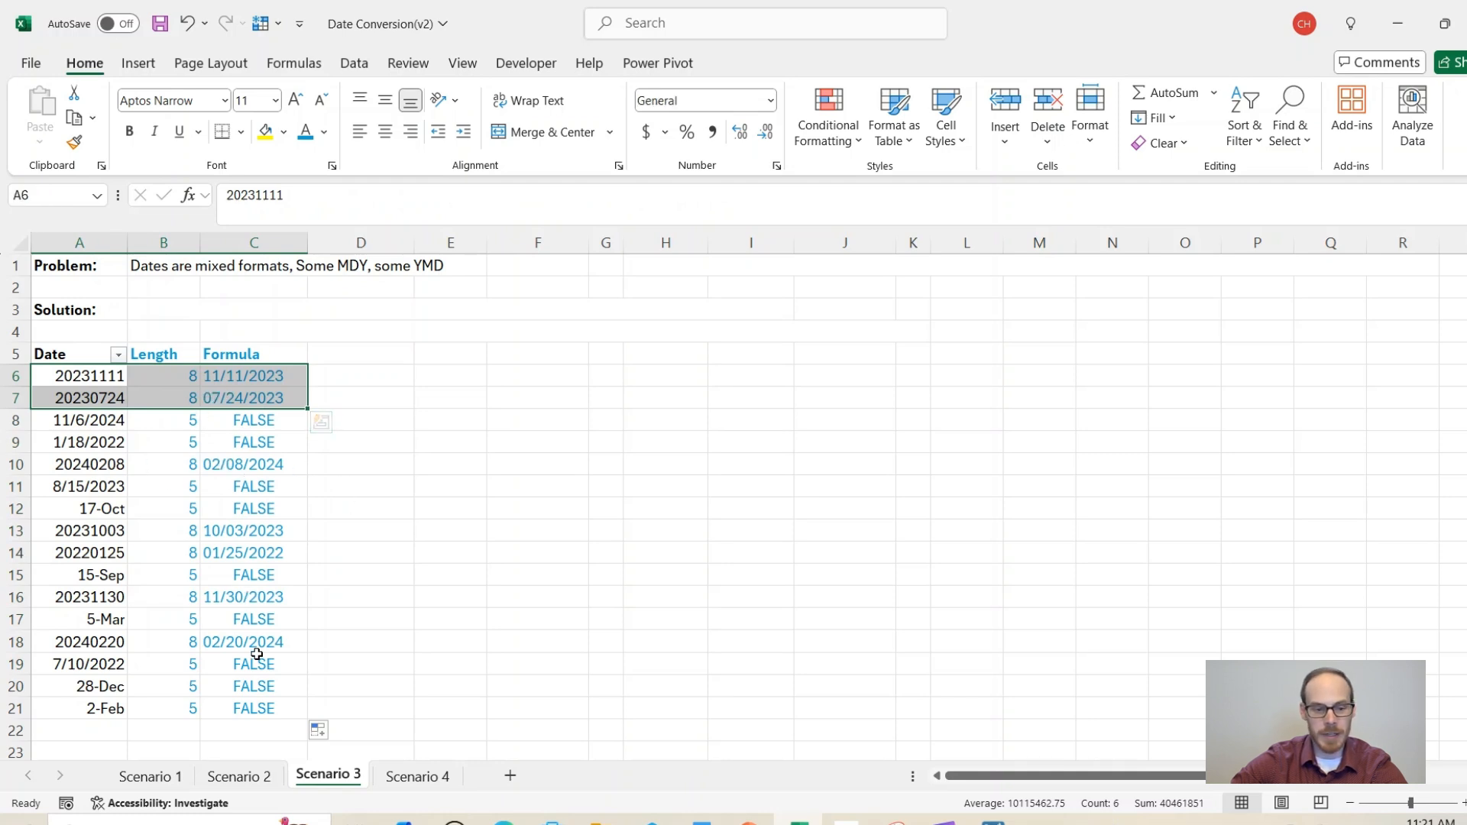
pyautogui.click(262, 373)
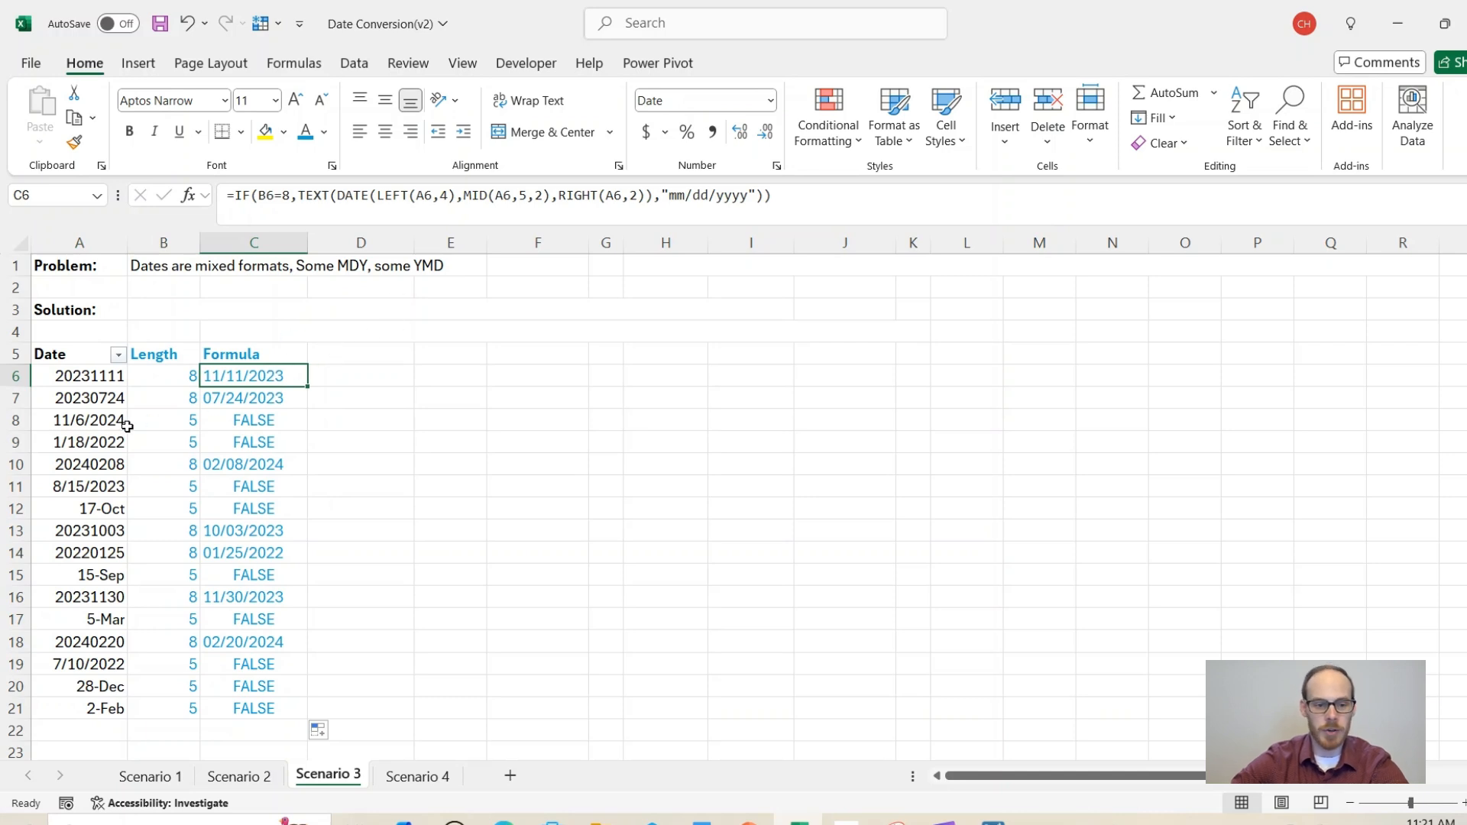
# Step: Check the slash-format and 17-Oct rows returning FALSE, then begin editing C6
pyautogui.moveTo(94, 417); pyautogui.dragTo(112, 441)
pyautogui.click(110, 508)
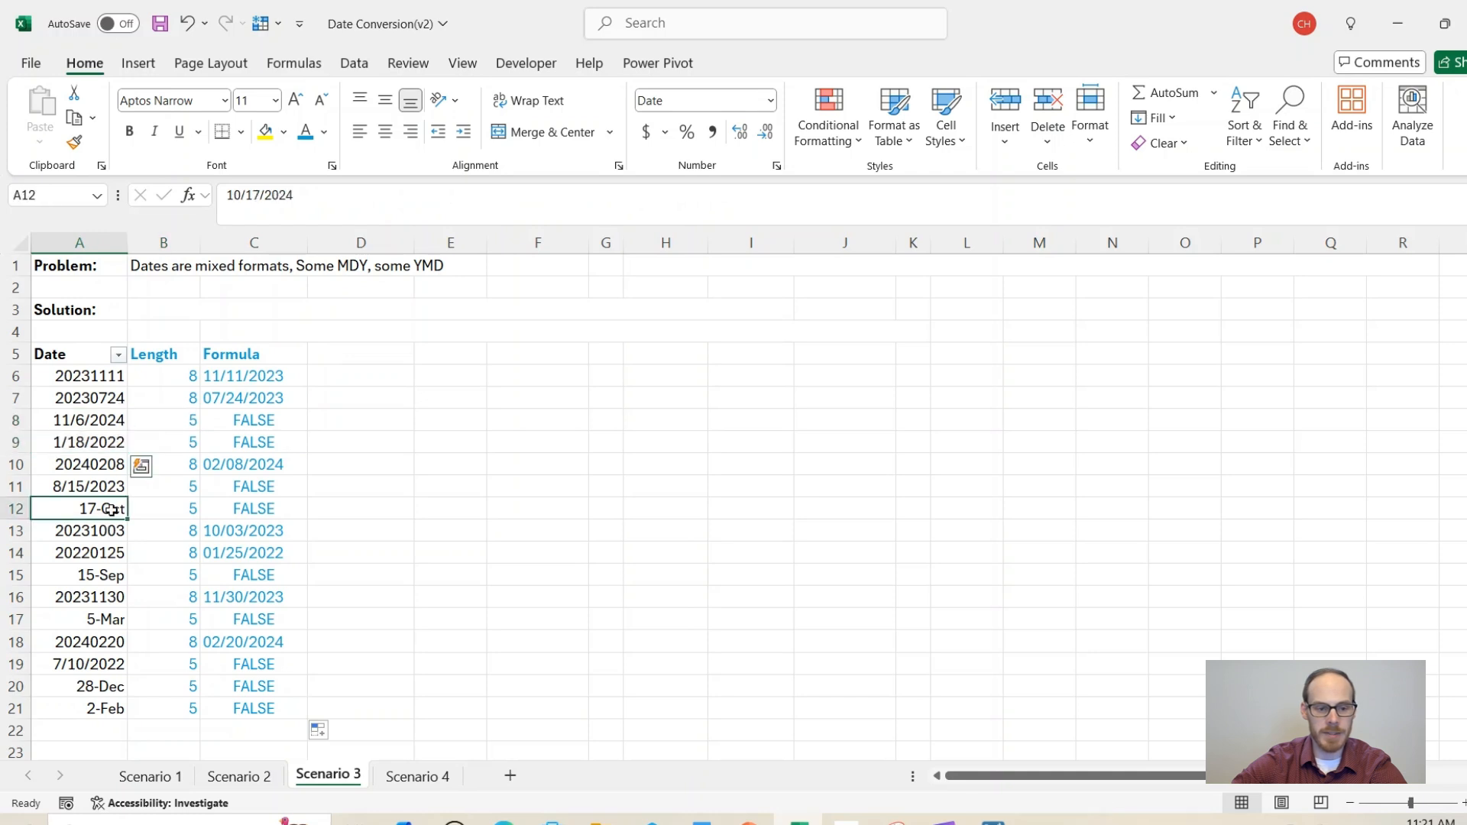
pyautogui.click(253, 376)
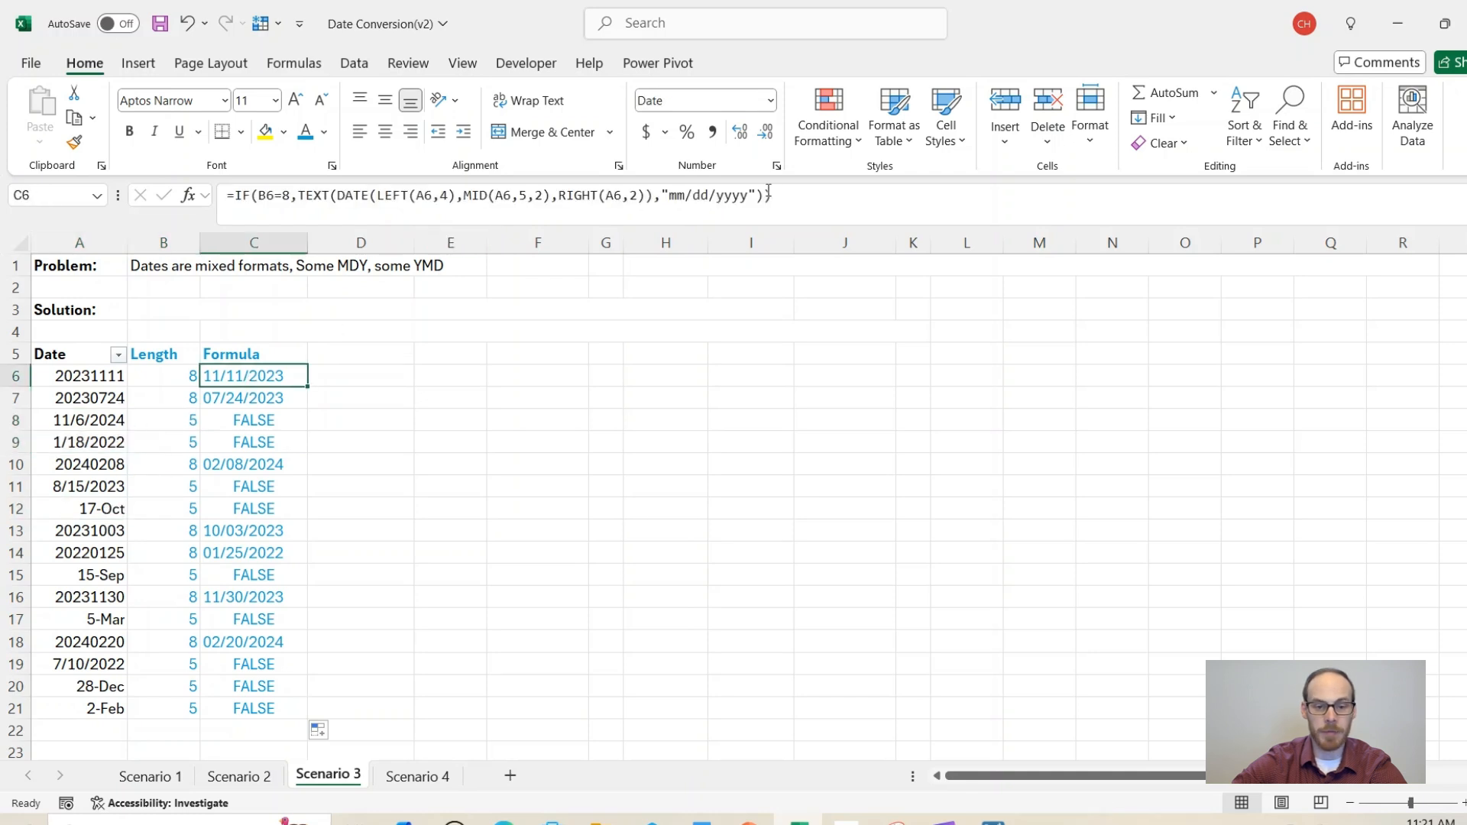
pyautogui.click(798, 216)
# Step: Add a nested IF(B6=5,TEXT(A6,"mm/dd/yyyy")) branch to C6 and fill it down to row 21
pyautogui.write(',if(')
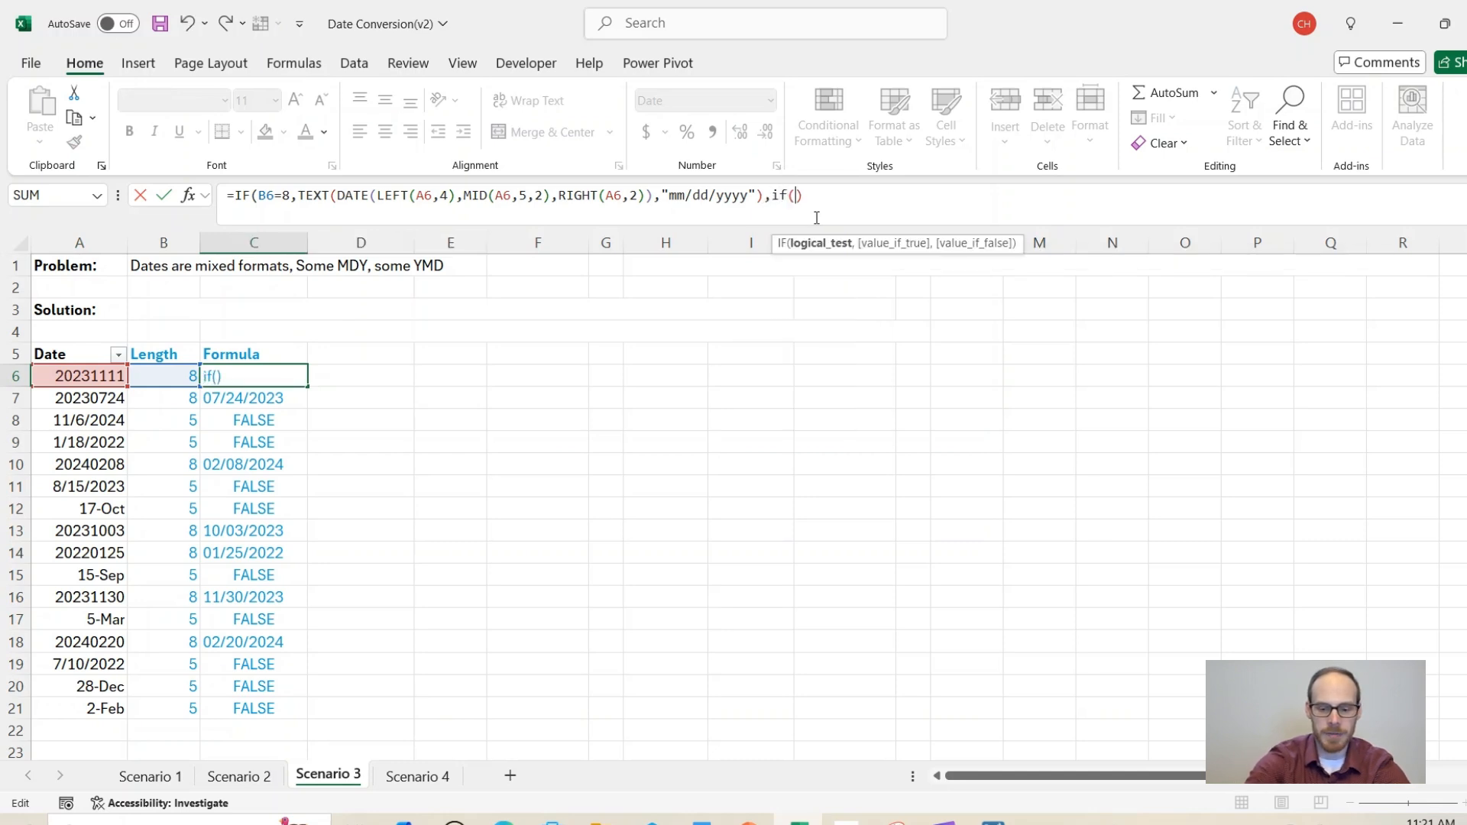
pyautogui.press('Left')
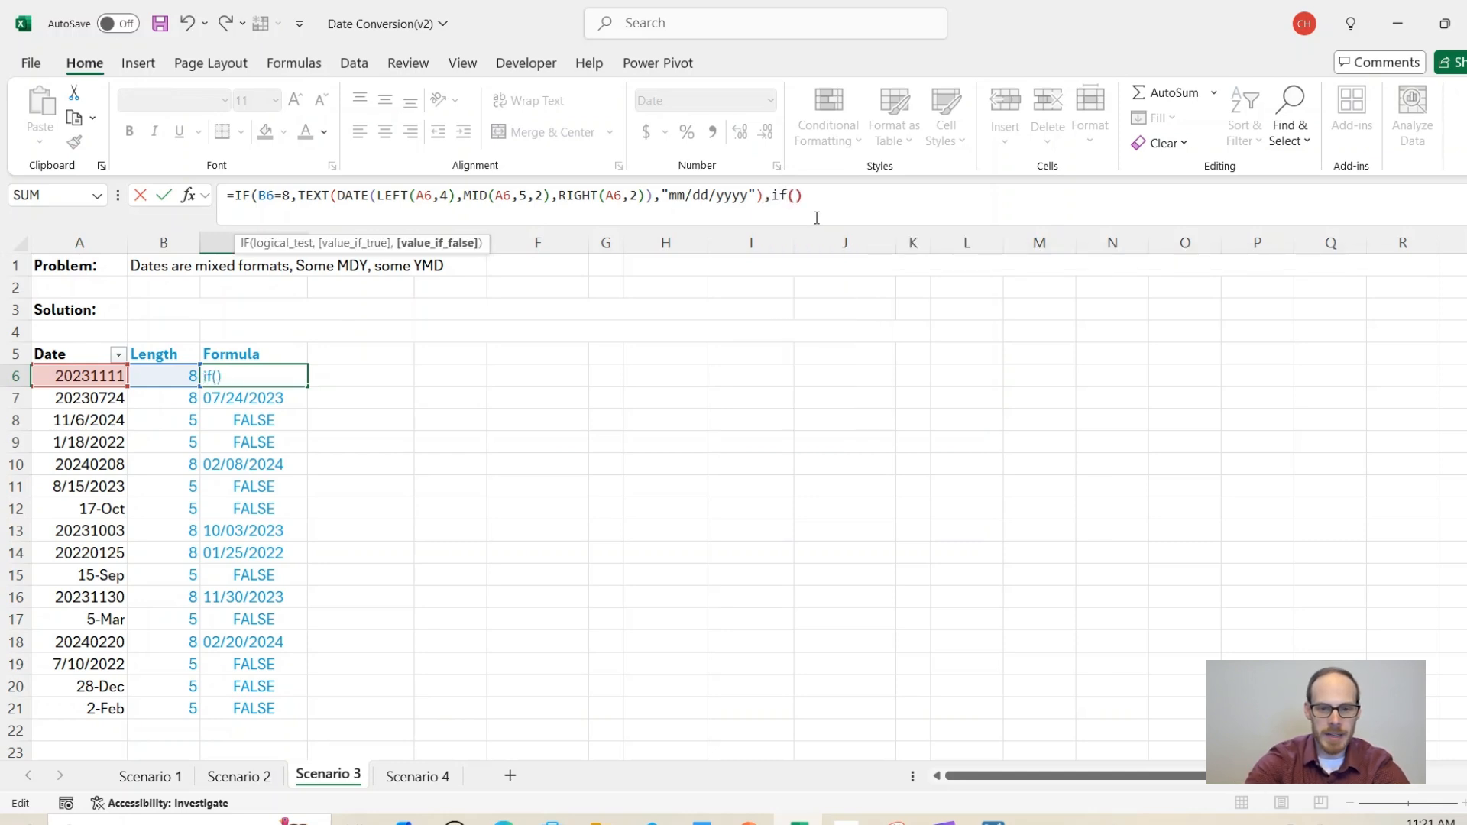
pyautogui.press('Right')
pyautogui.write('b6')
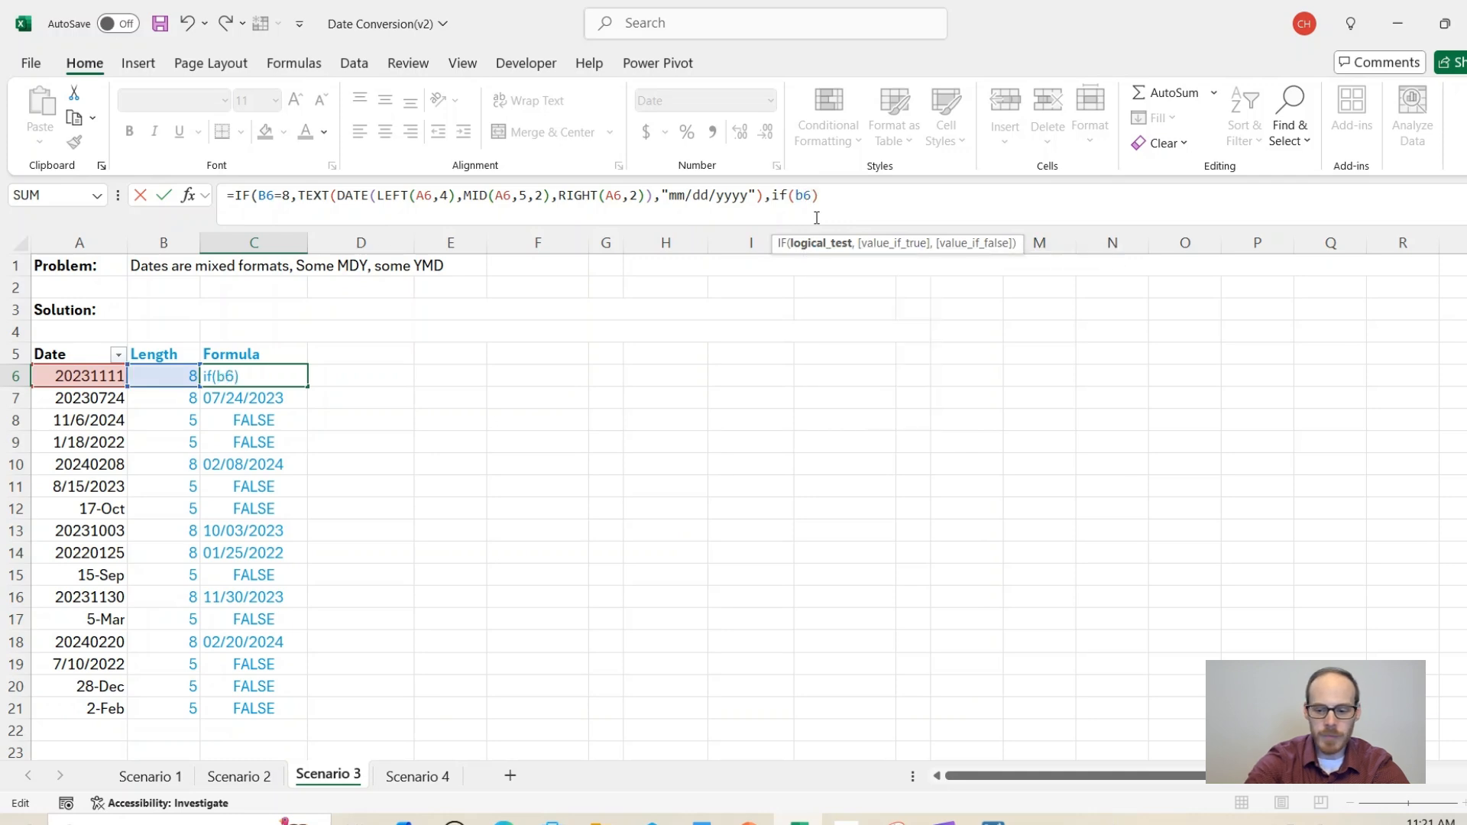
pyautogui.write('=5')
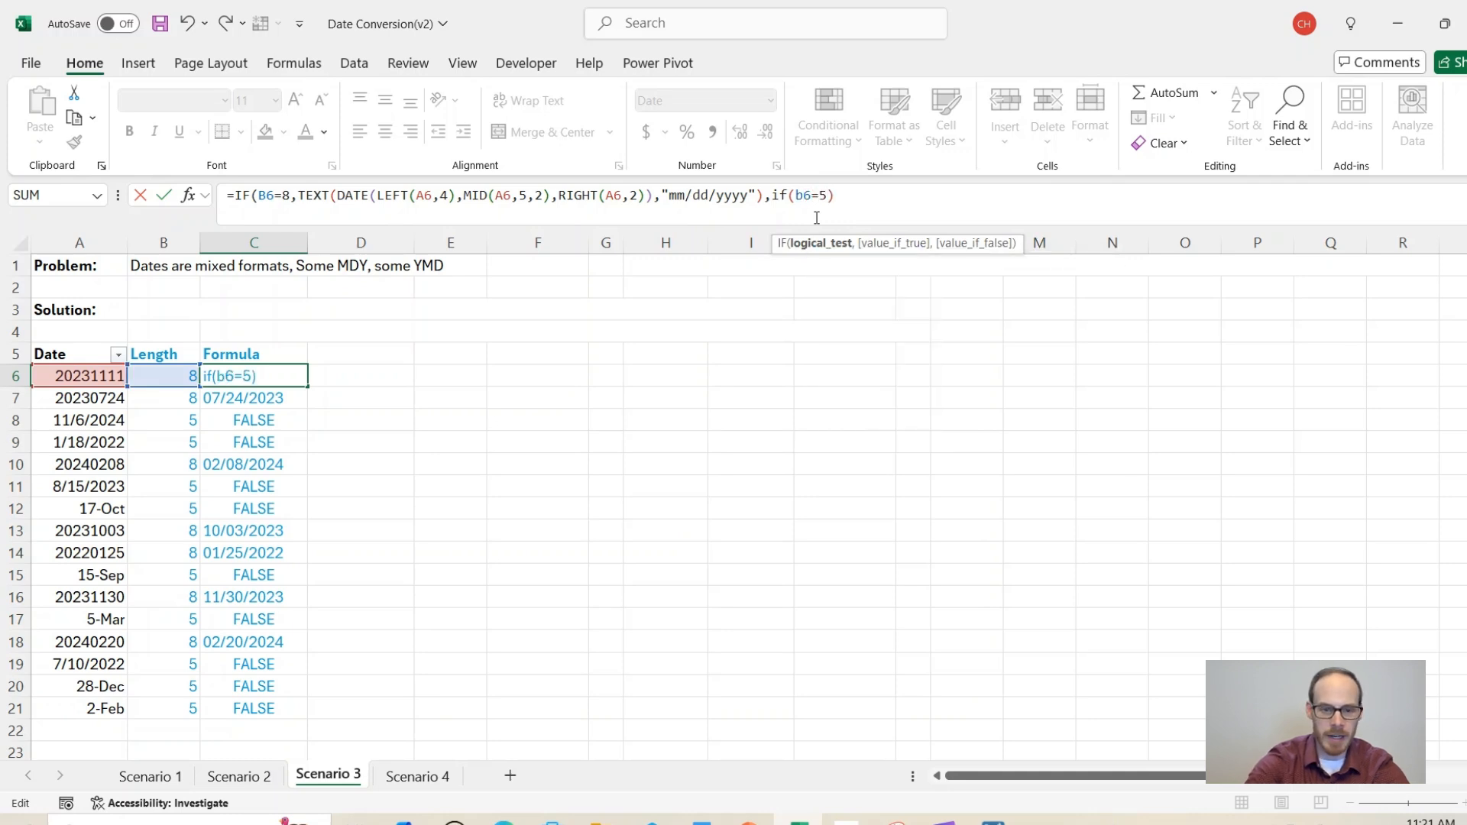
pyautogui.write(',')
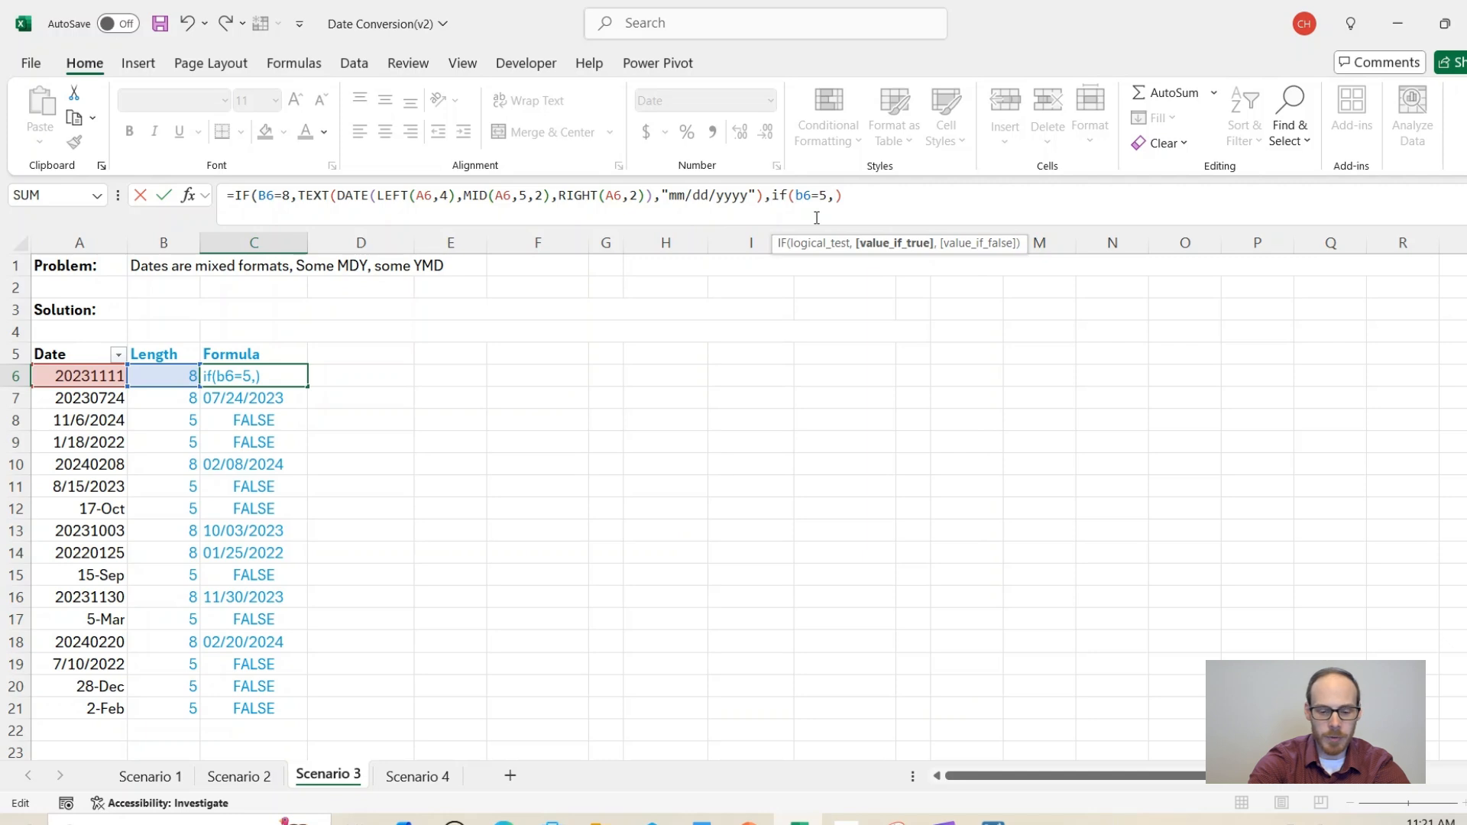
pyautogui.write('text(')
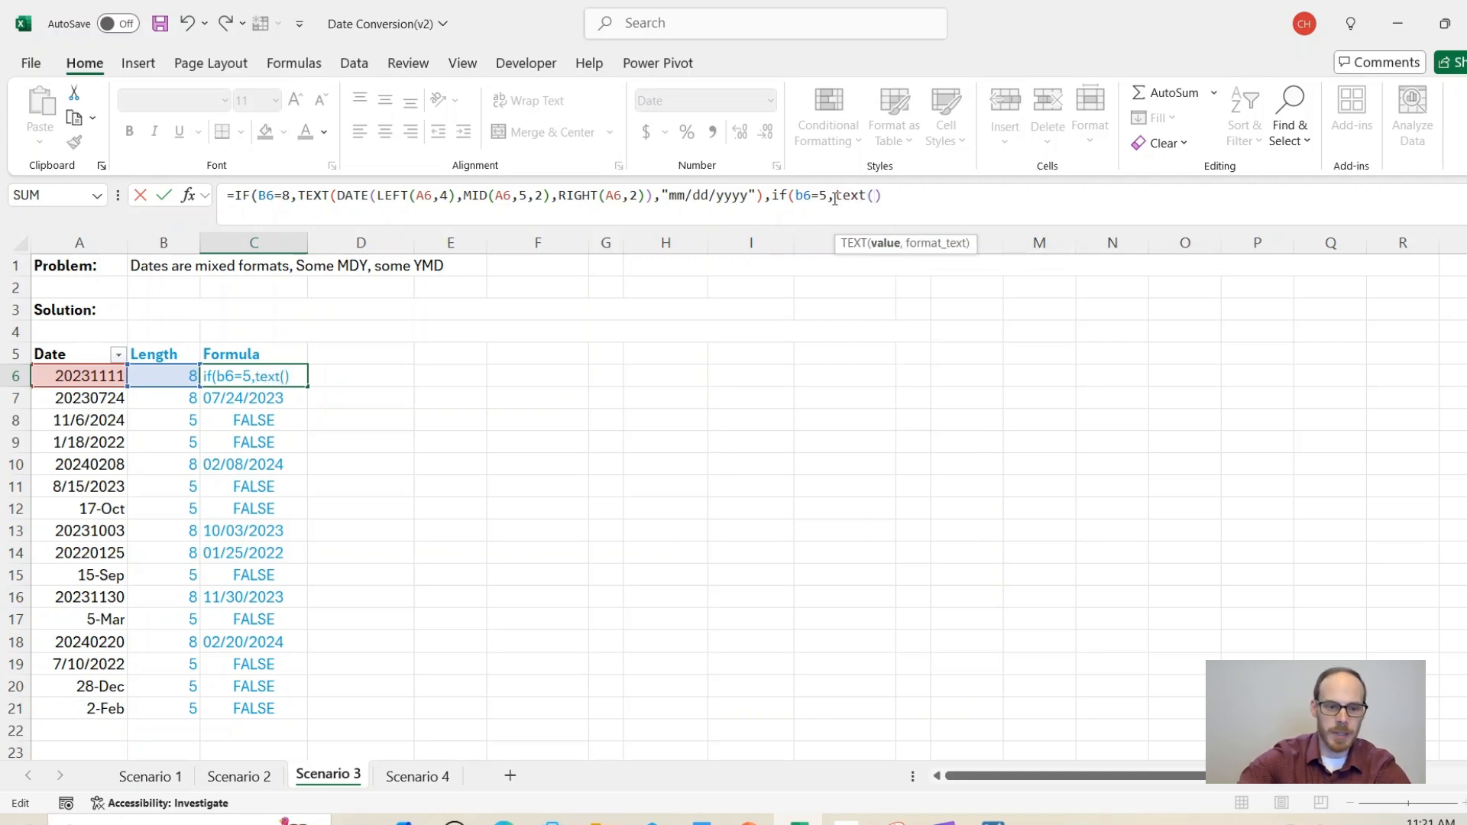
pyautogui.click(99, 378)
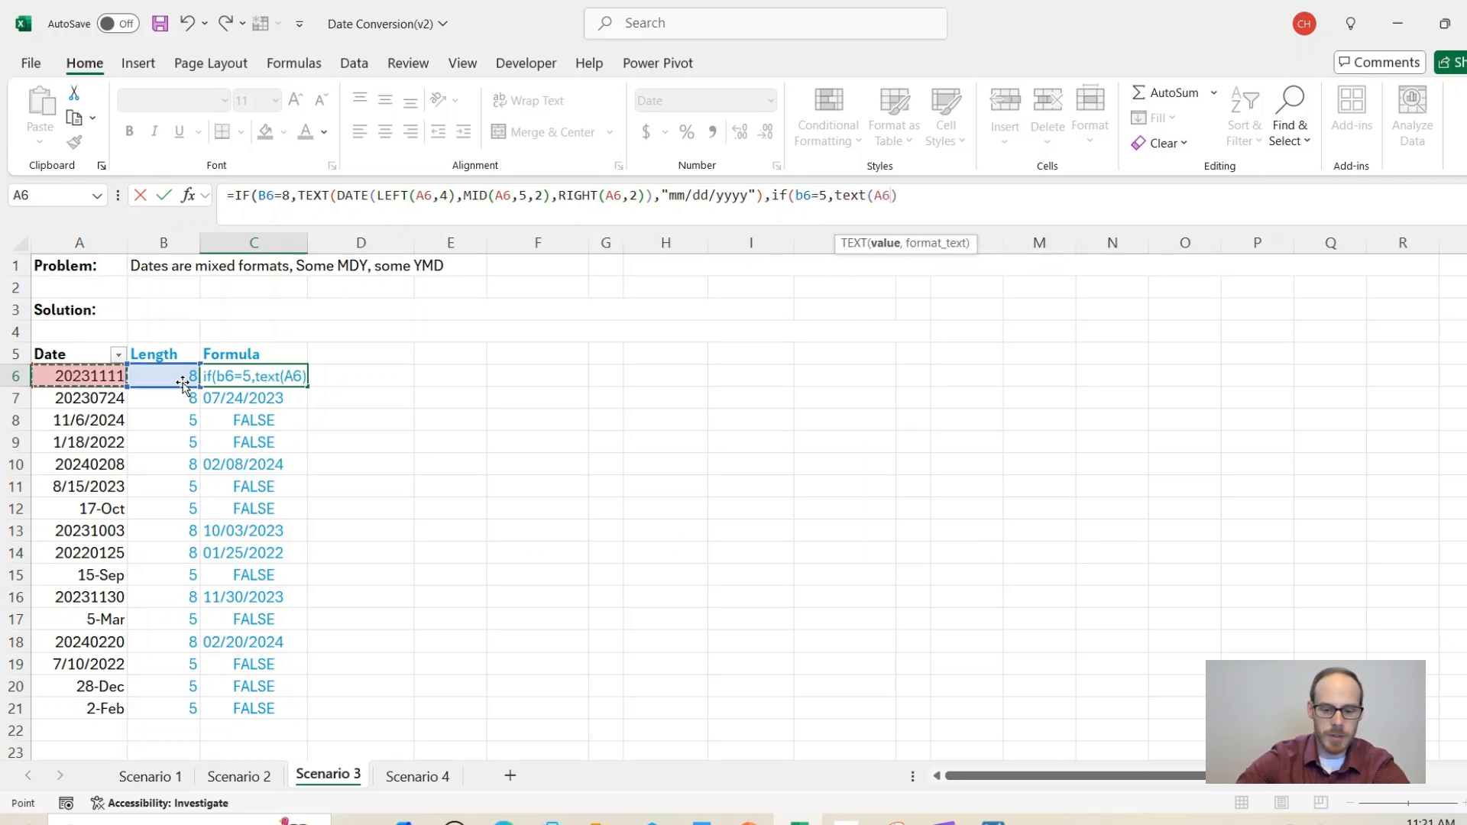
pyautogui.write(',"mm/dd/yyyy"))')
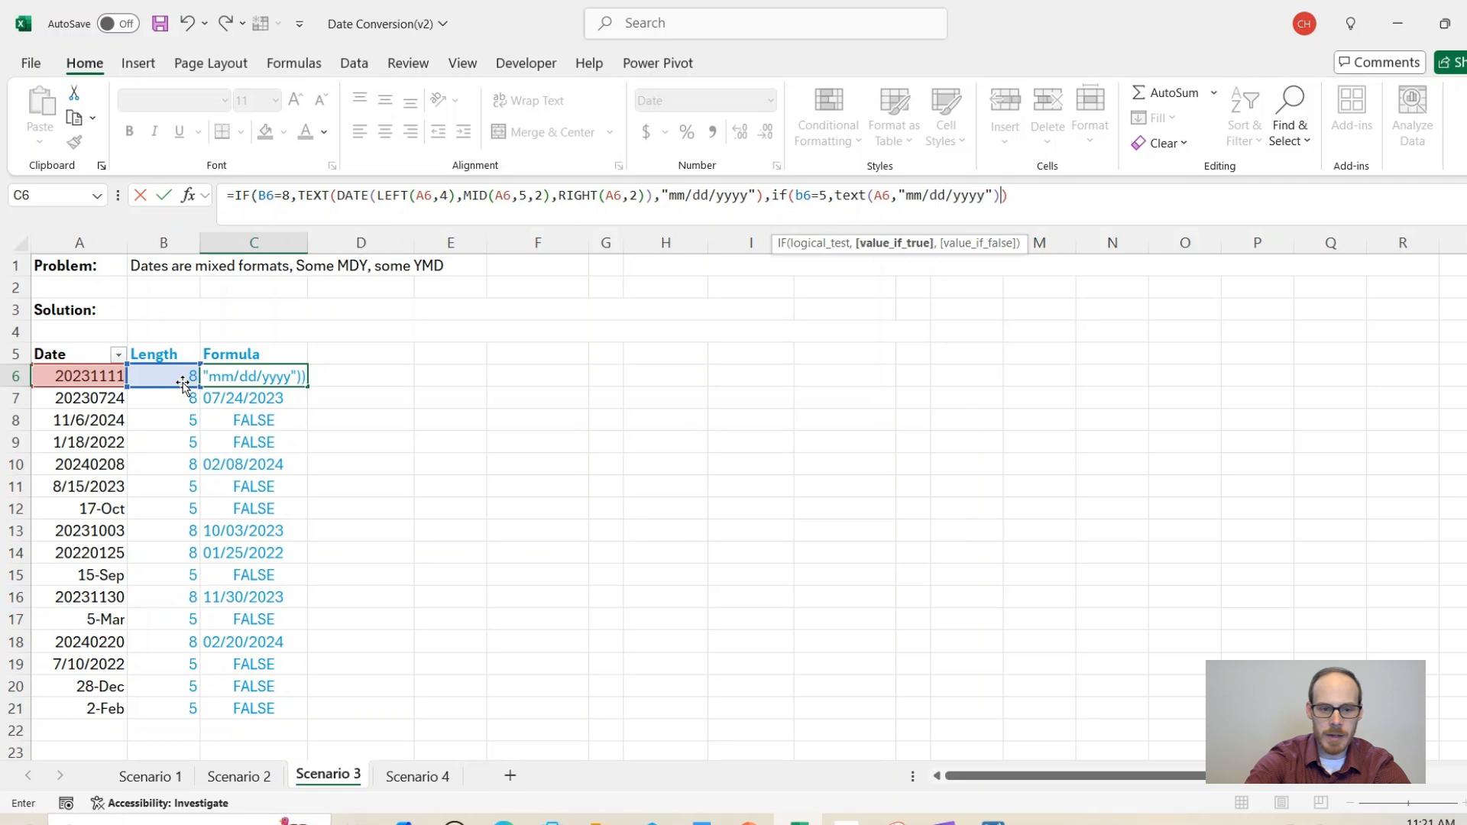
pyautogui.press('Return')
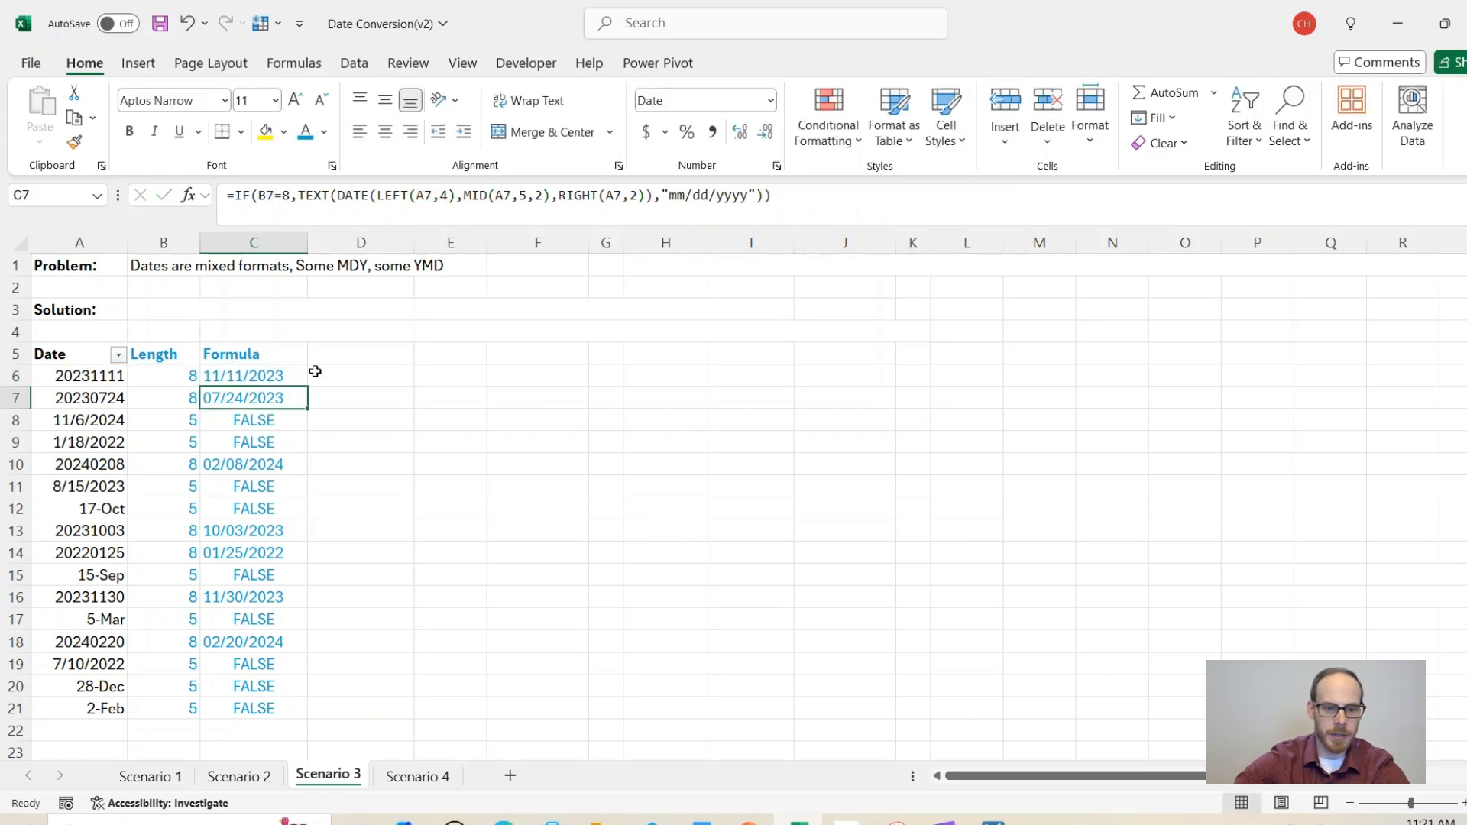
pyautogui.click(302, 381)
pyautogui.doubleClick(307, 387)
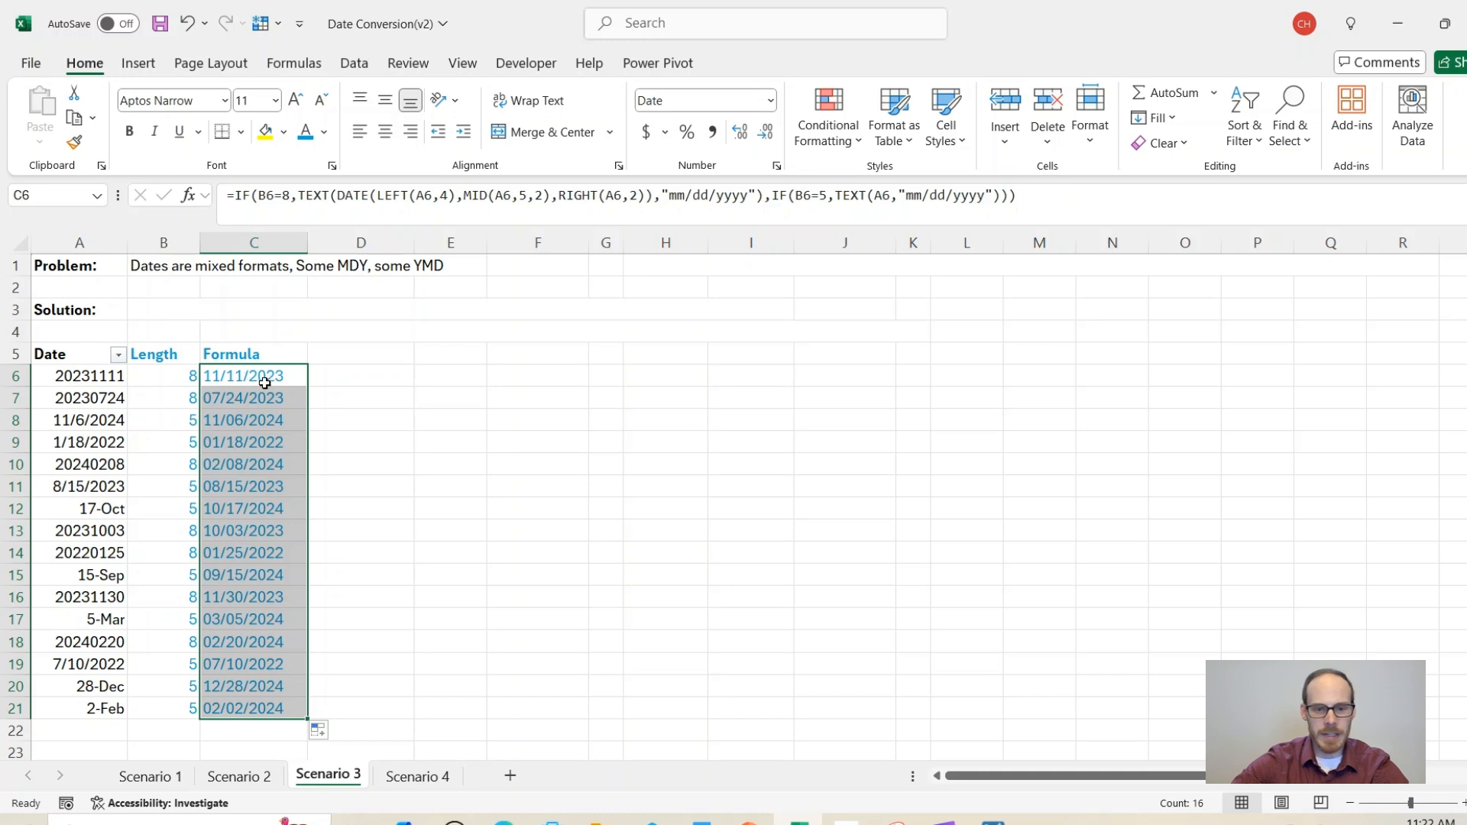
# Step: Paste C6:C21 as values into column D and color the B3 solution note blue
pyautogui.moveTo(252, 376); pyautogui.dragTo(280, 705)
pyautogui.hotkey('ctrl', 'c')
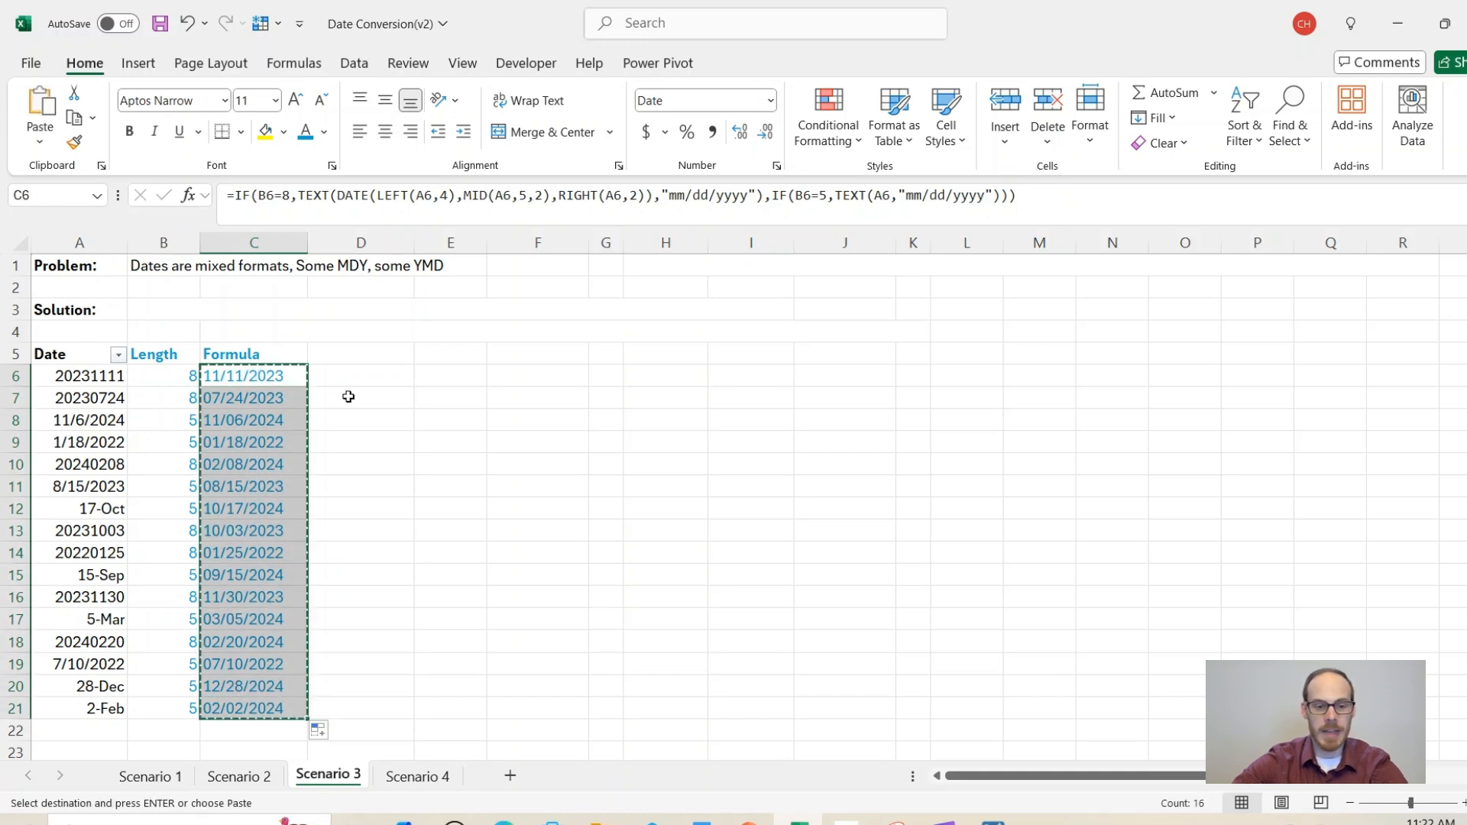
pyautogui.click(348, 374)
pyautogui.rightClick(347, 373)
pyautogui.click(423, 285)
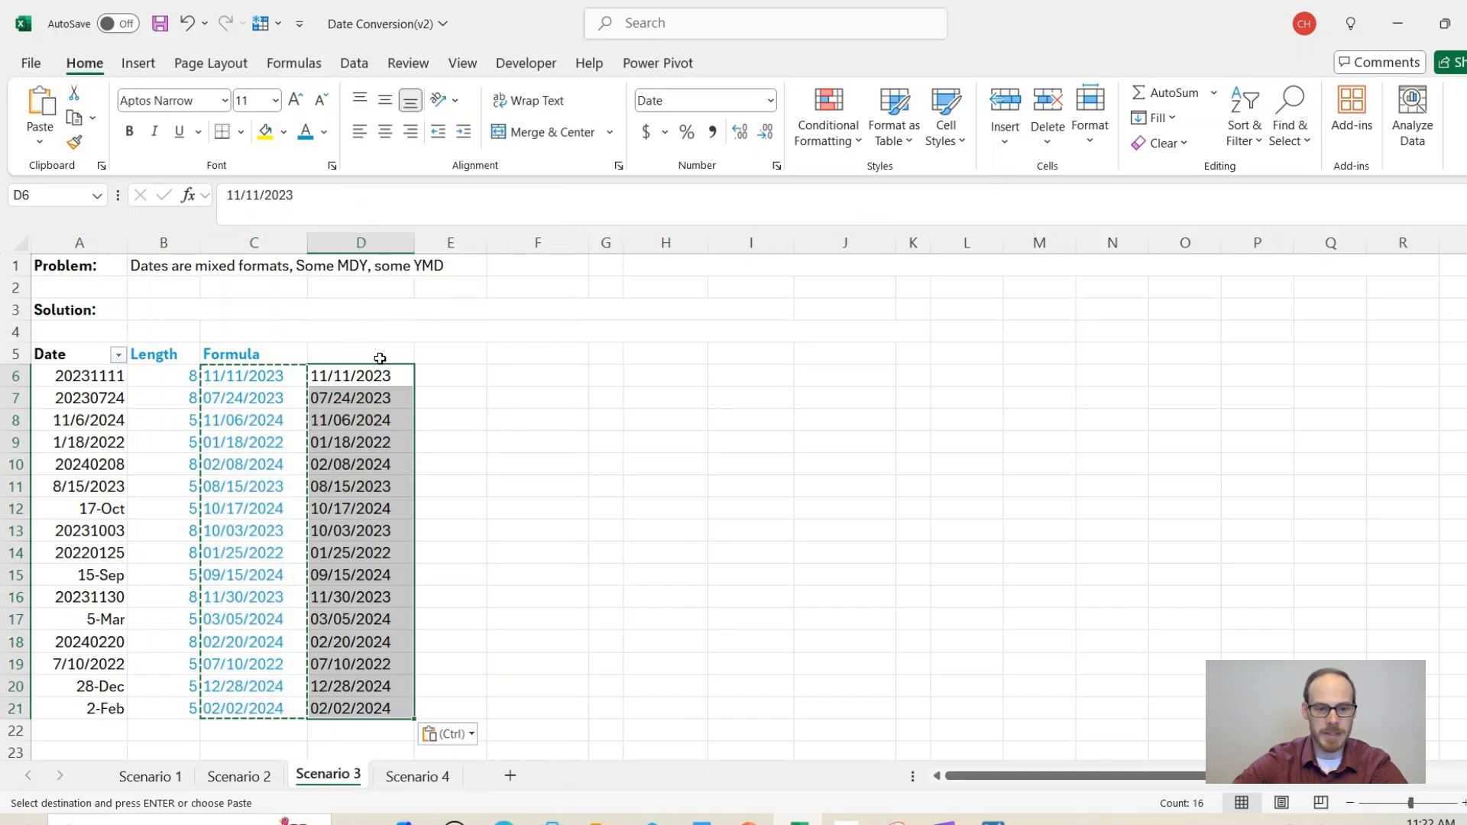
pyautogui.click(350, 376)
pyautogui.click(236, 377)
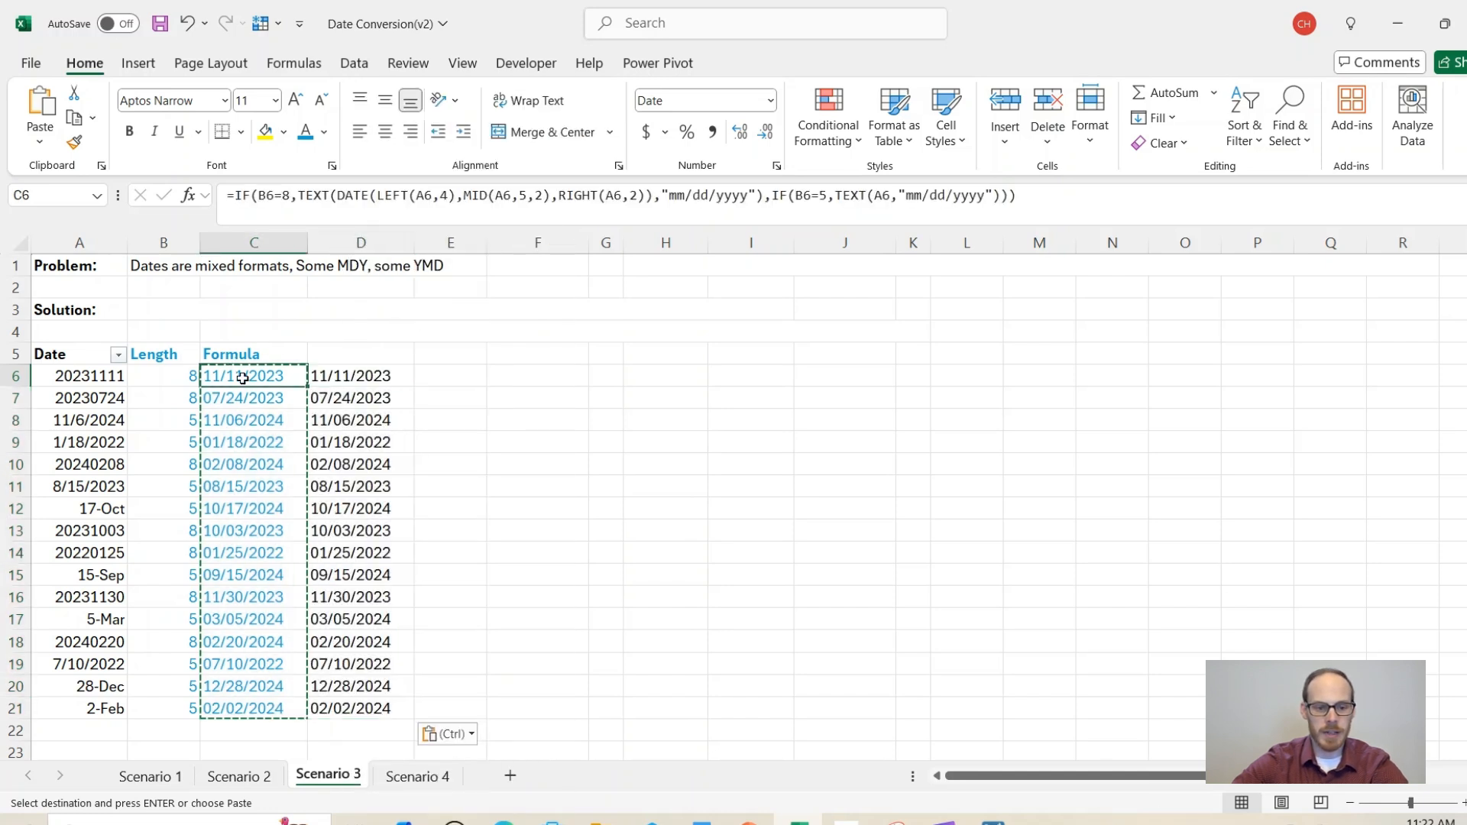
pyautogui.press('Escape')
pyautogui.click(141, 309)
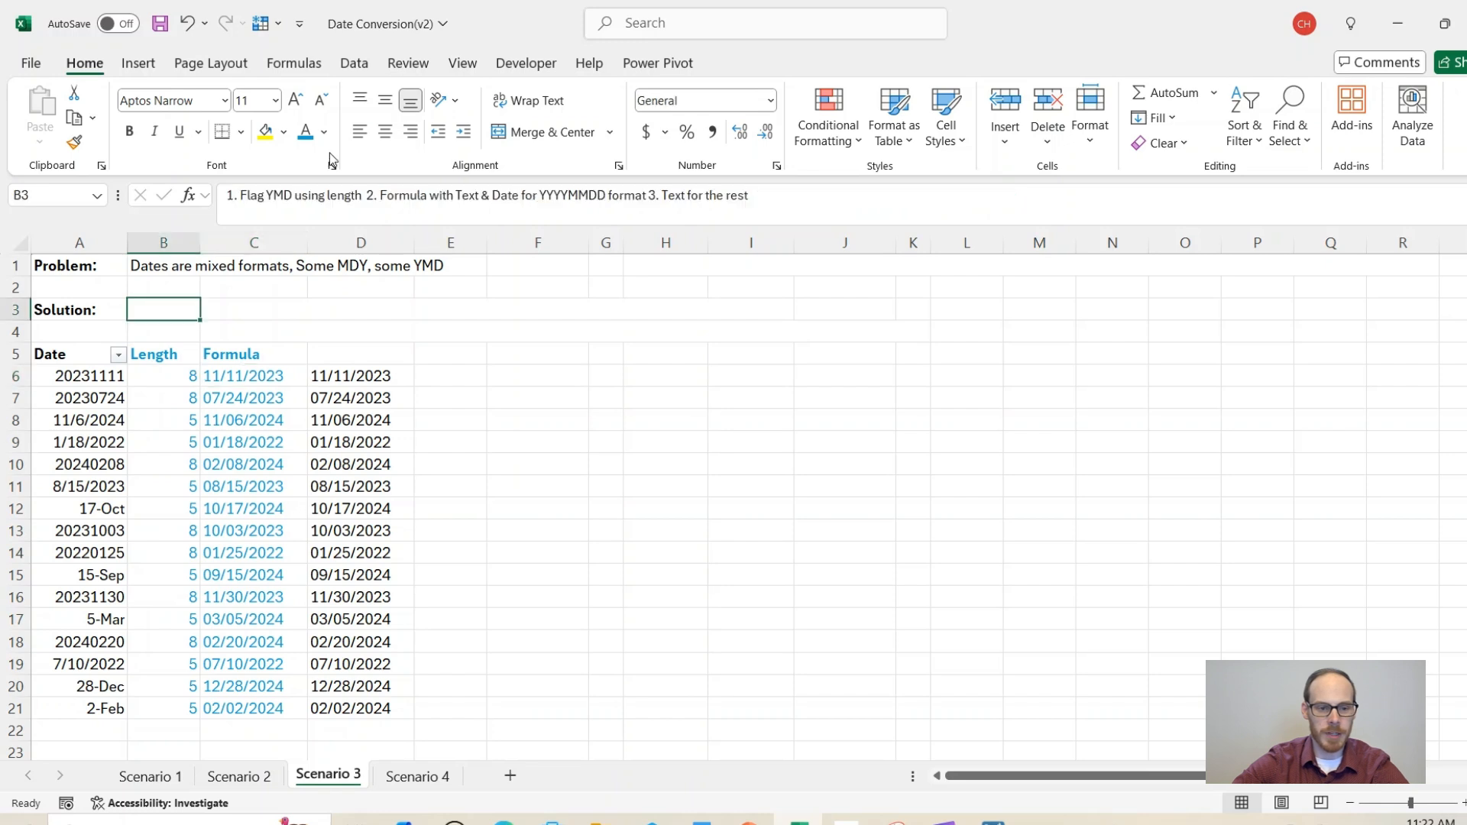
pyautogui.click(305, 133)
# Step: Inspect the Scenario 4 SQL concatenation formula in D7 showing serial-number dates
pyautogui.click(255, 331)
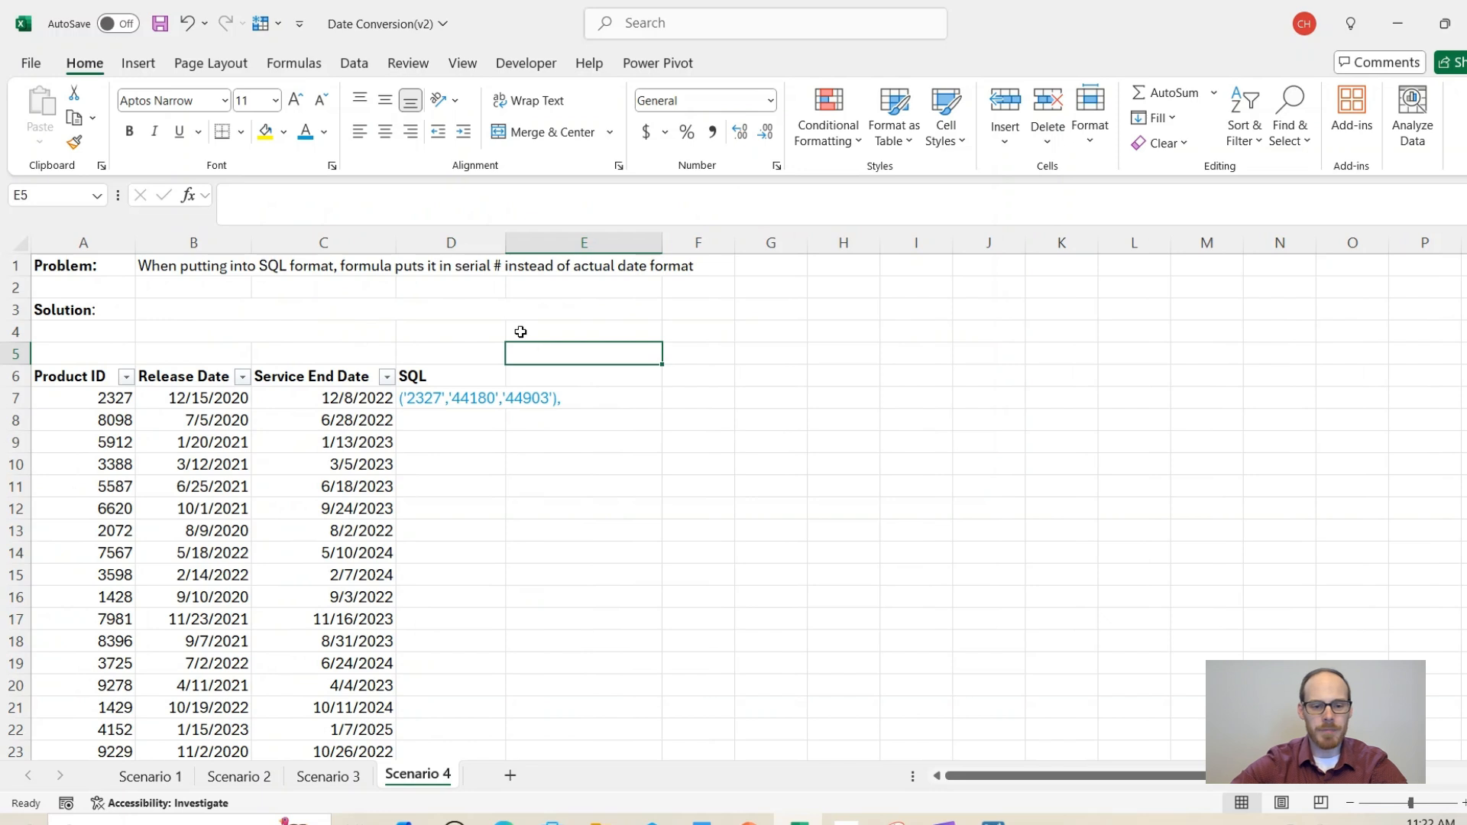
pyautogui.click(435, 356)
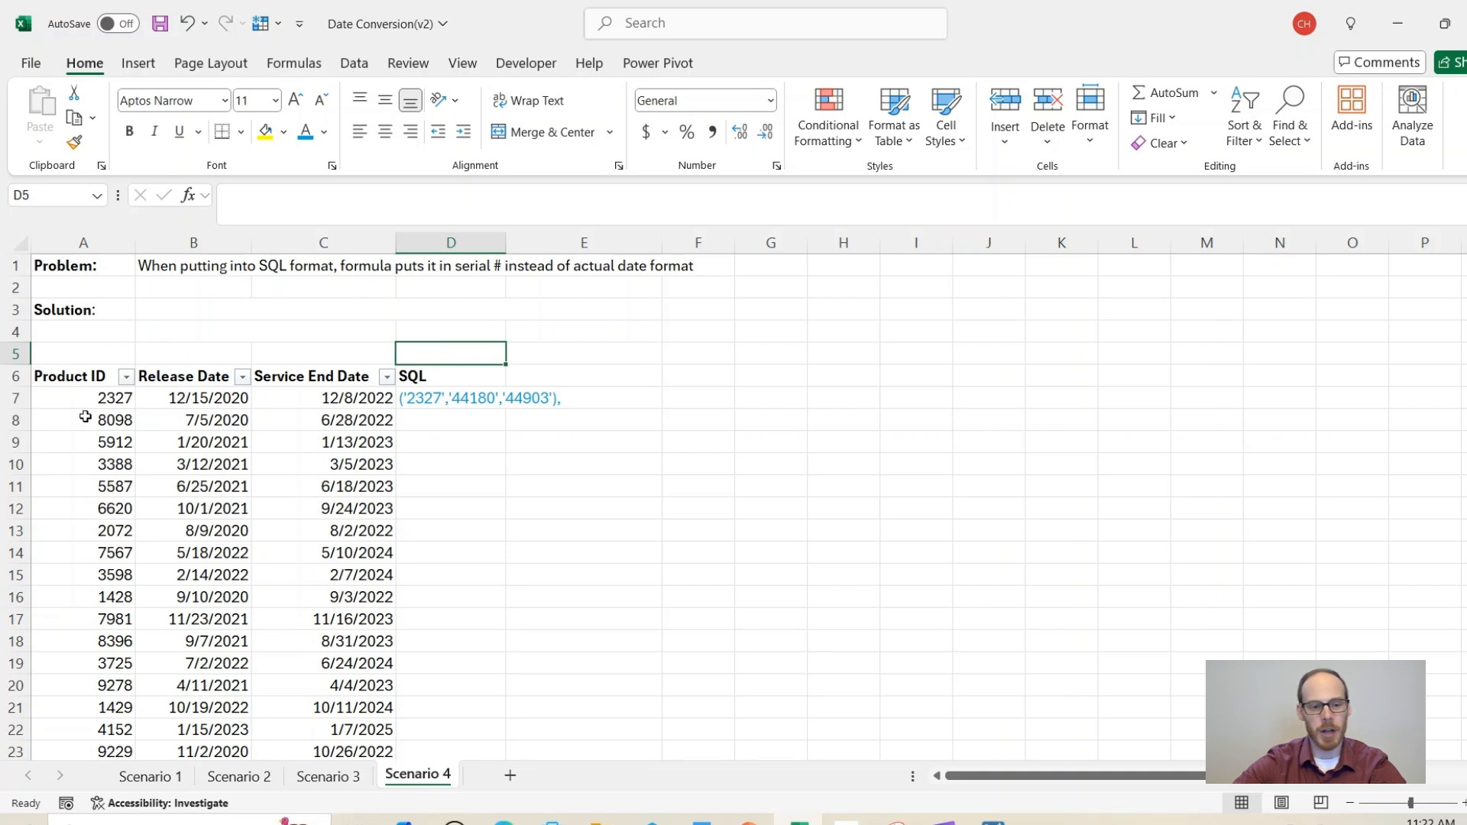
pyautogui.click(419, 398)
pyautogui.click(676, 396)
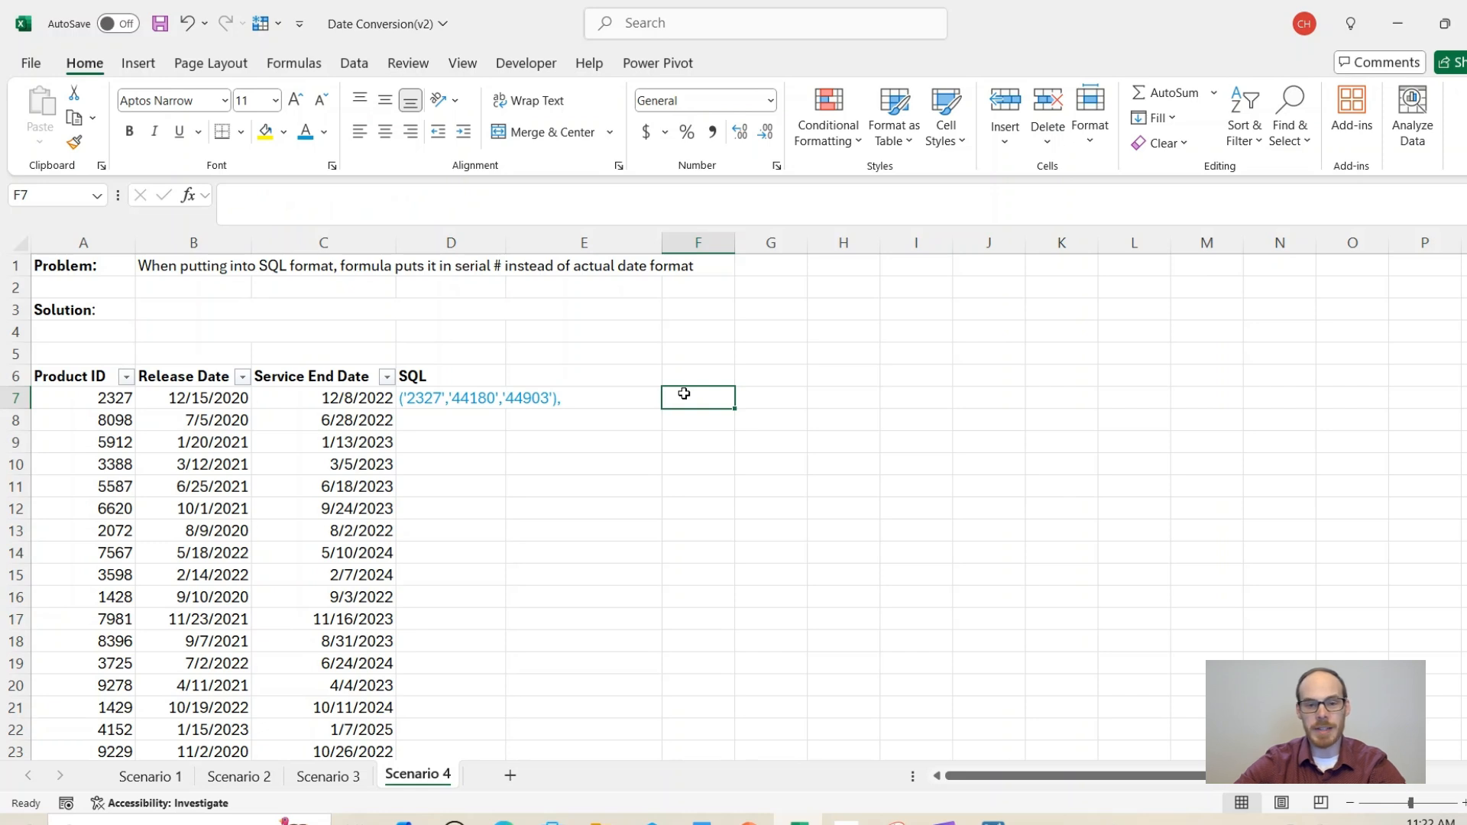
pyautogui.click(458, 396)
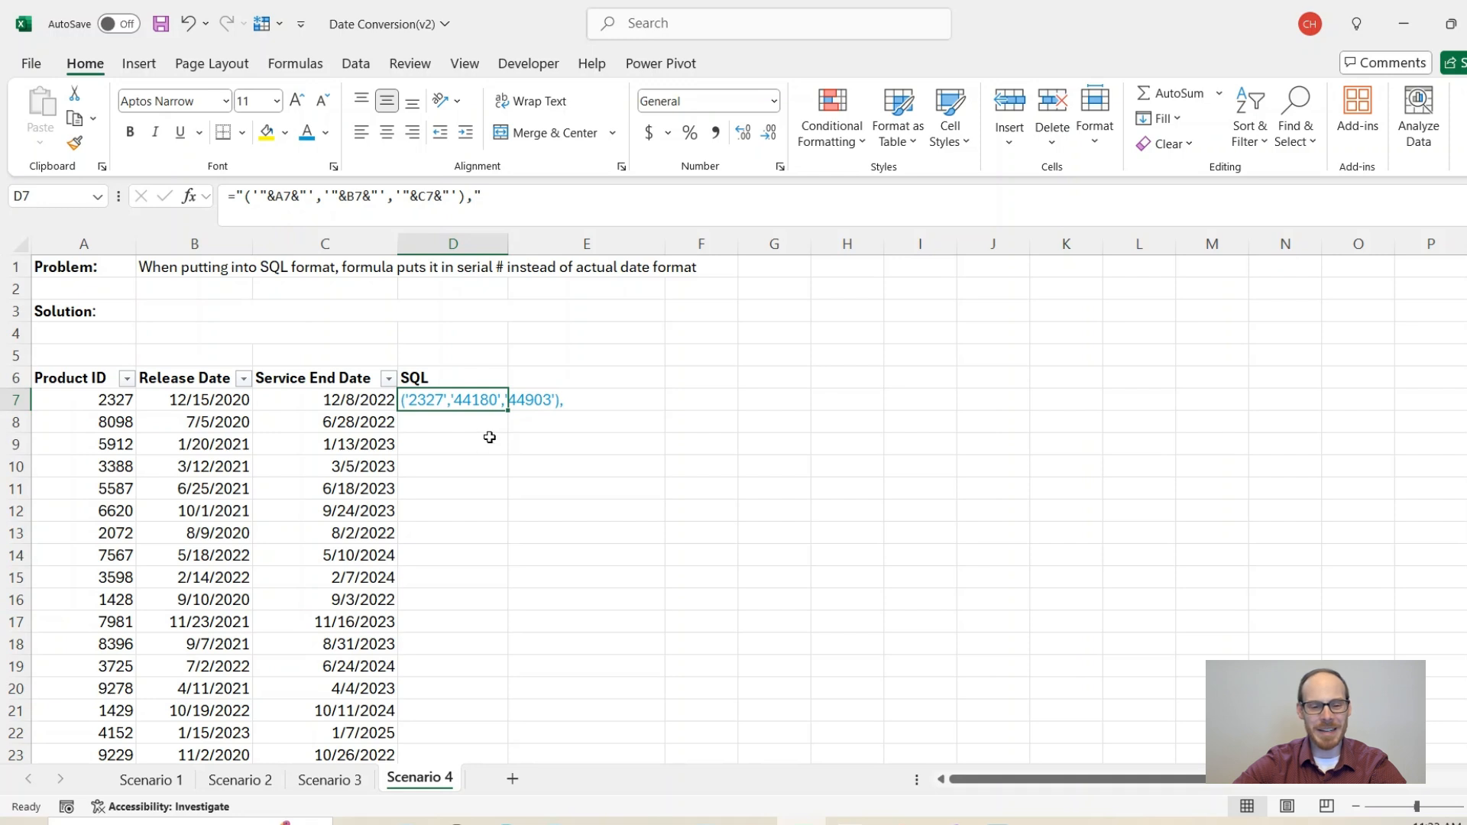
# Step: Select the Release Date values B7:B83 using Ctrl+Shift+Down
pyautogui.click(233, 402)
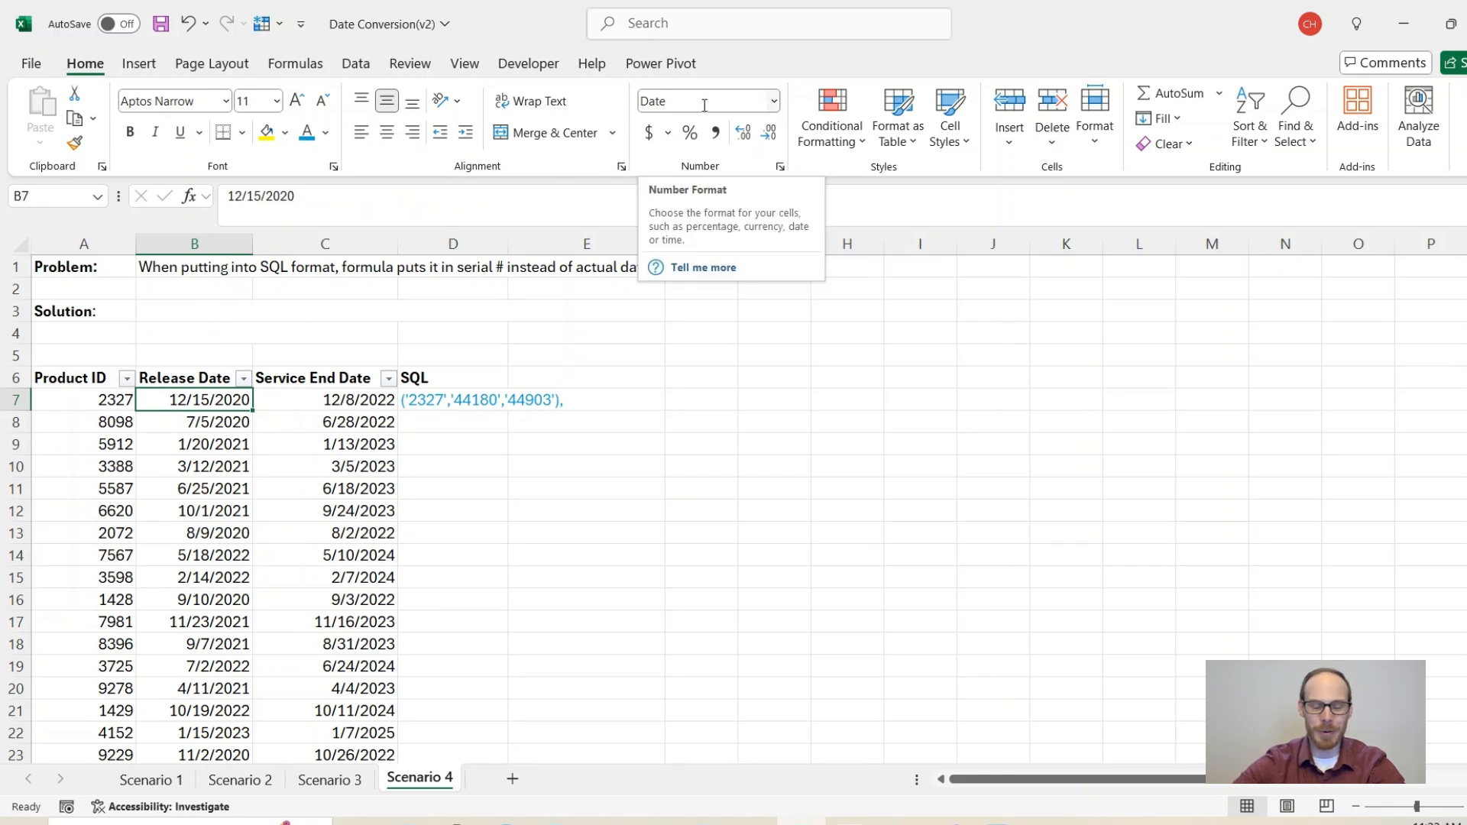
pyautogui.click(263, 403)
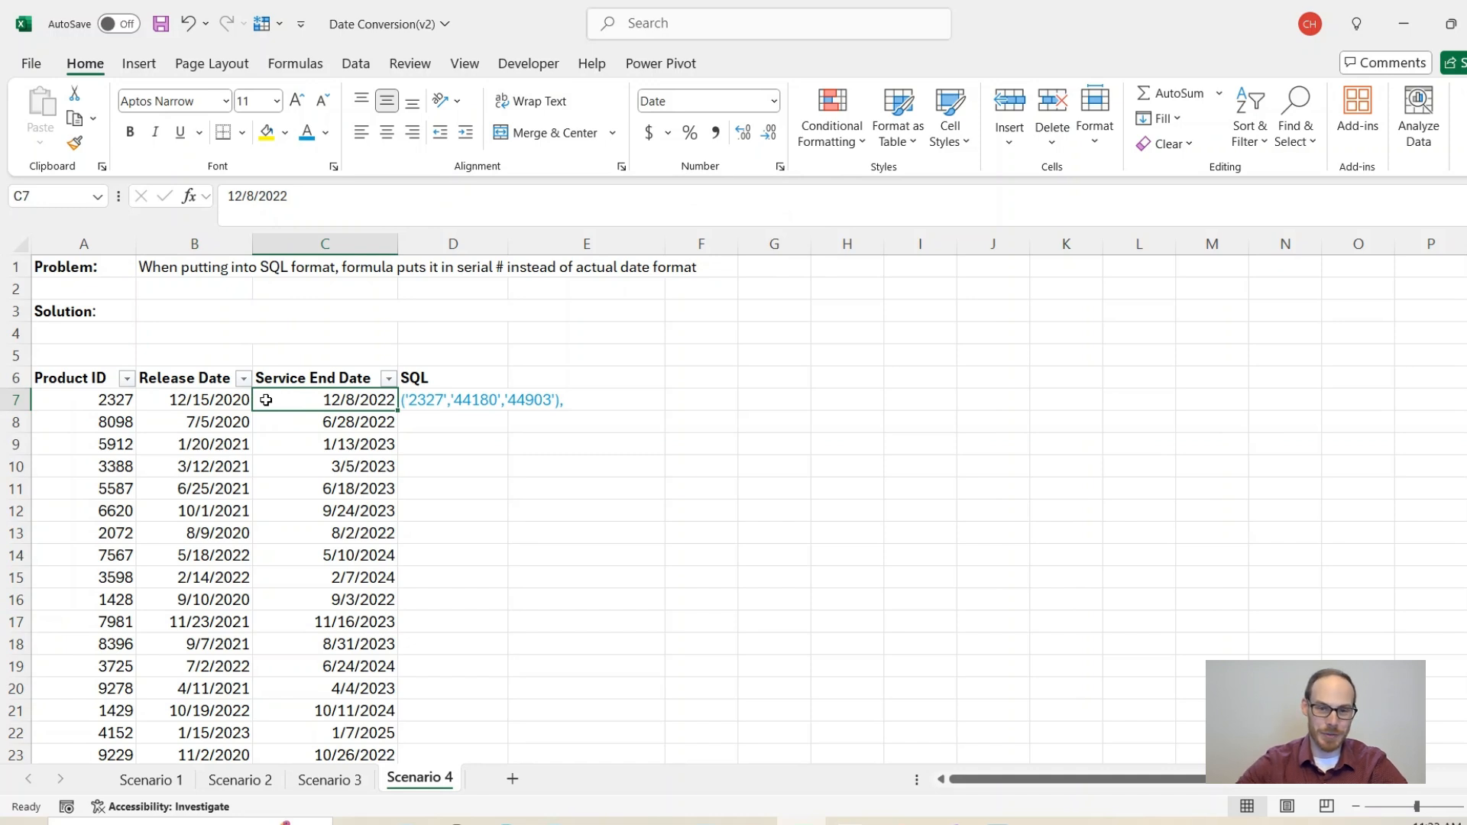
pyautogui.click(234, 404)
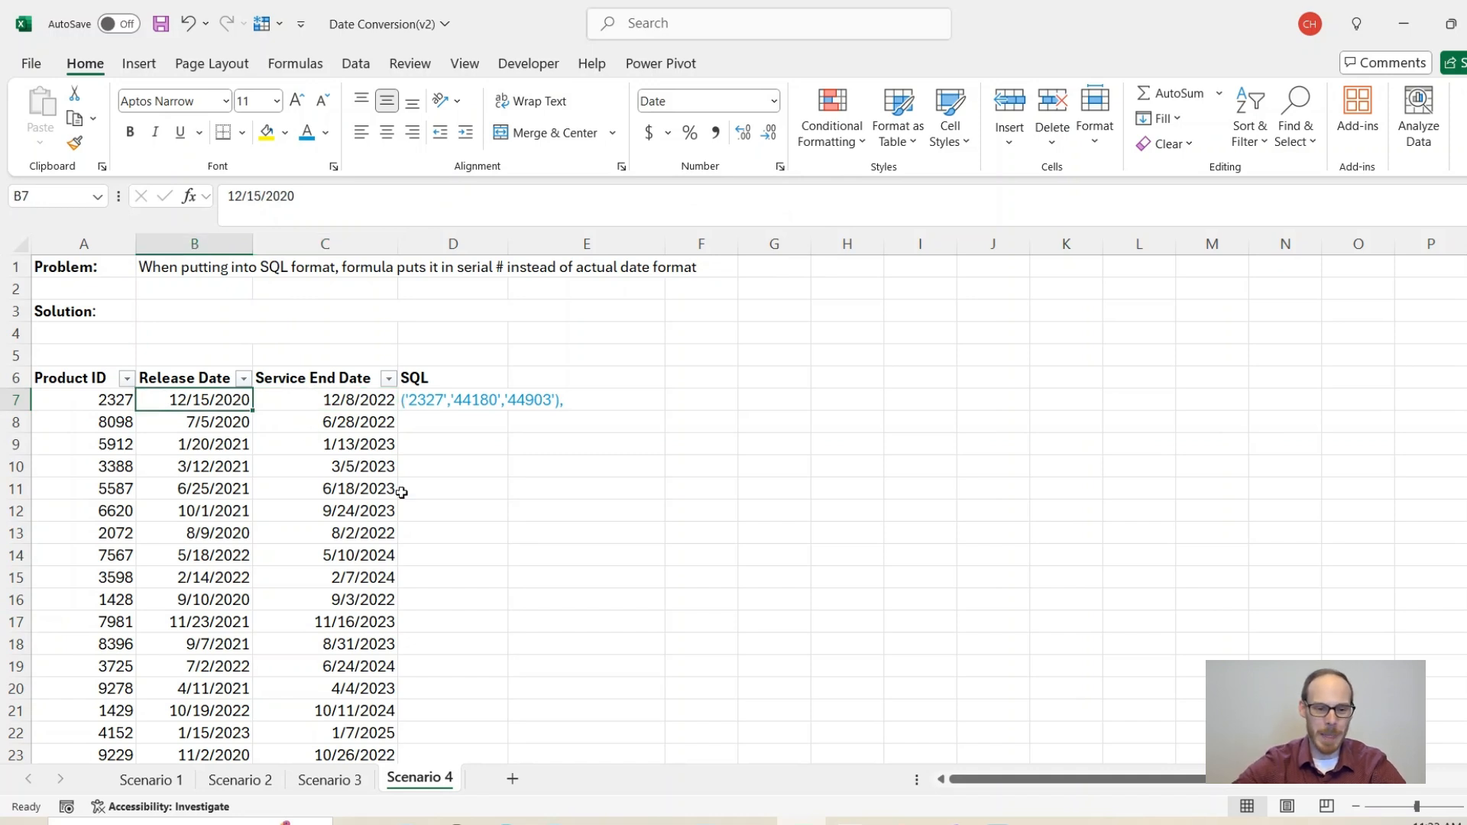
pyautogui.hotkey('ctrl', 'shift', 'Down')
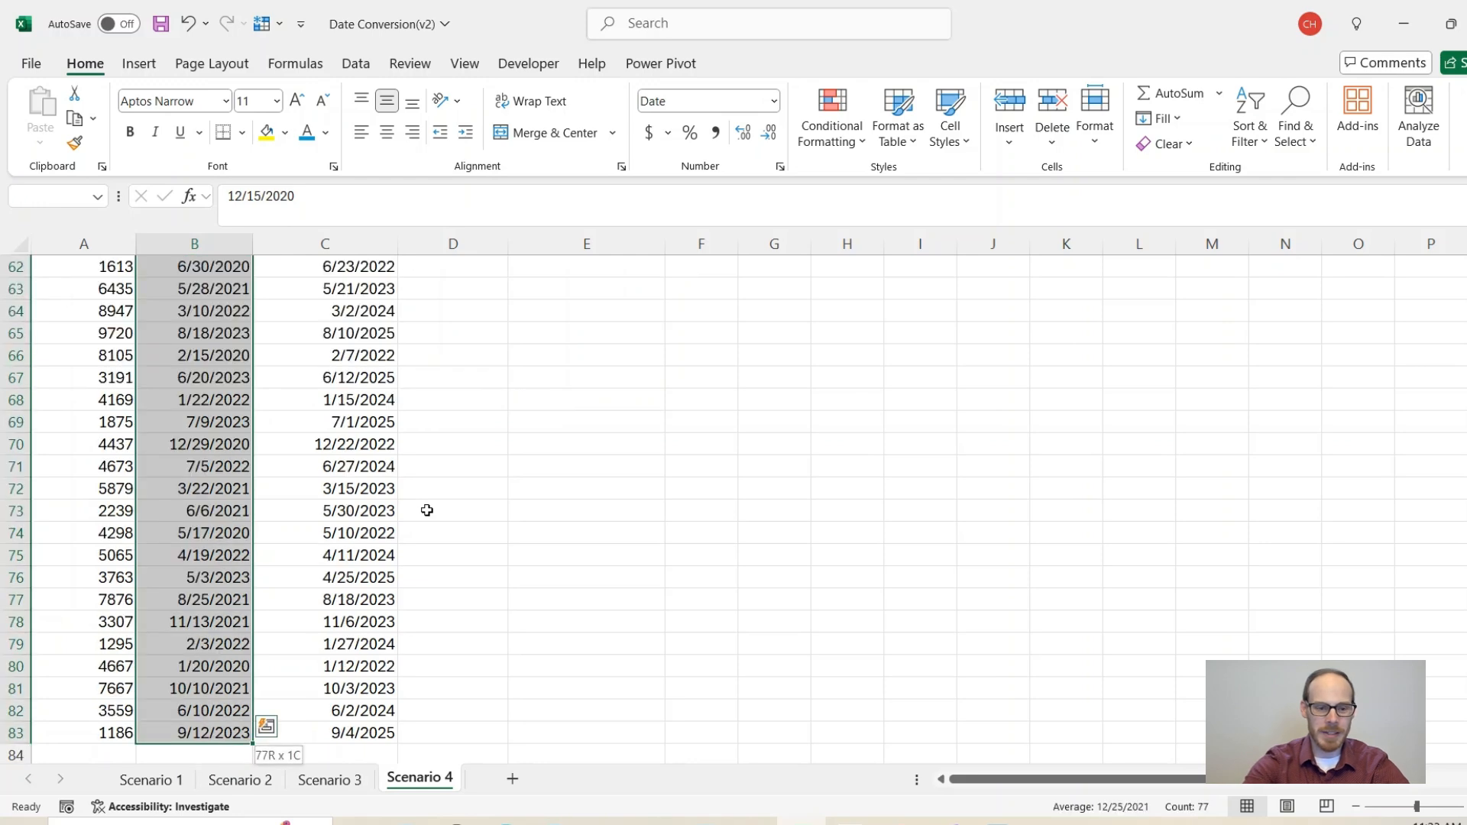
pyautogui.click(356, 64)
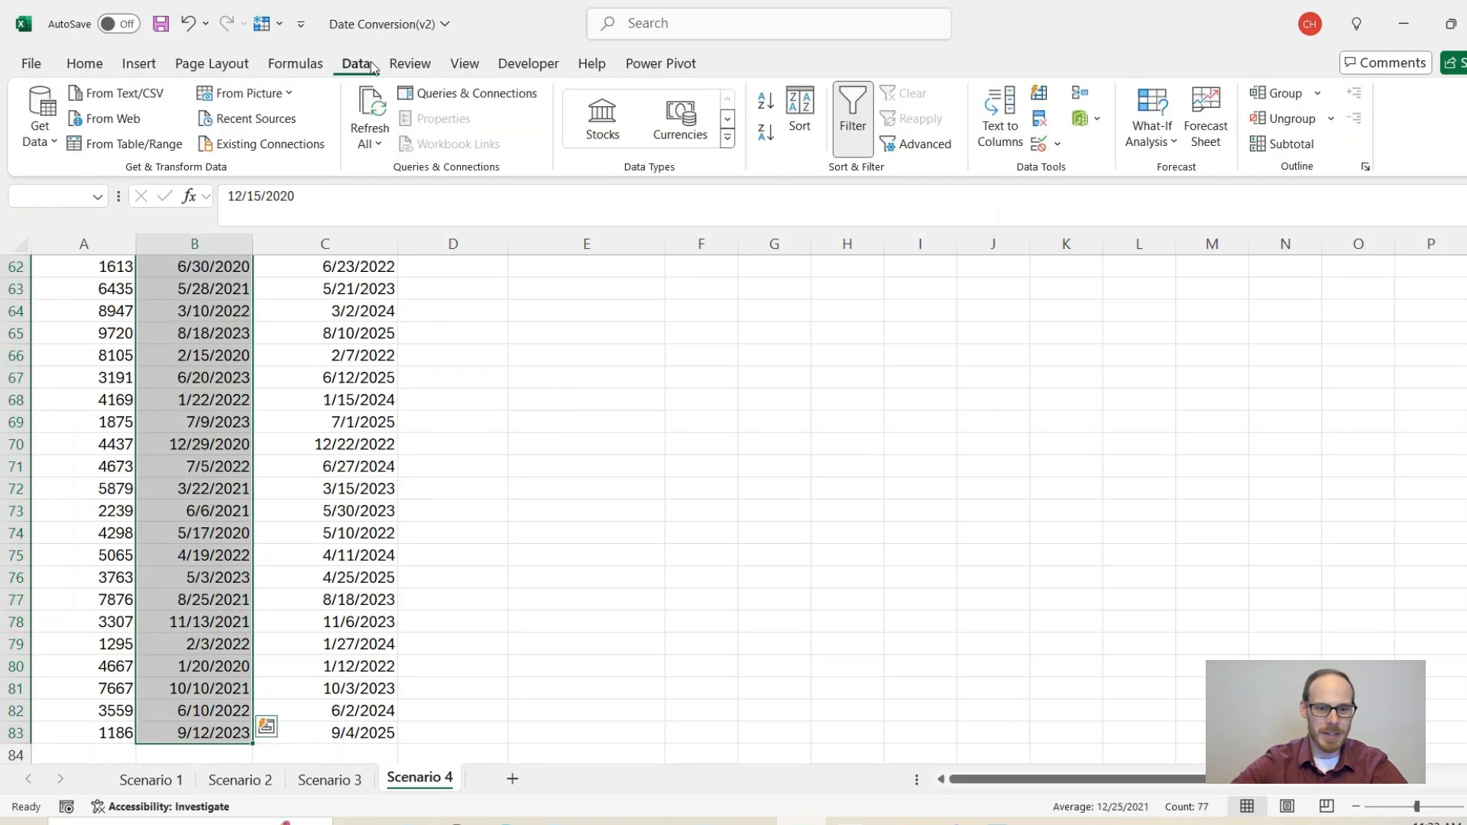
# Step: Convert the selected Release Dates to Text format with Text to Columns
pyautogui.click(1000, 114)
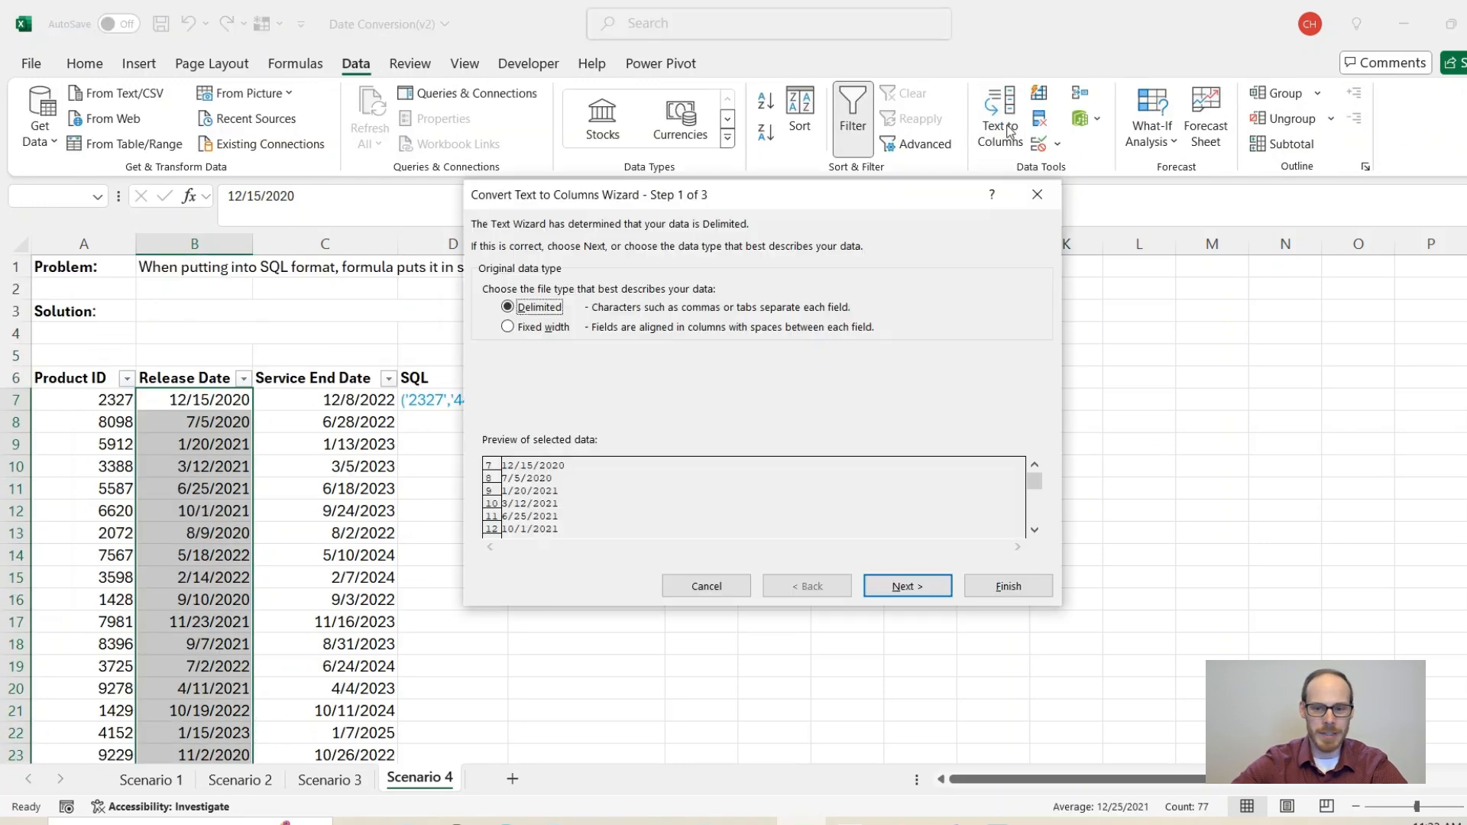
pyautogui.click(910, 586)
pyautogui.click(927, 596)
pyautogui.click(489, 287)
pyautogui.click(1001, 586)
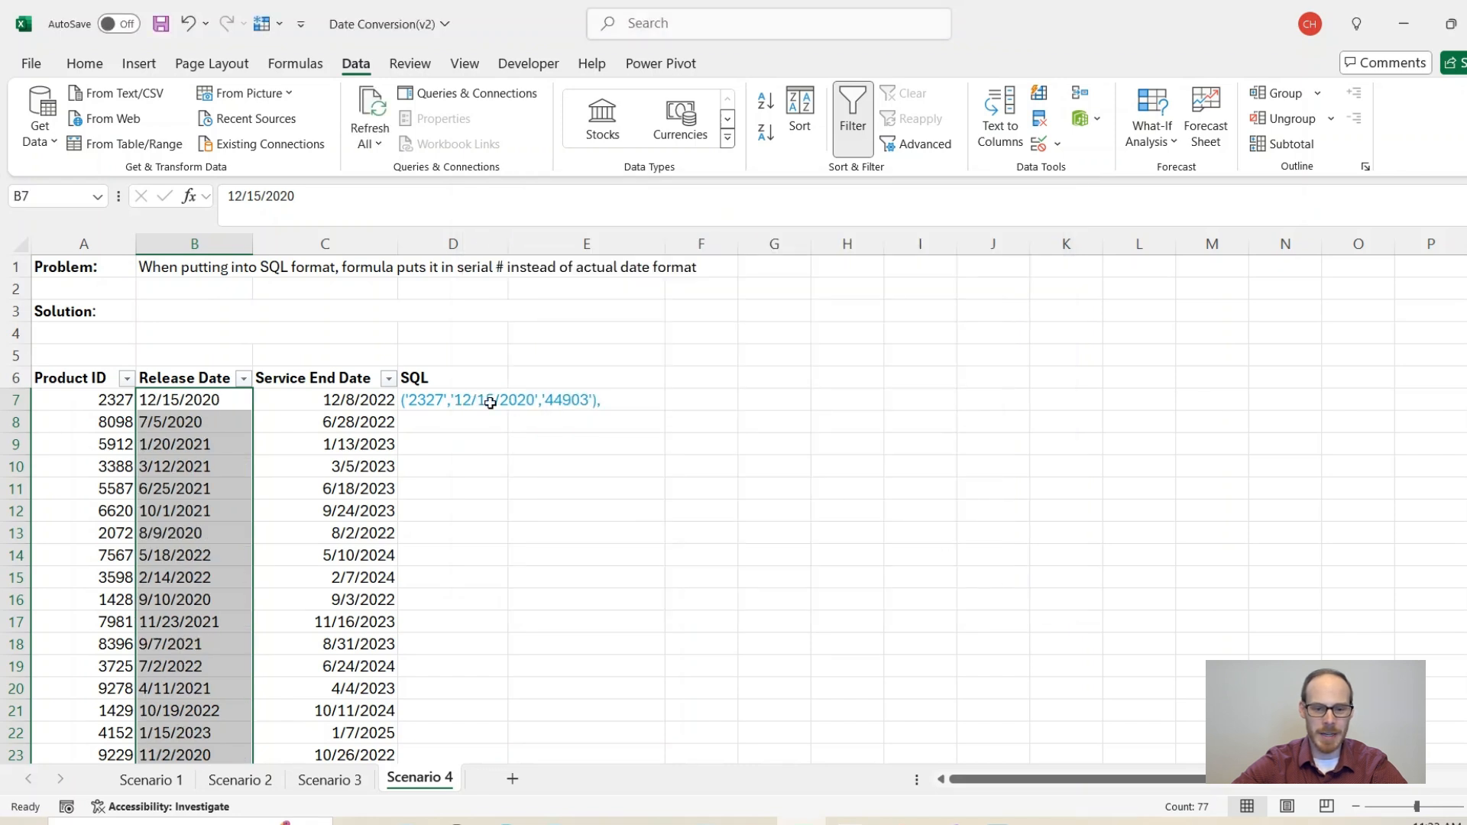
# Step: Fill the D7 SQL string formula down to D21
pyautogui.moveTo(458, 399); pyautogui.dragTo(526, 398)
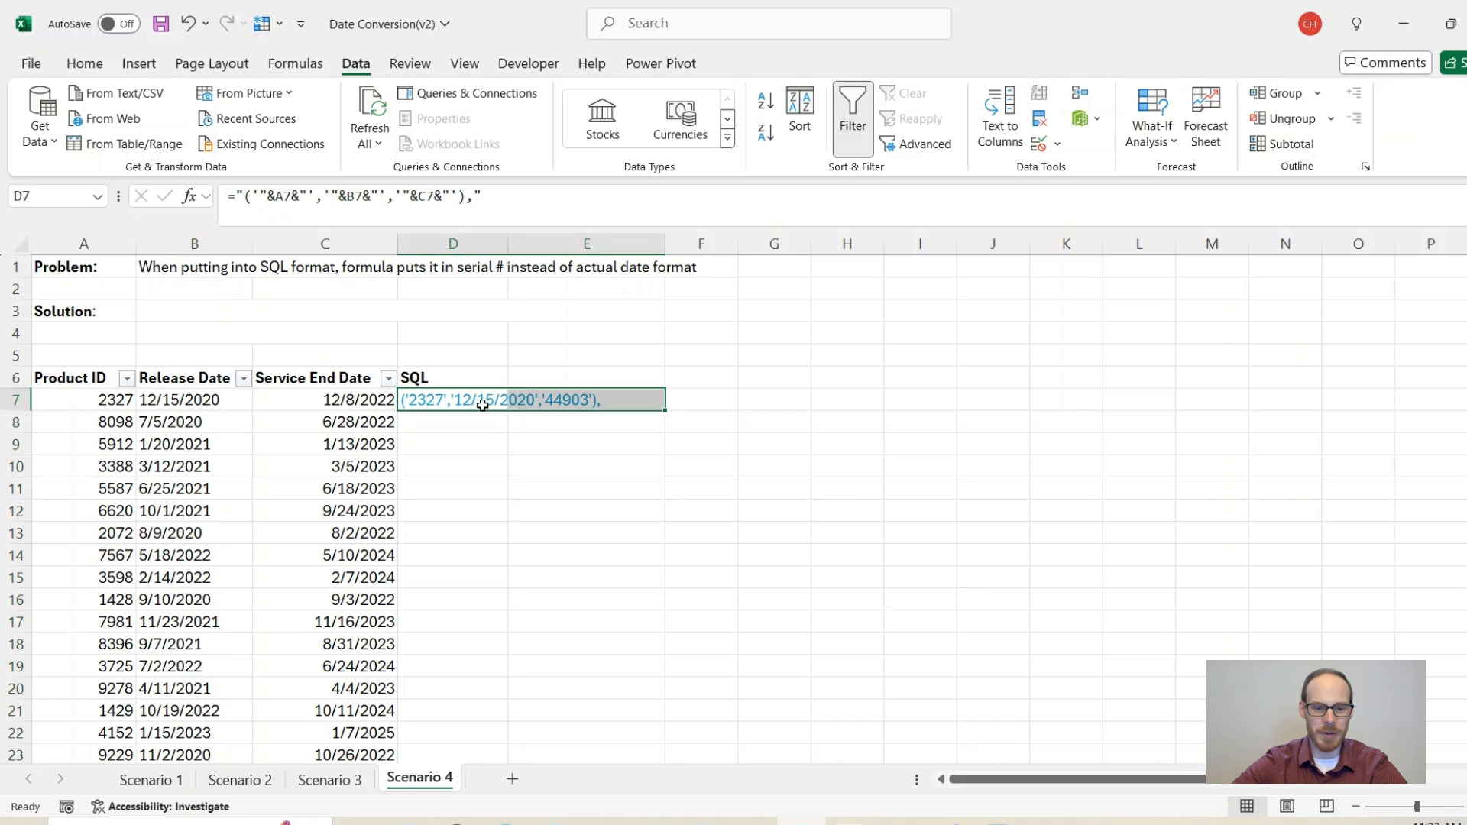
pyautogui.click(478, 424)
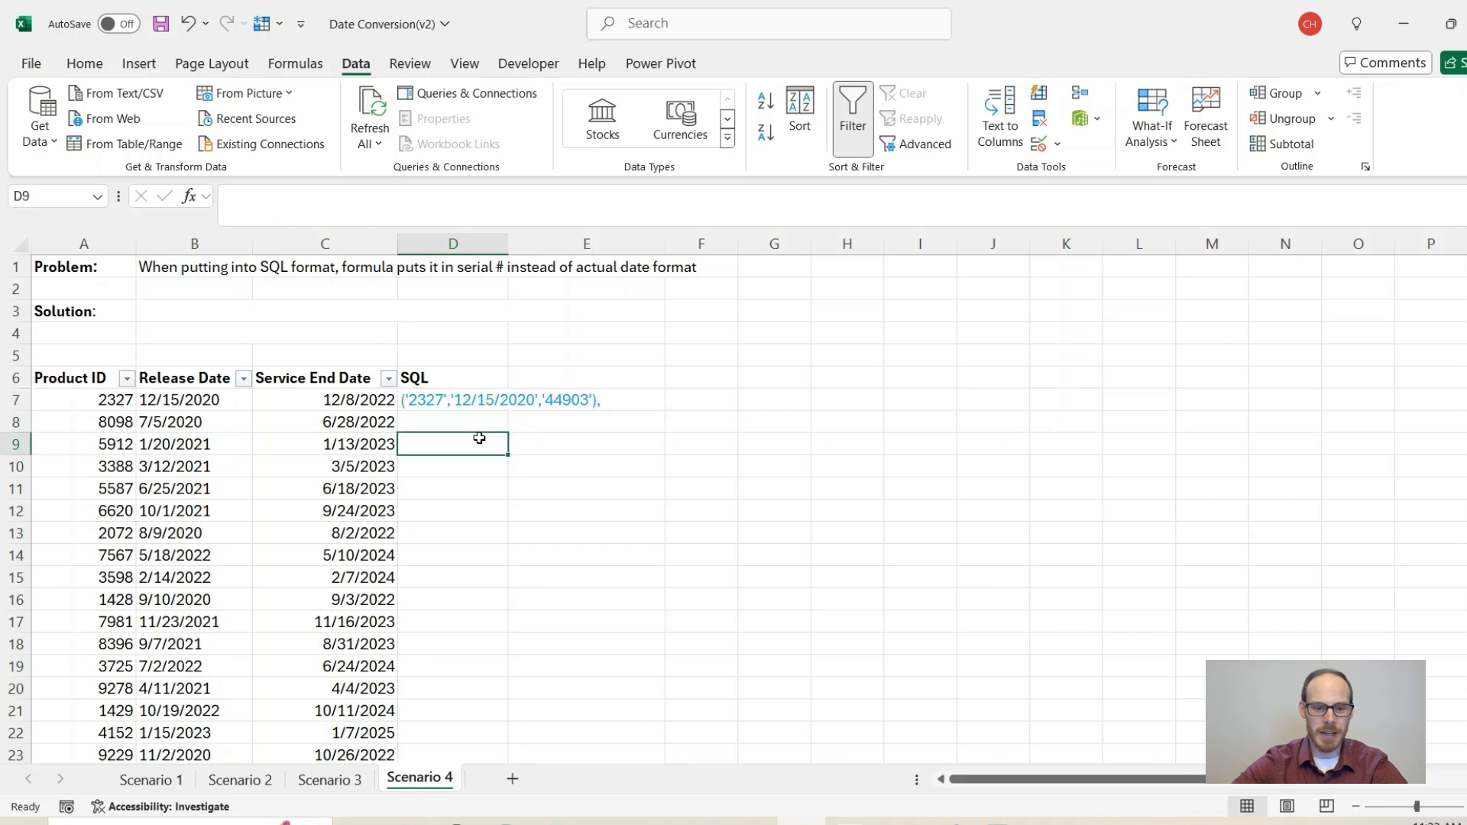
pyautogui.click(418, 403)
pyautogui.moveTo(508, 411); pyautogui.dragTo(550, 712)
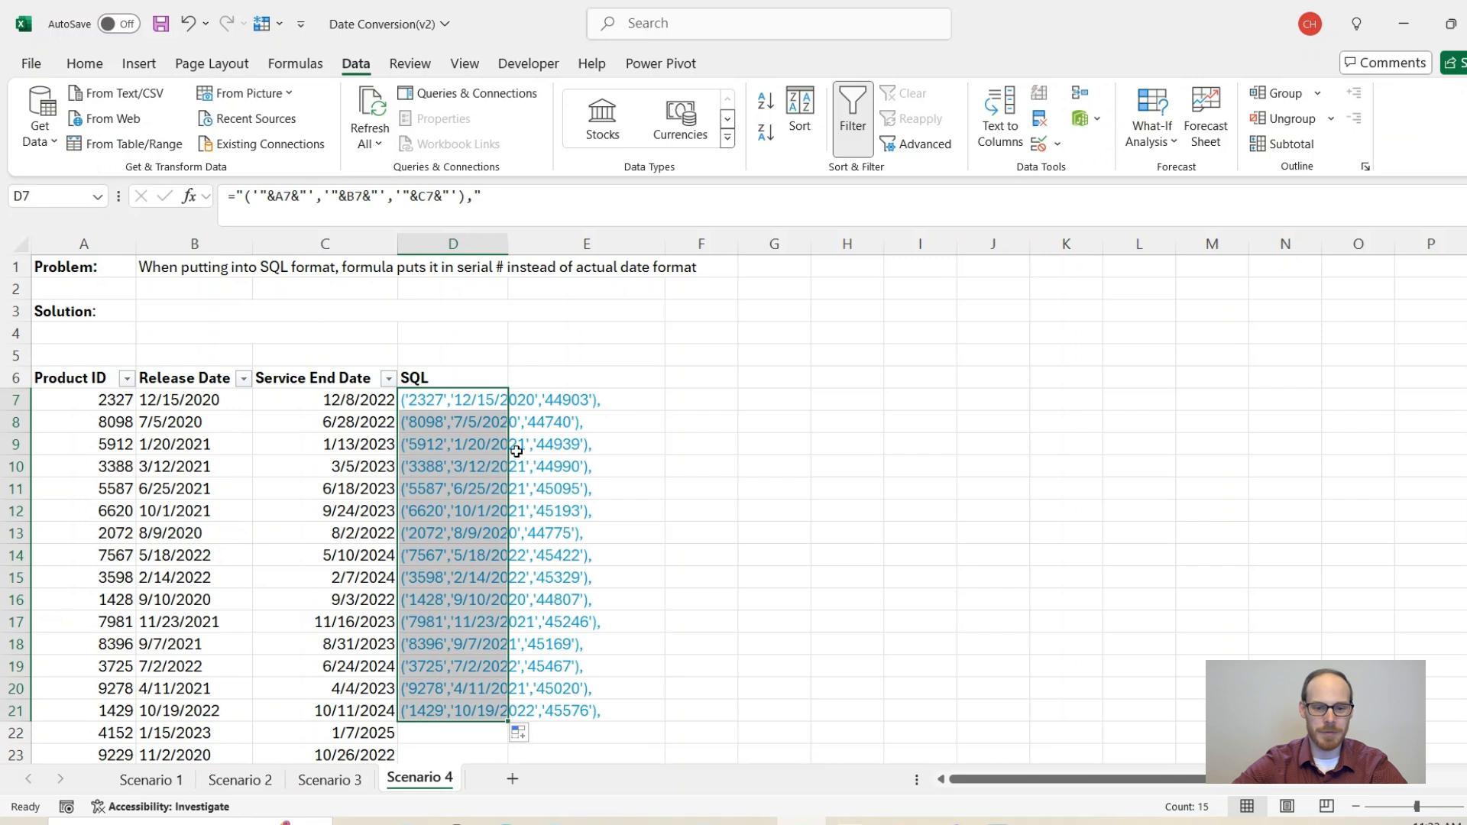
pyautogui.click(475, 402)
pyautogui.click(344, 400)
pyautogui.click(456, 400)
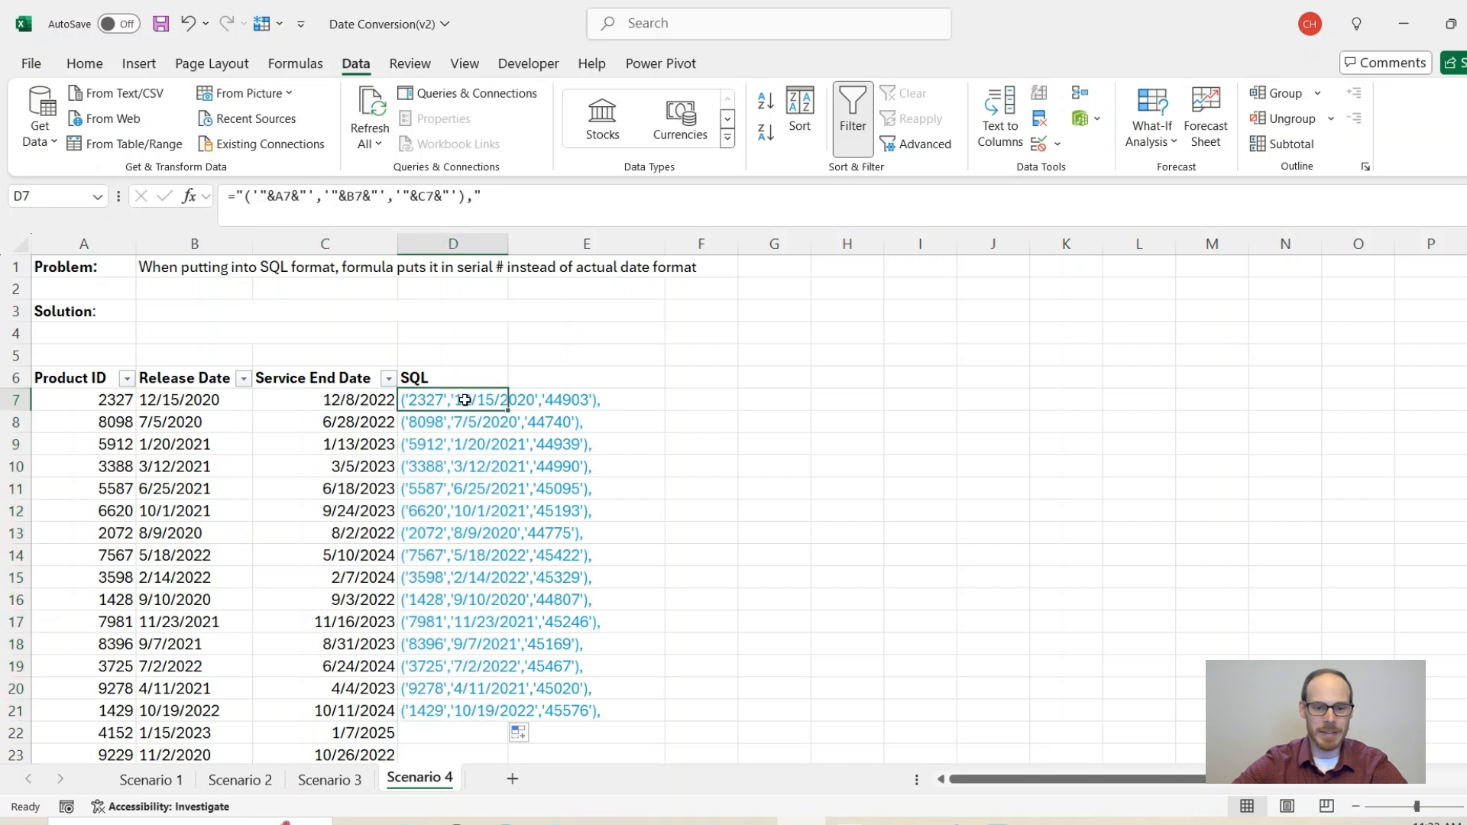
# Step: Wrap C7 in D7's SQL formula as TEXT(C7,"mm/dd/yyyy")
pyautogui.click(428, 195)
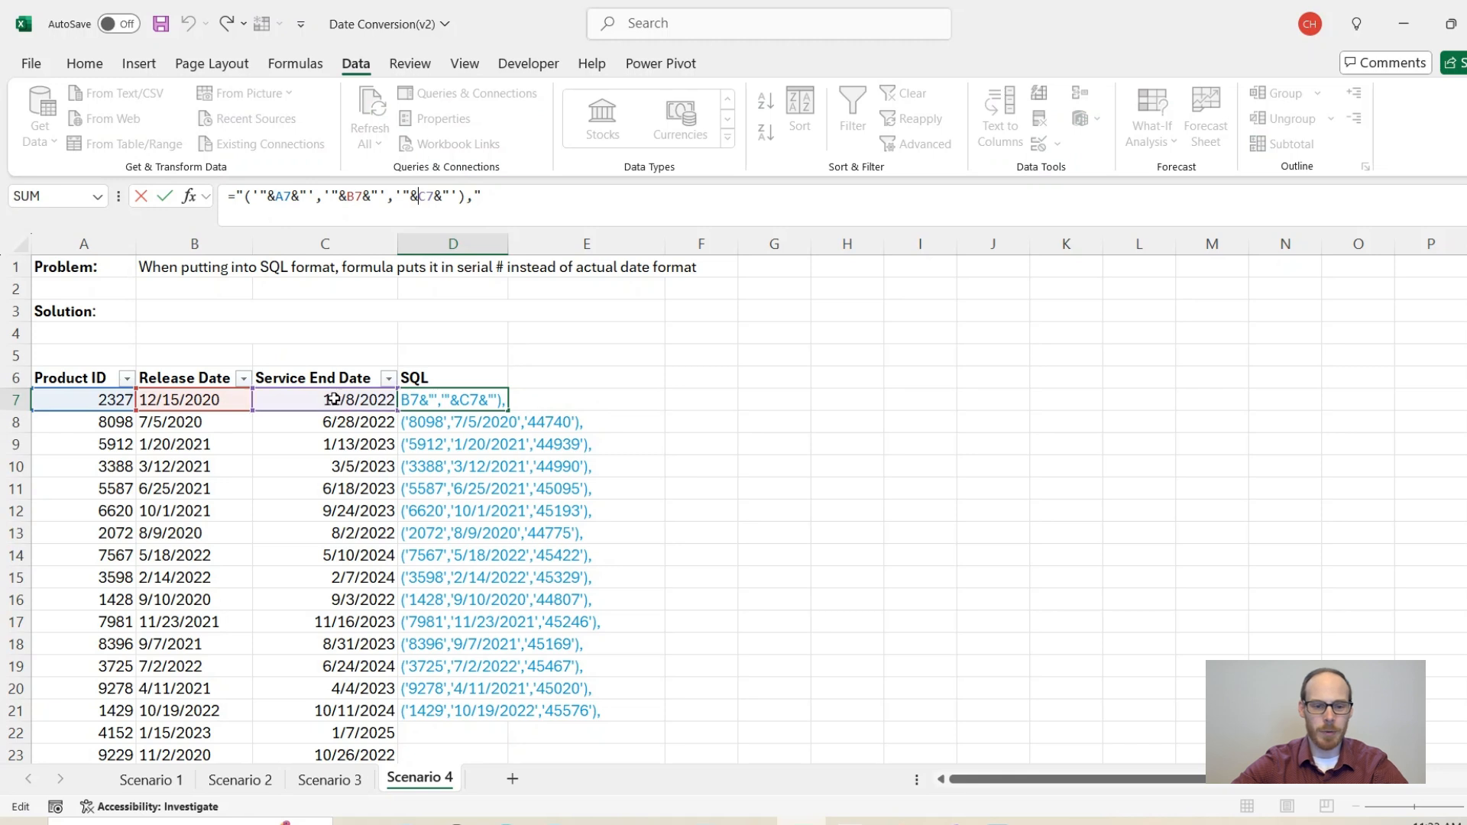
pyautogui.write('text(')
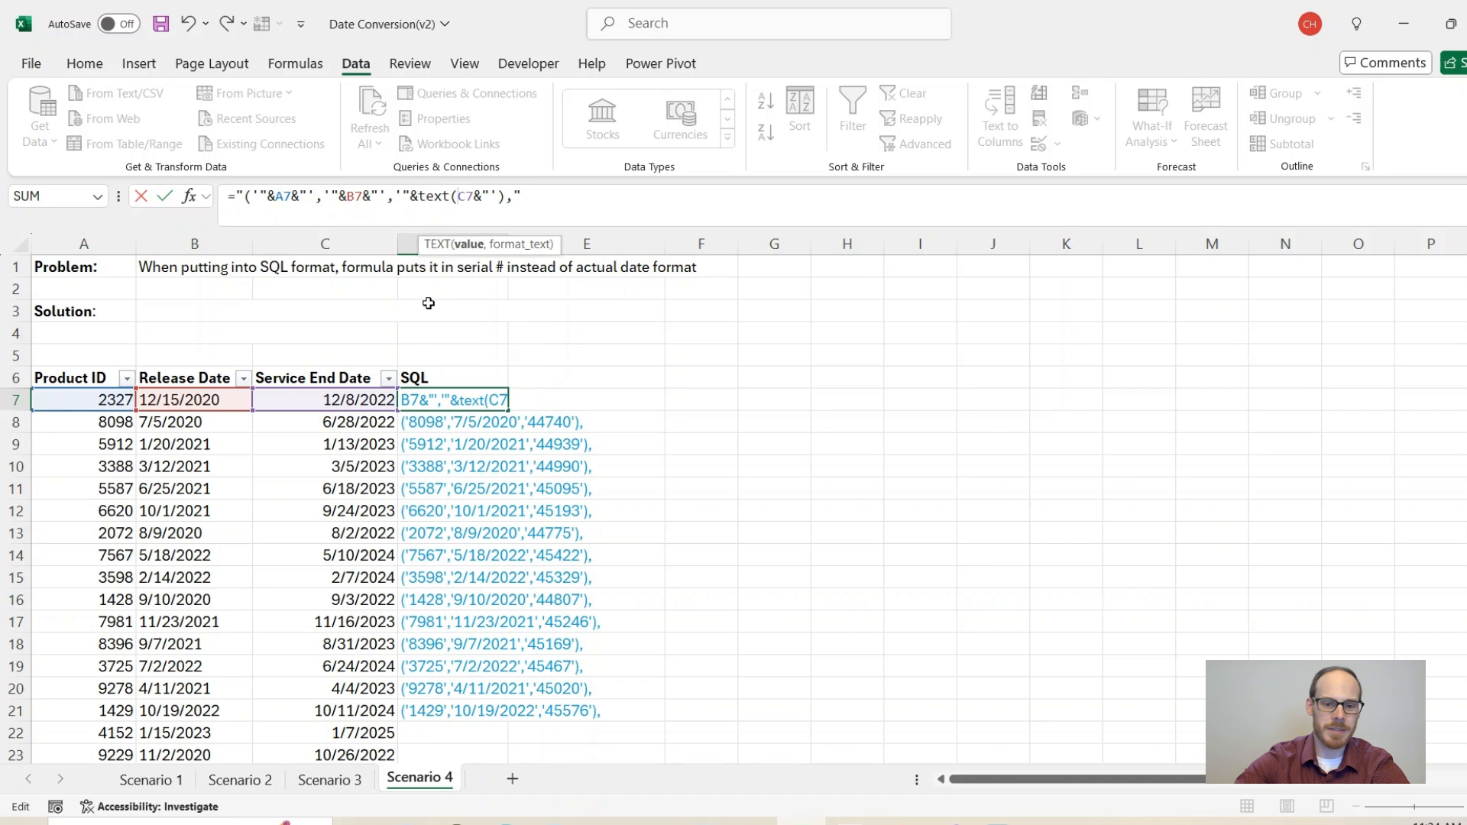
pyautogui.click(473, 196)
pyautogui.write(',"')
pyautogui.write('mmm/dd')
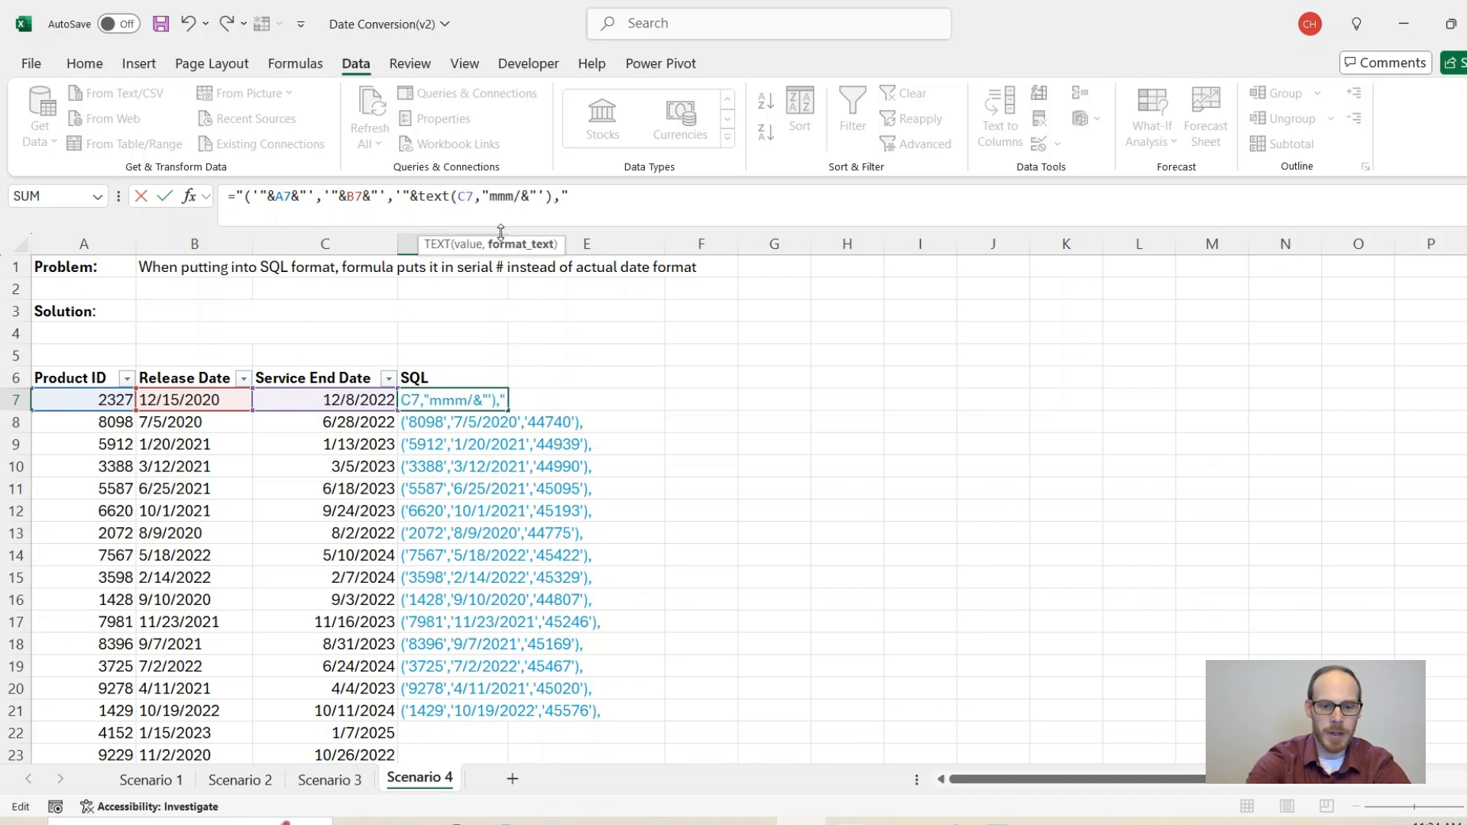
pyautogui.write('/yyyy"')
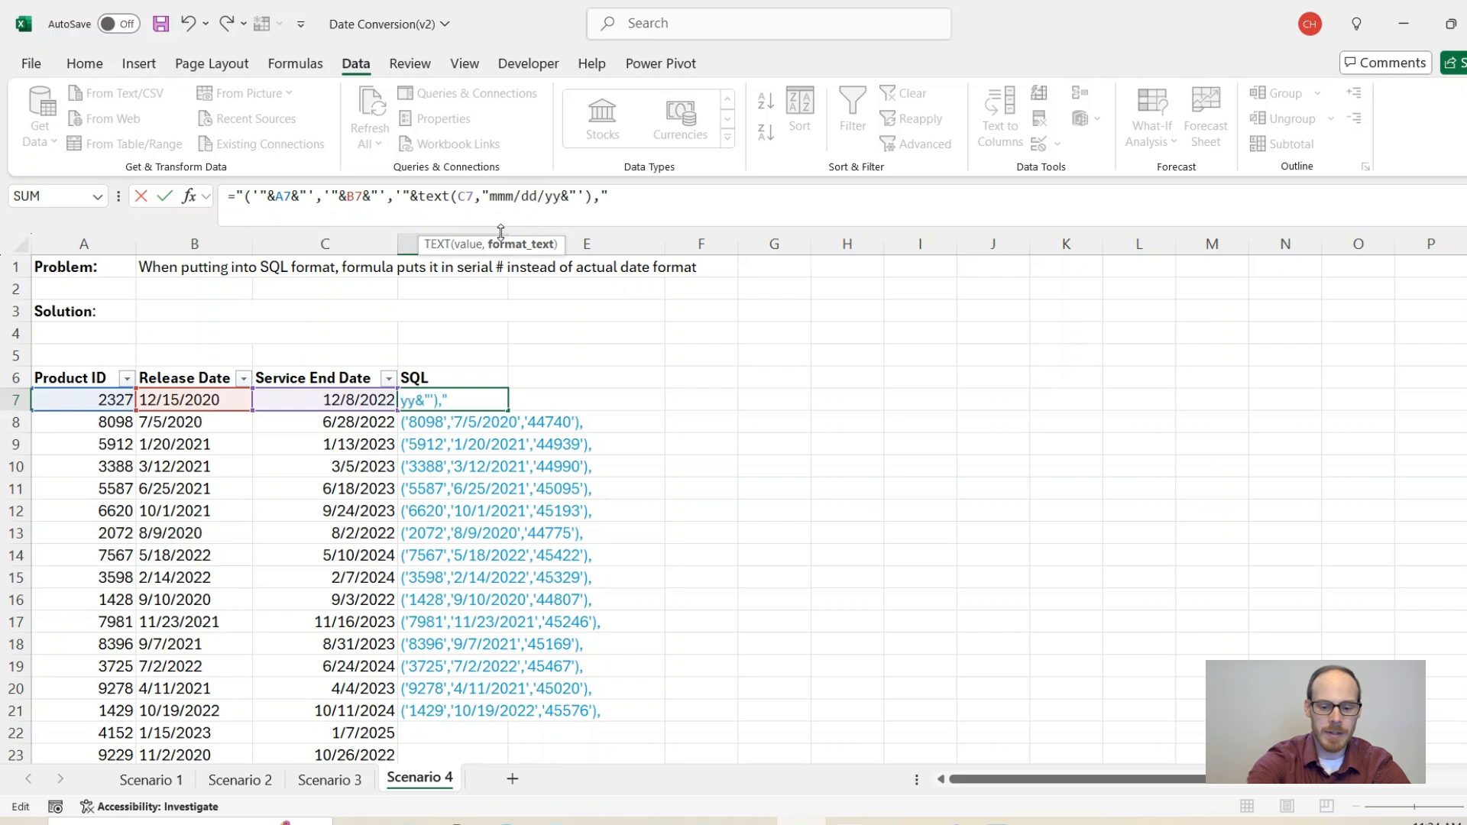
pyautogui.write(')')
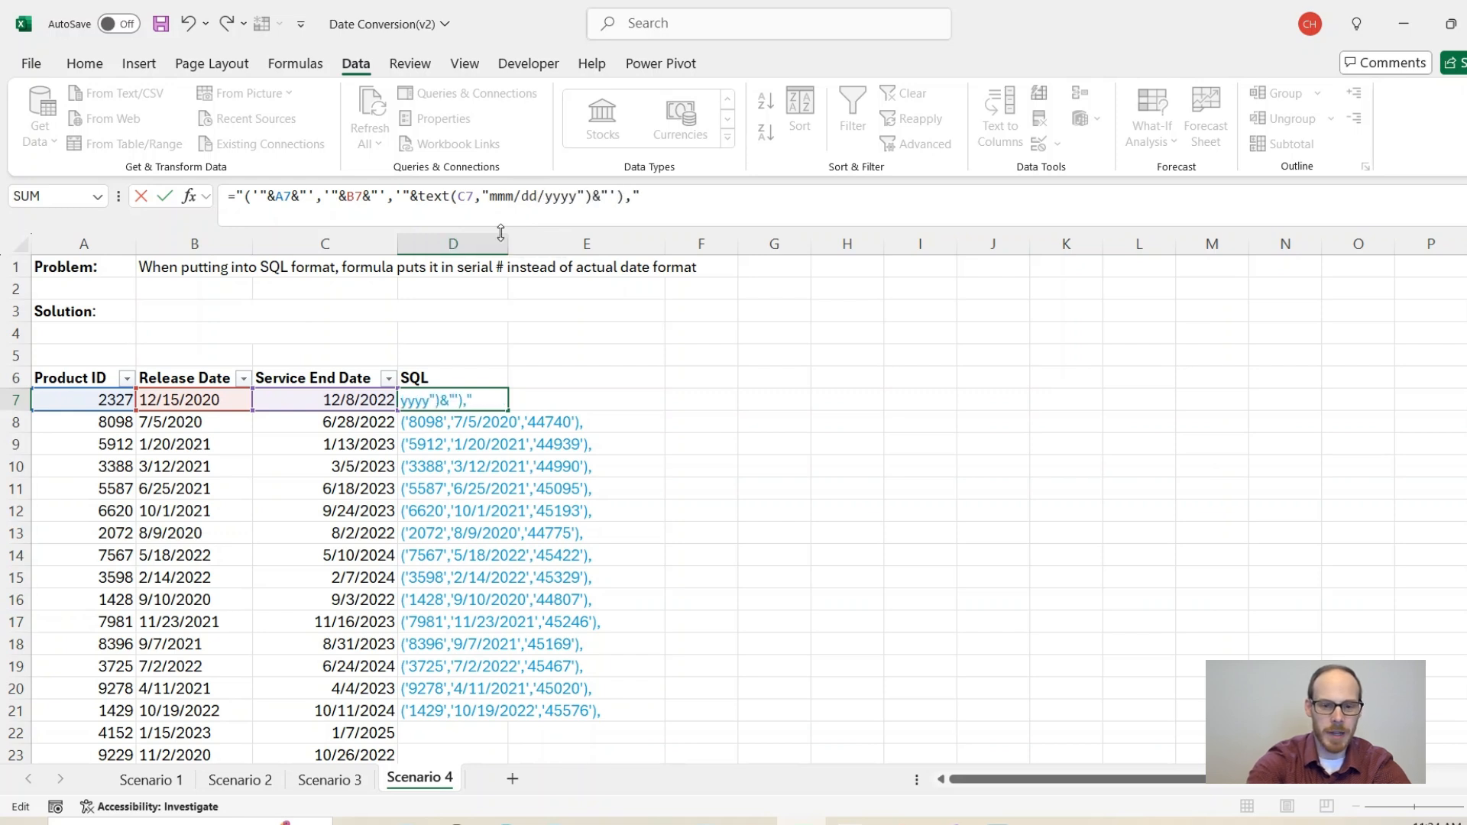
pyautogui.click(506, 197)
pyautogui.press('BackSpace')
pyautogui.press('Return')
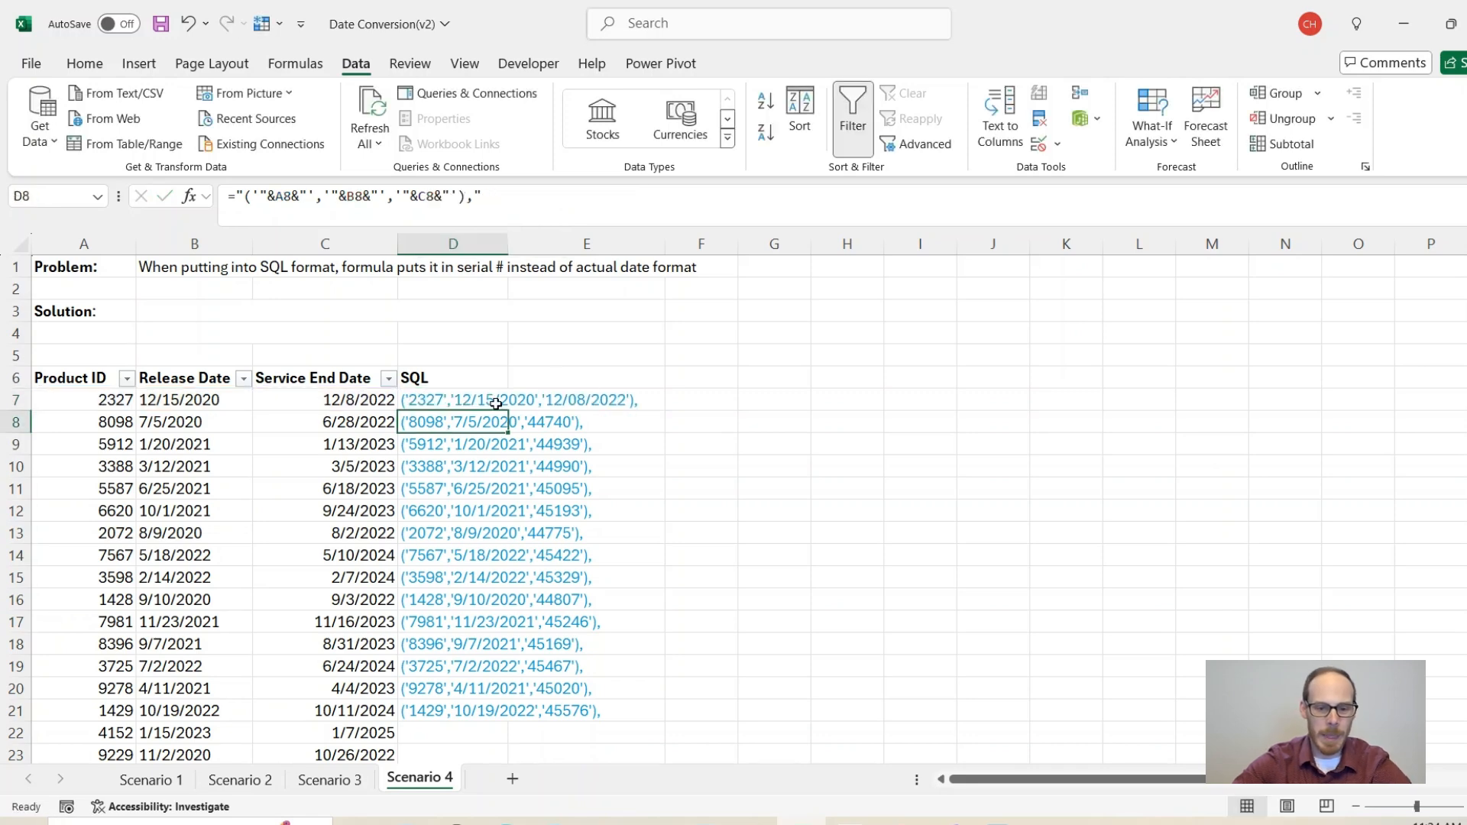
# Step: Fill the updated D7 formula down to D21 and check the results
pyautogui.click(498, 405)
pyautogui.doubleClick(506, 410)
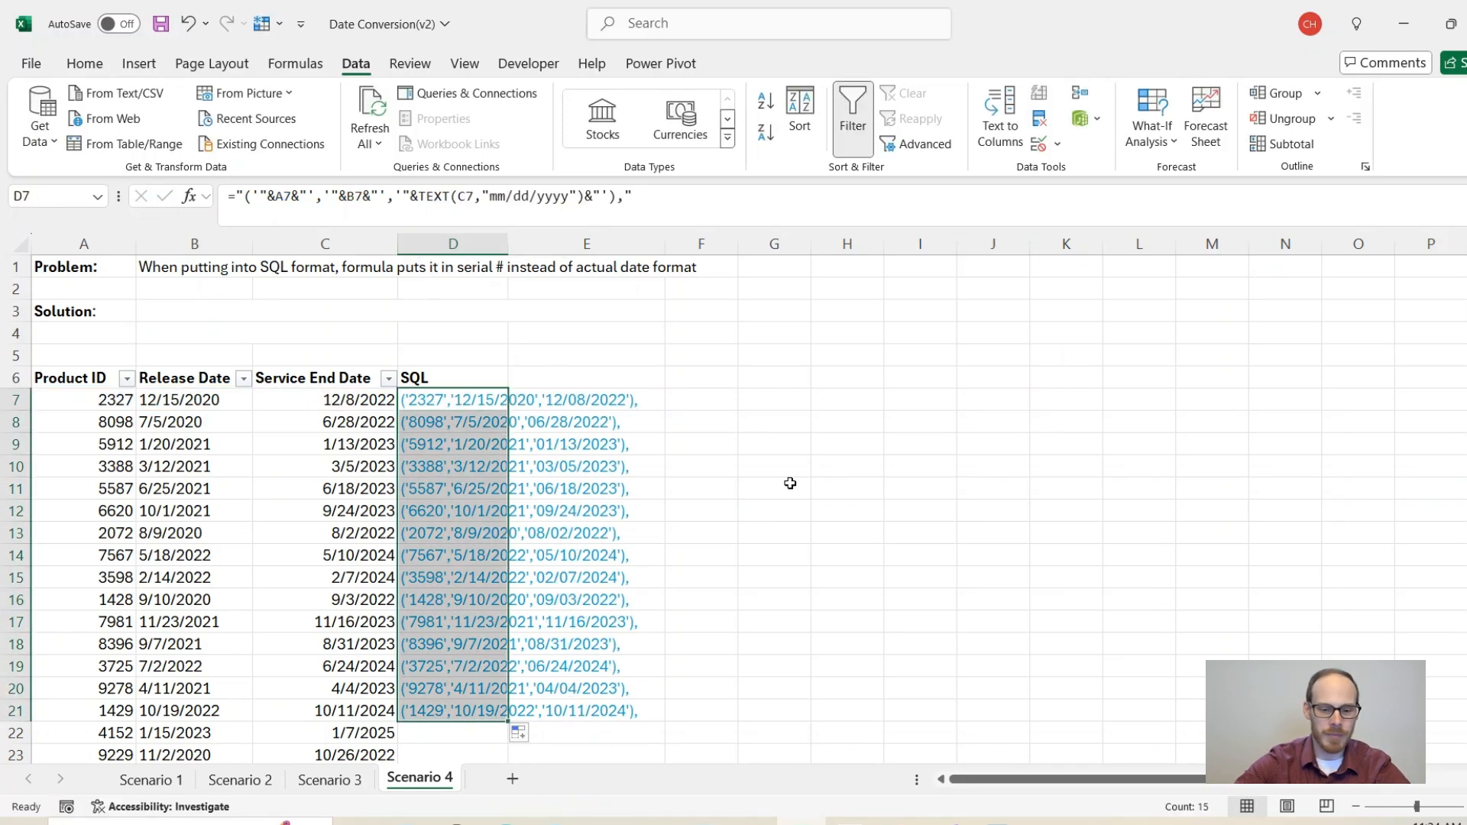
pyautogui.click(623, 384)
pyautogui.click(443, 401)
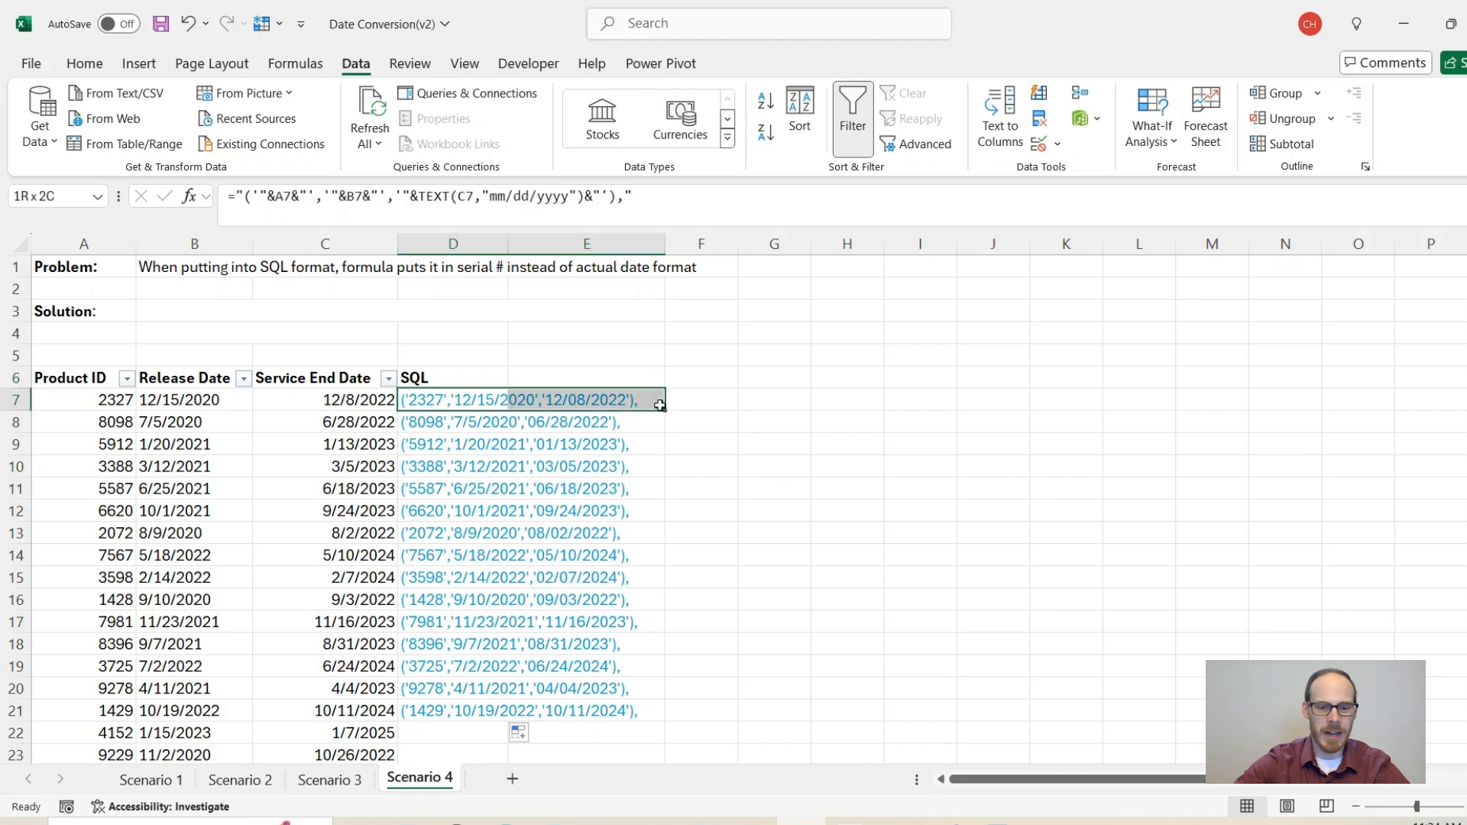
pyautogui.click(698, 376)
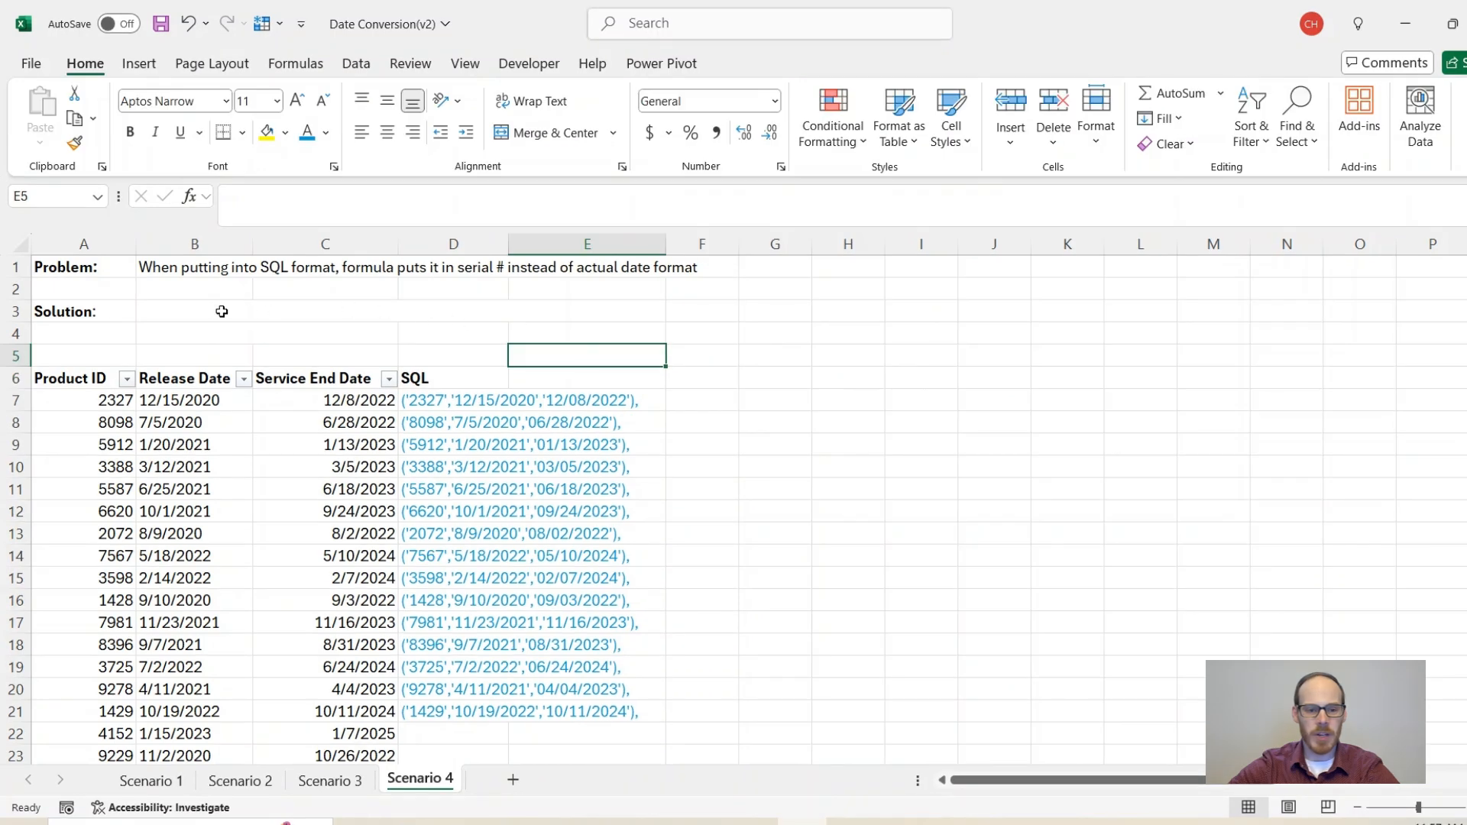
pyautogui.click(210, 312)
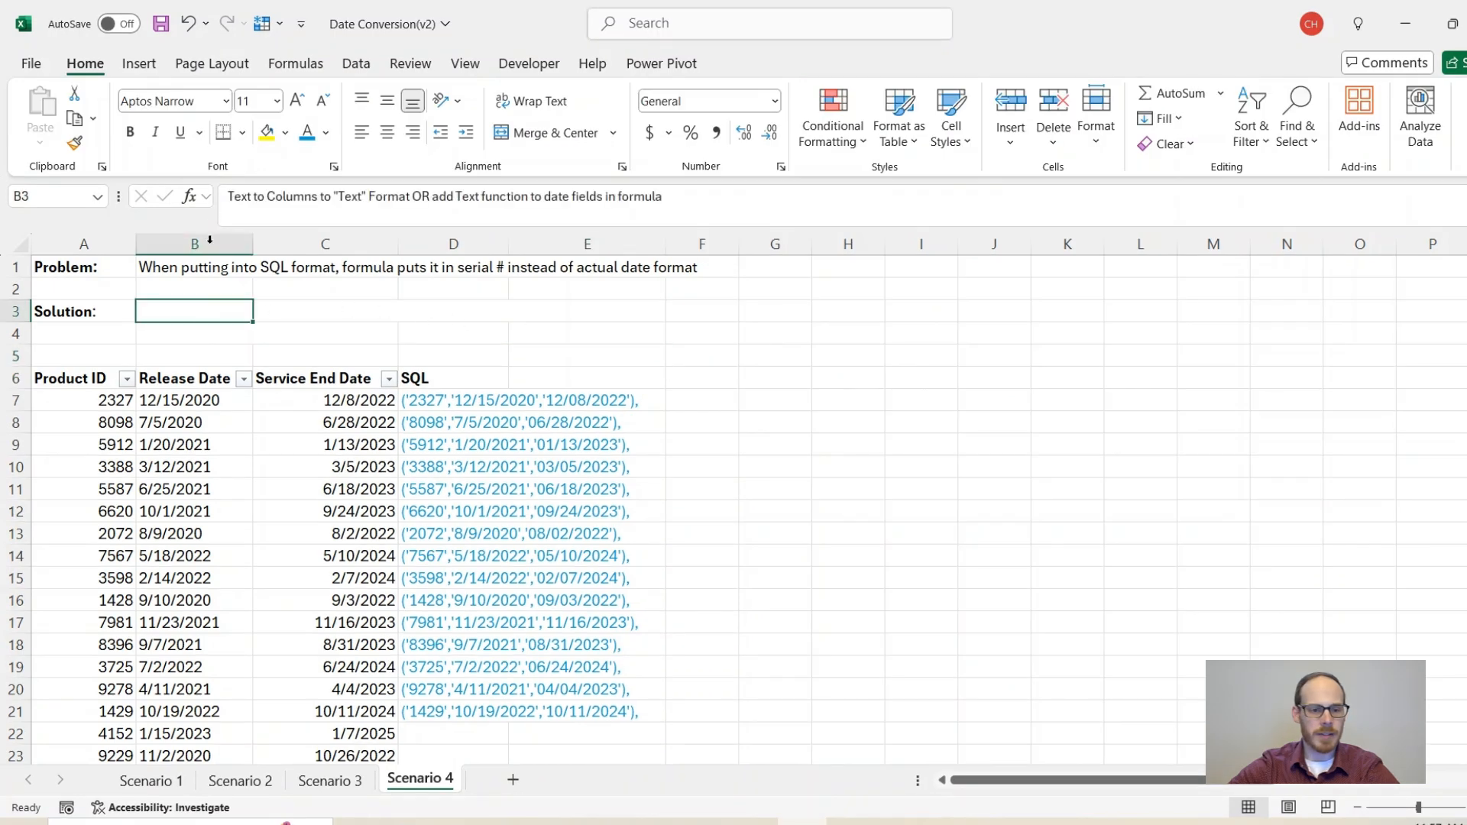
# Step: Colour the solution note text blue and select cells B4 and C4
pyautogui.click(316, 134)
pyautogui.click(229, 330)
pyautogui.click(302, 335)
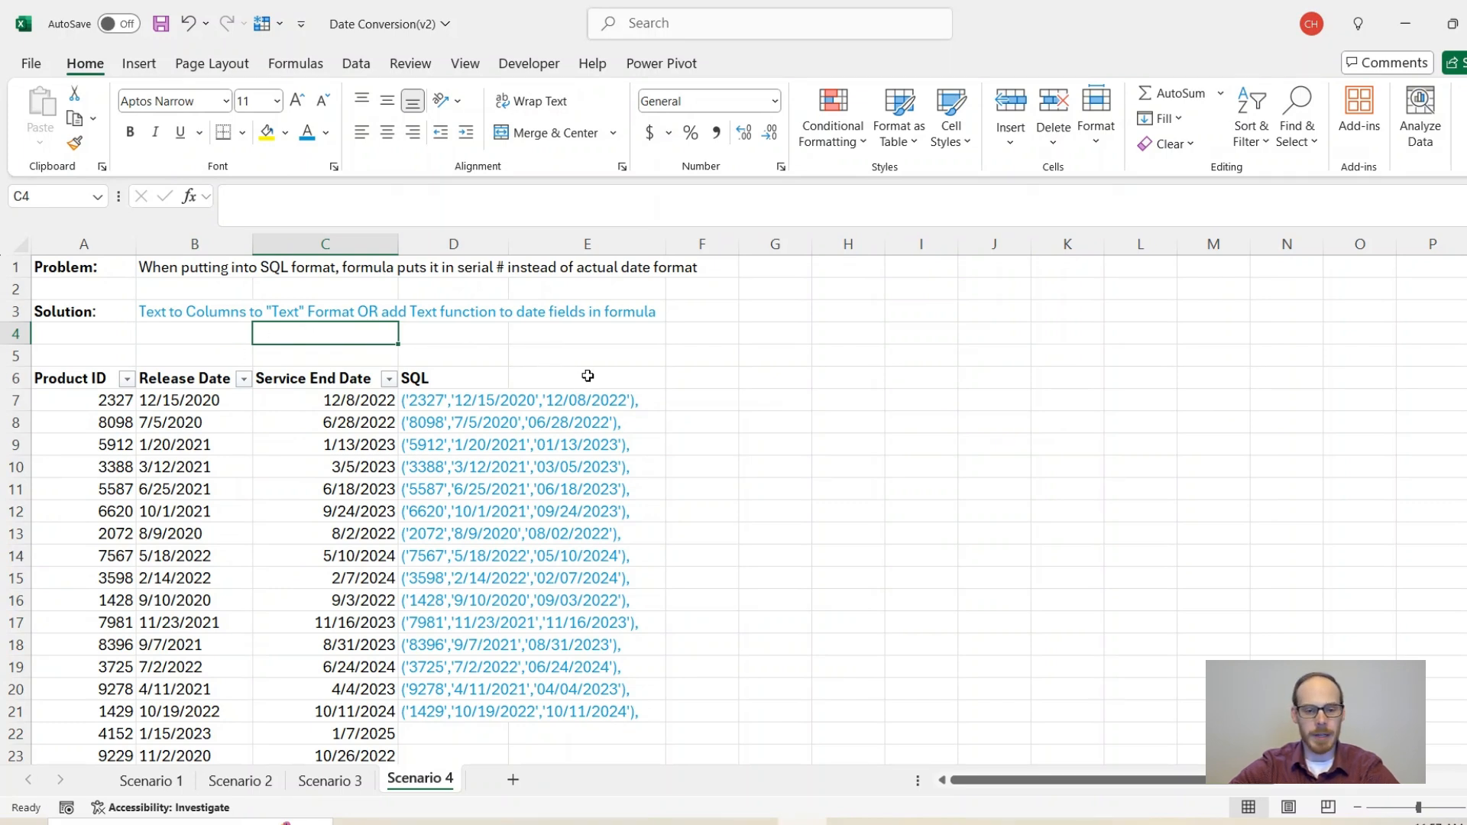
# Step: Highlight the SQL strings spilling into column E, then select cells D5 through E5
pyautogui.moveTo(587, 376); pyautogui.dragTo(612, 702)
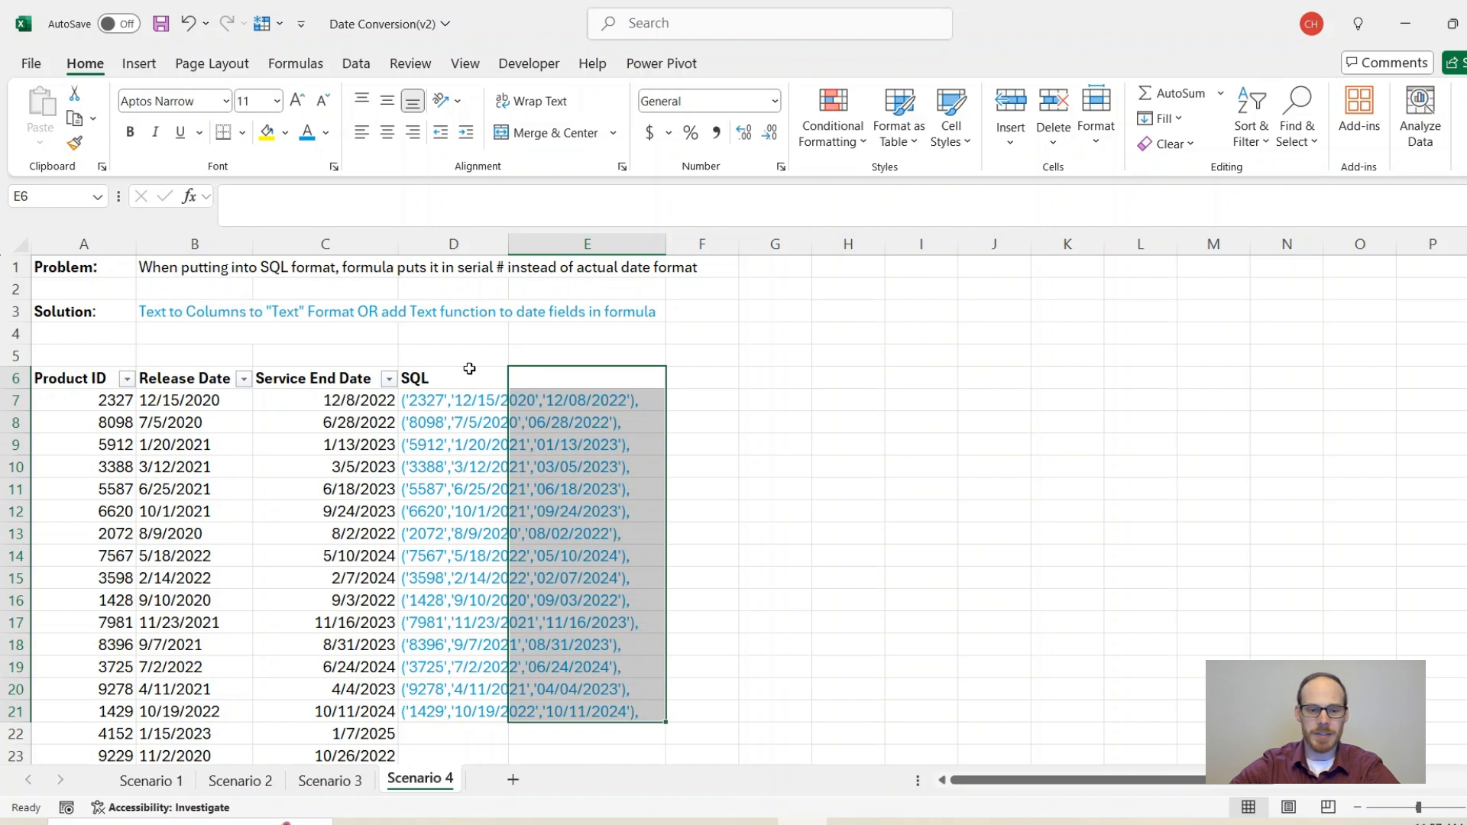
pyautogui.moveTo(478, 353); pyautogui.dragTo(569, 354)
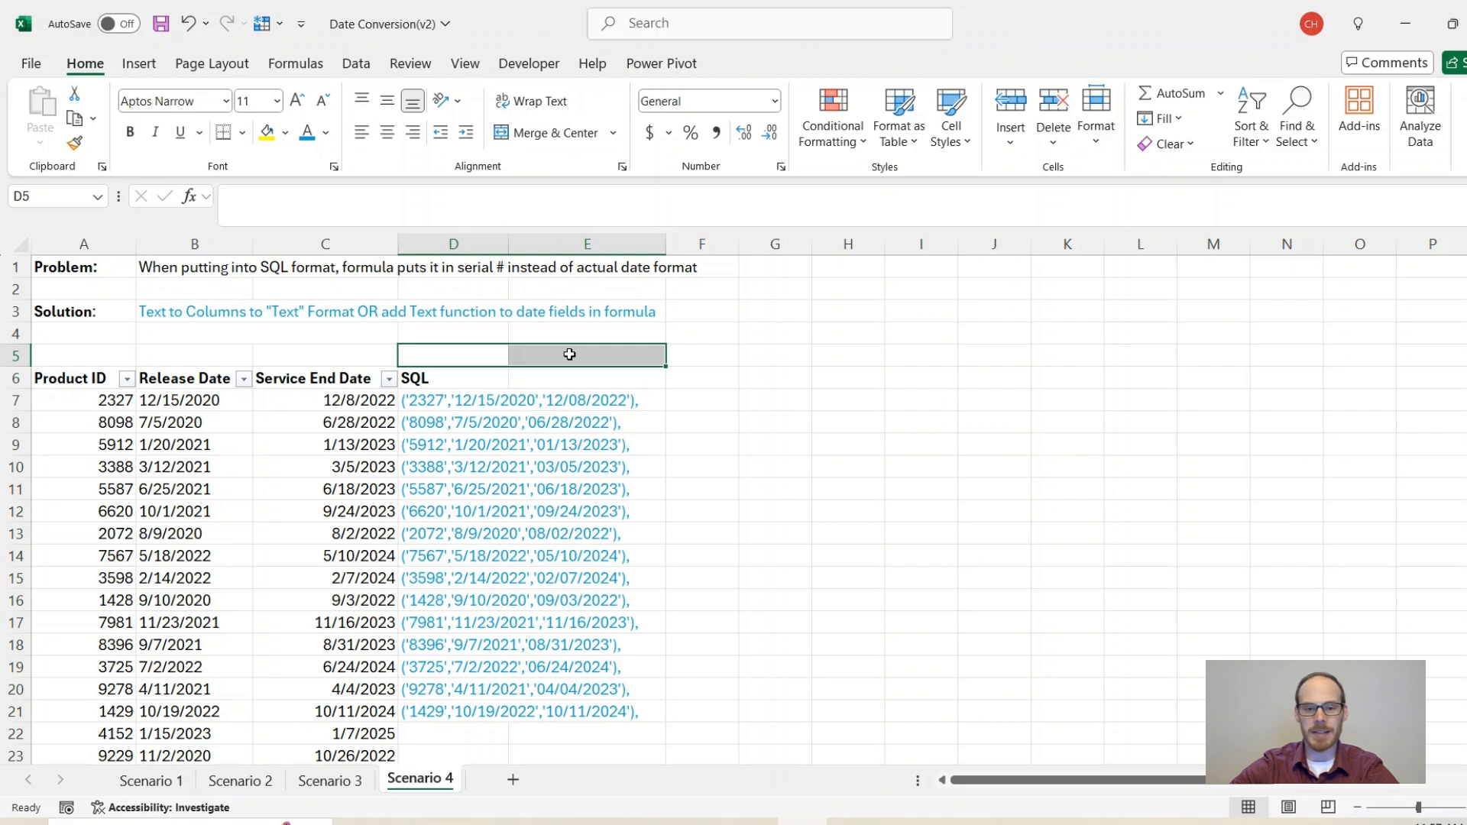
pyautogui.click(569, 354)
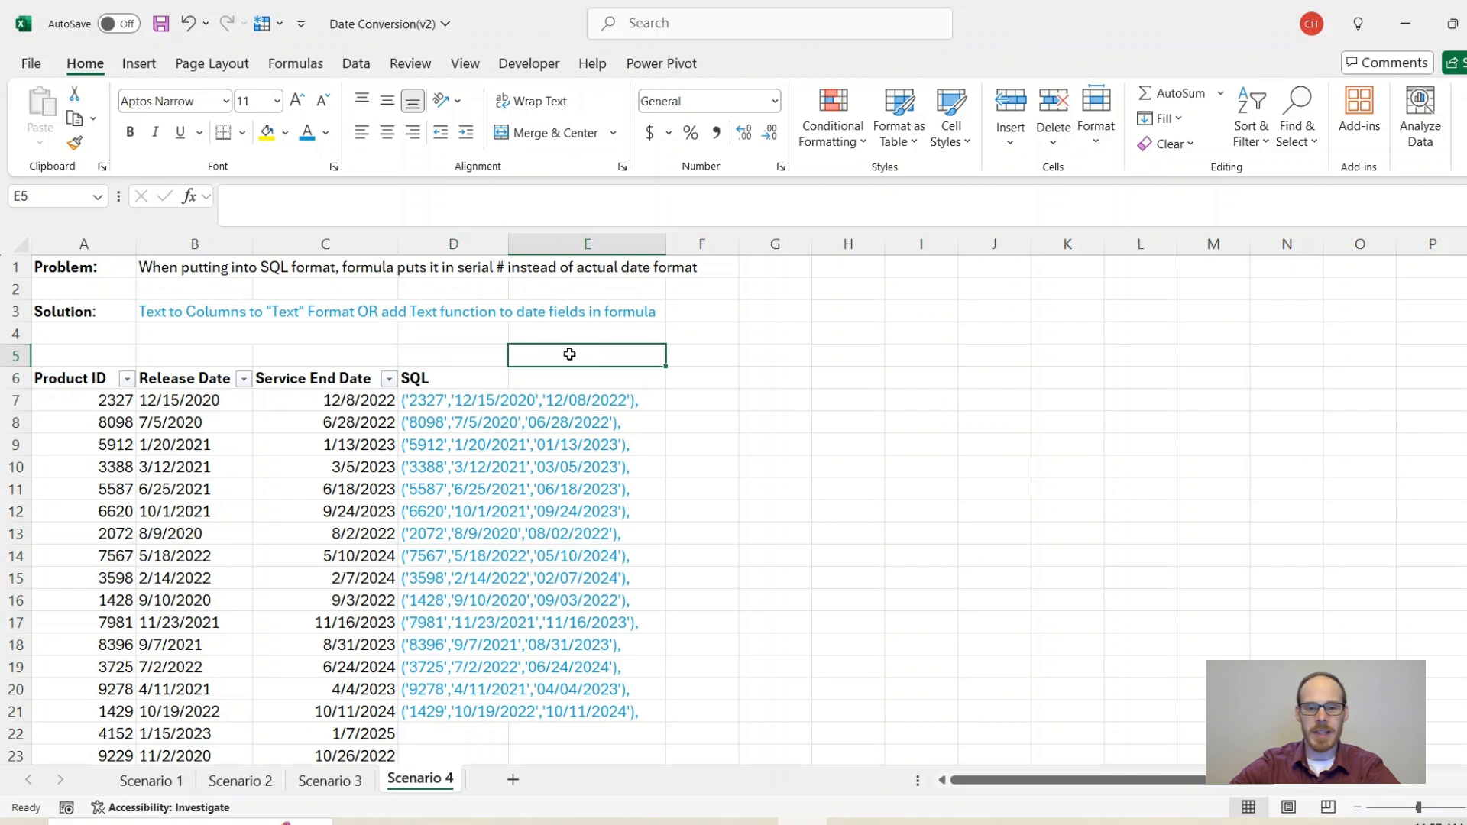